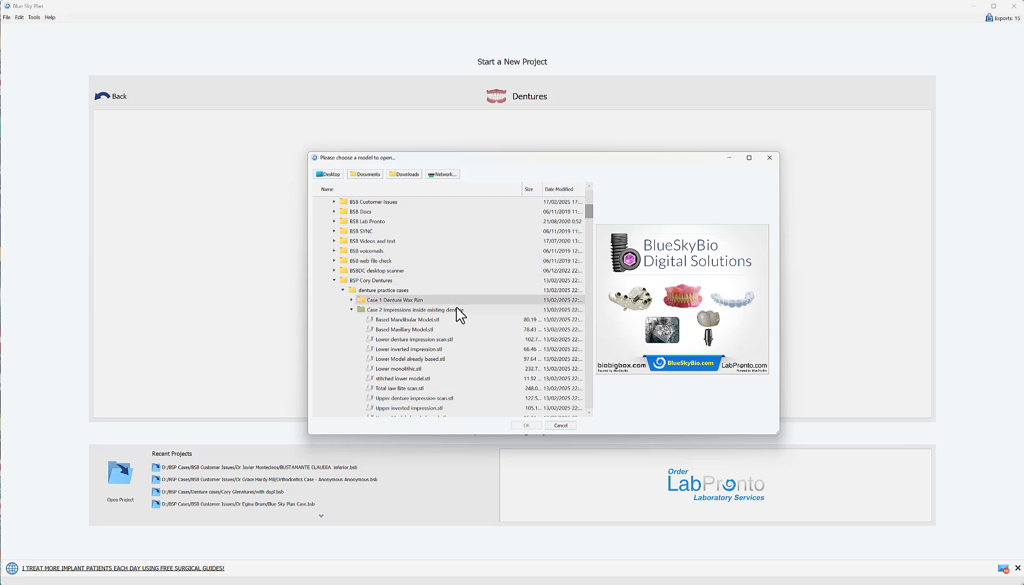
Step: Open "Lower denture impression scan.stl" and "Upper denture impression scan.stl" from the Case 2 folder together
{"action": "left_click", "coordinate": [385, 341]}
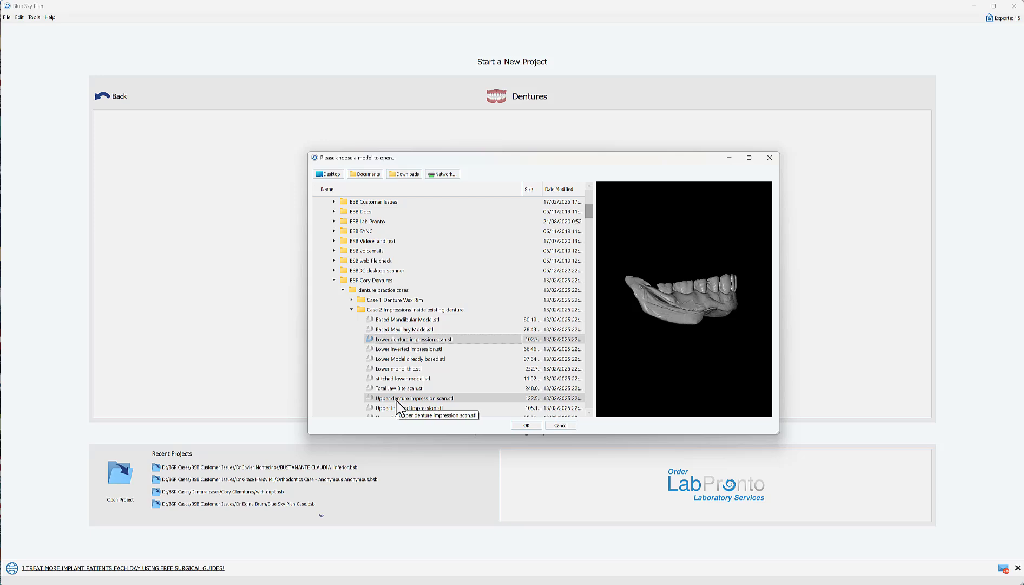
{"action": "left_click", "coordinate": [397, 401]}
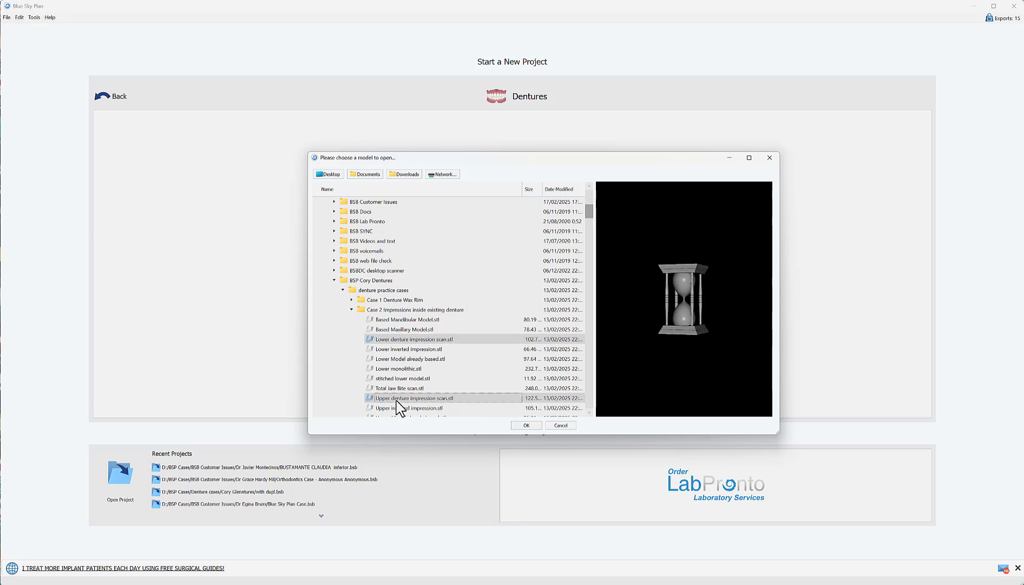
{"action": "key", "text": "Return"}
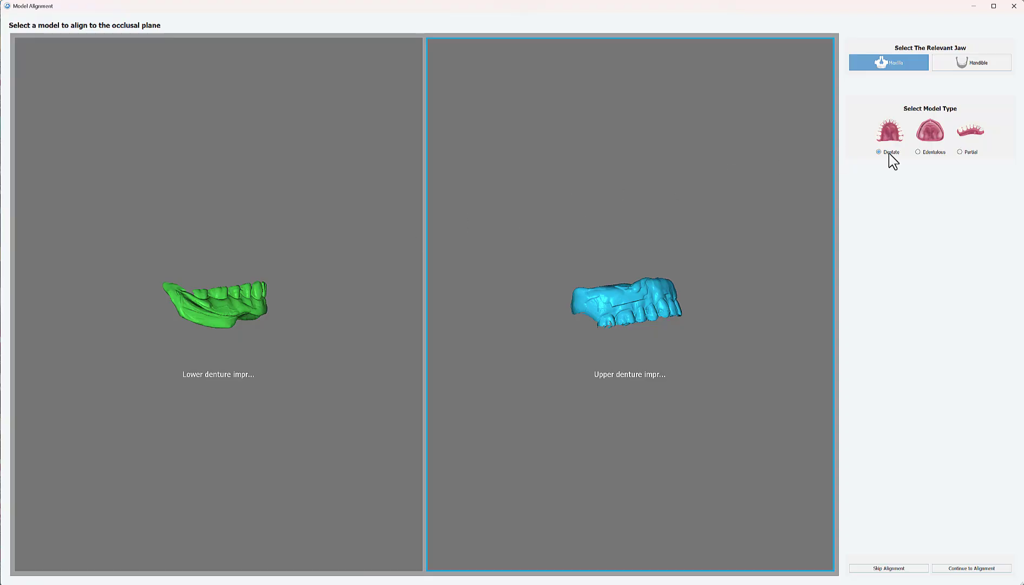
Step: Align the upper denture scan to the occlusal plane as a dentate maxilla, with a slight manual rotation, and finish the alignment
{"action": "left_click", "coordinate": [963, 569]}
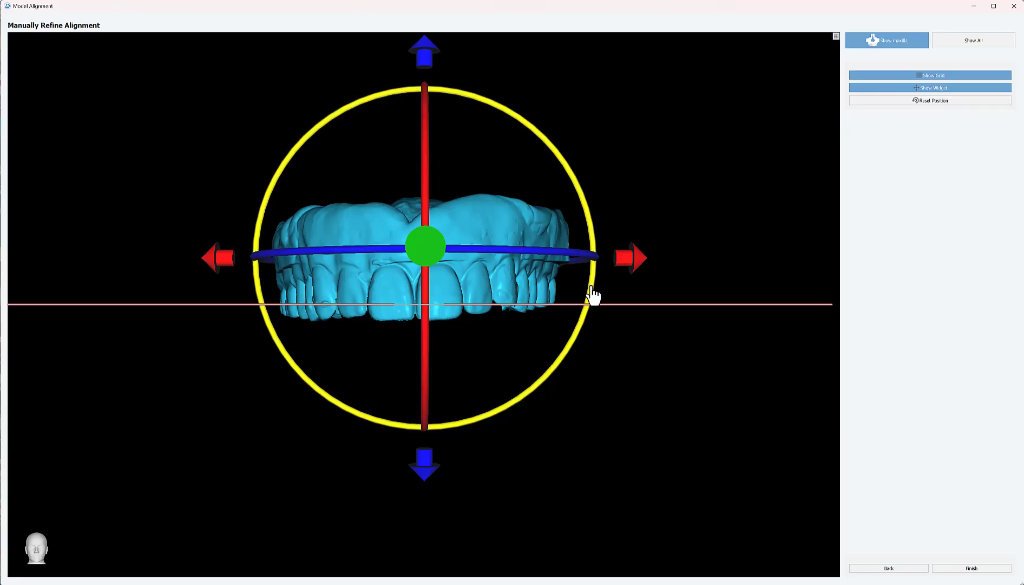
{"action": "left_click_drag", "start_coordinate": [593, 295], "coordinate": [593, 299]}
{"action": "left_click", "coordinate": [972, 568]}
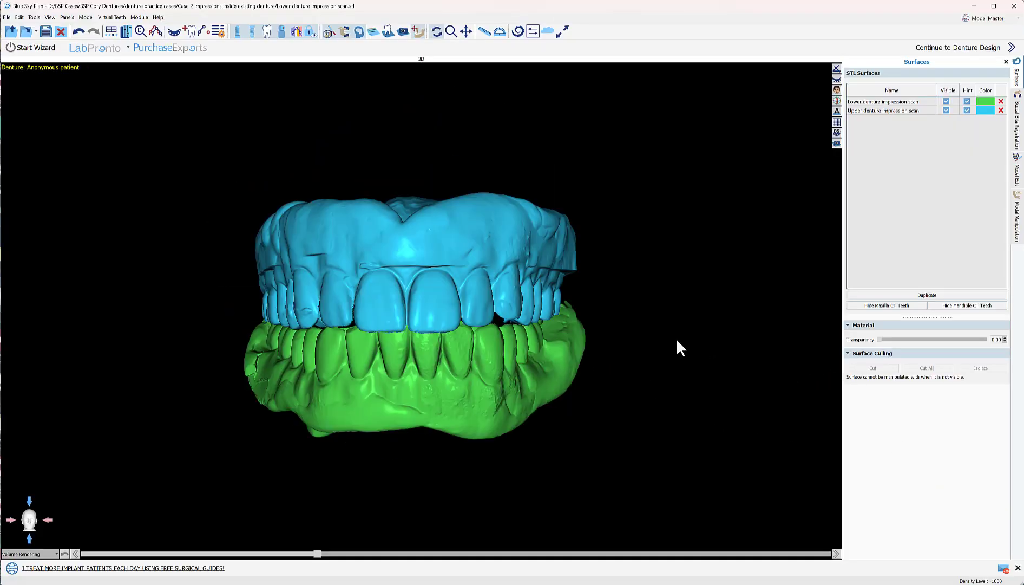
Step: Add a Centric buccal bite registration using the imported "Total Jaw Bite scan.stl"
{"action": "left_click", "coordinate": [67, 18]}
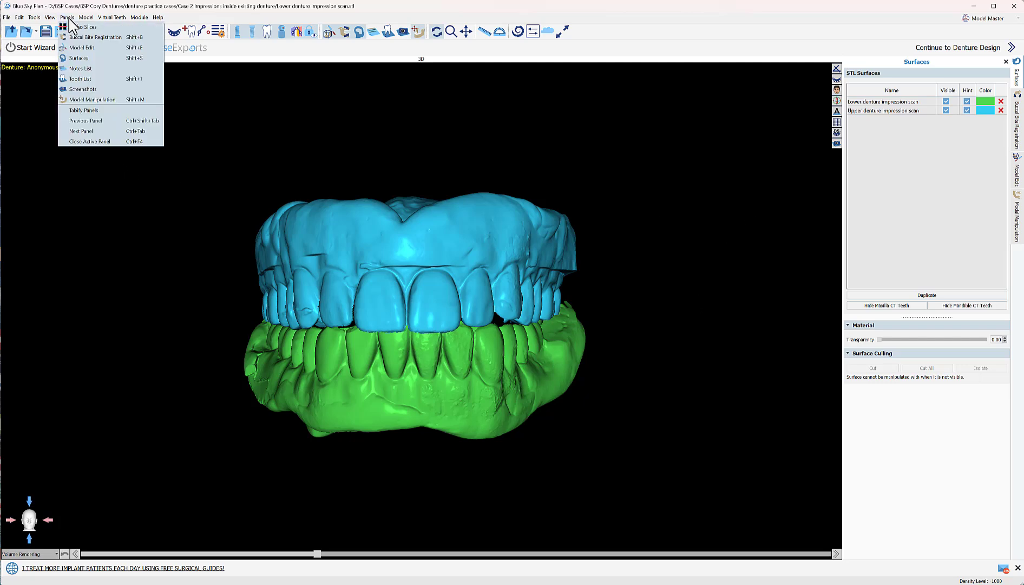
{"action": "left_click", "coordinate": [90, 40]}
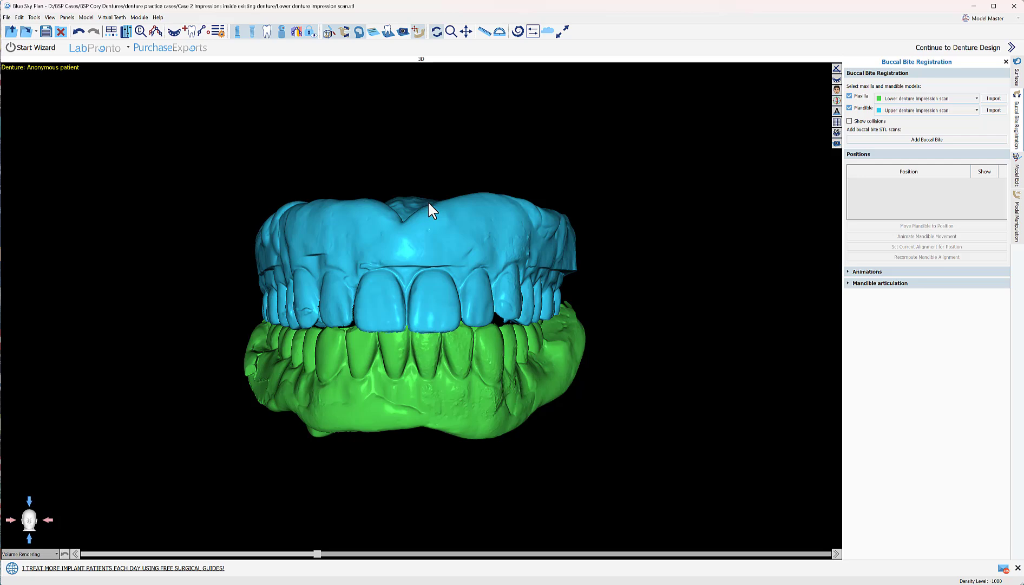
{"action": "left_click", "coordinate": [895, 140]}
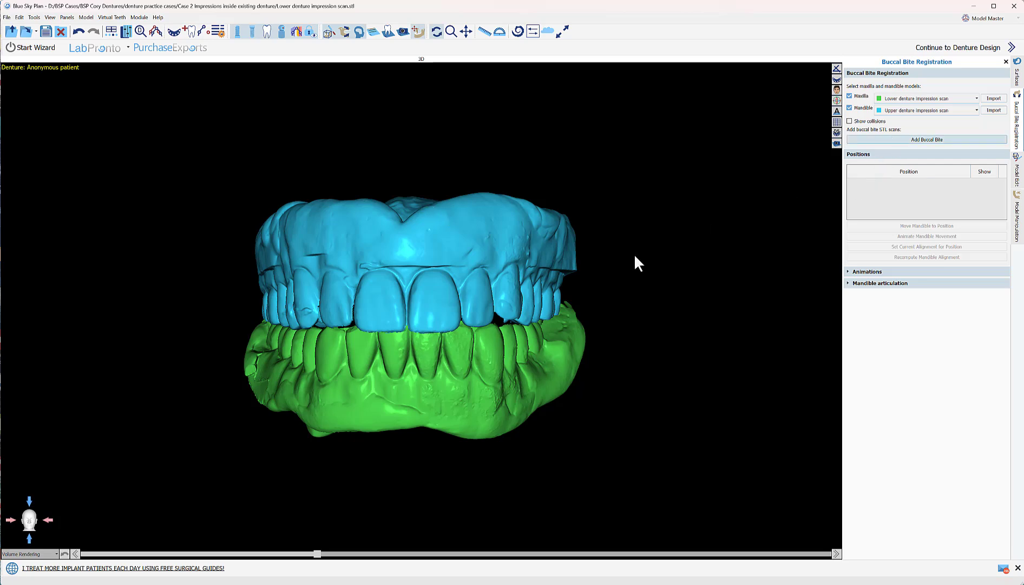
{"action": "left_click", "coordinate": [531, 299]}
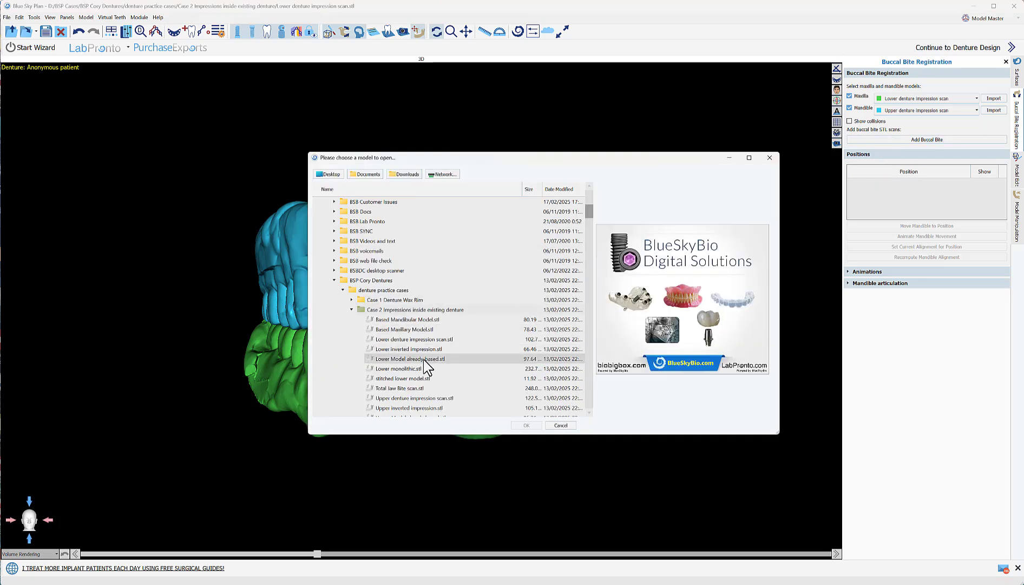
{"action": "left_click", "coordinate": [399, 388]}
{"action": "left_click", "coordinate": [528, 425]}
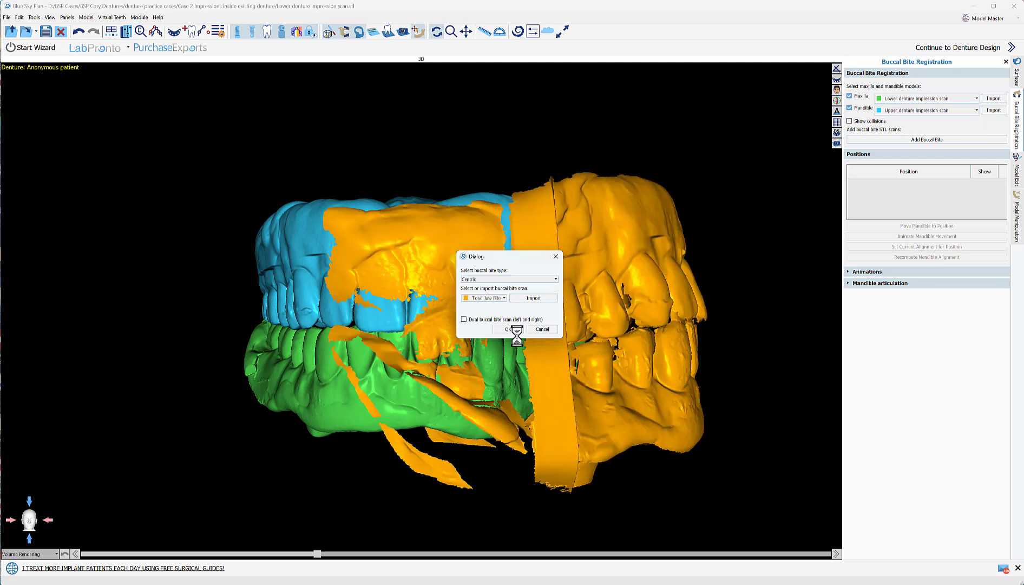
{"action": "left_click", "coordinate": [508, 329]}
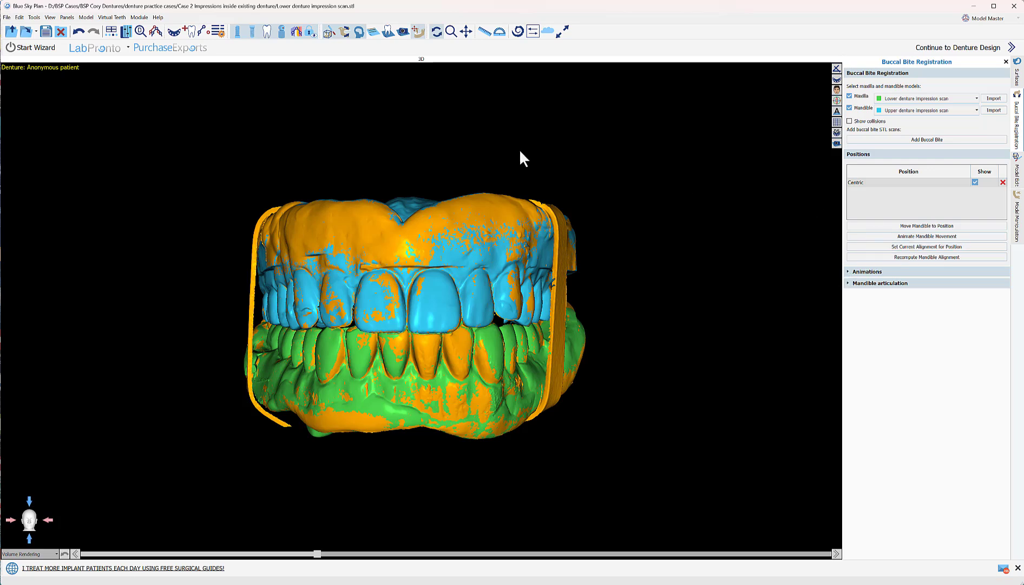
Step: Turn off the hint for the Total Jaw Bite scan and hide the lower denture impression scan
{"action": "left_click", "coordinate": [67, 17]}
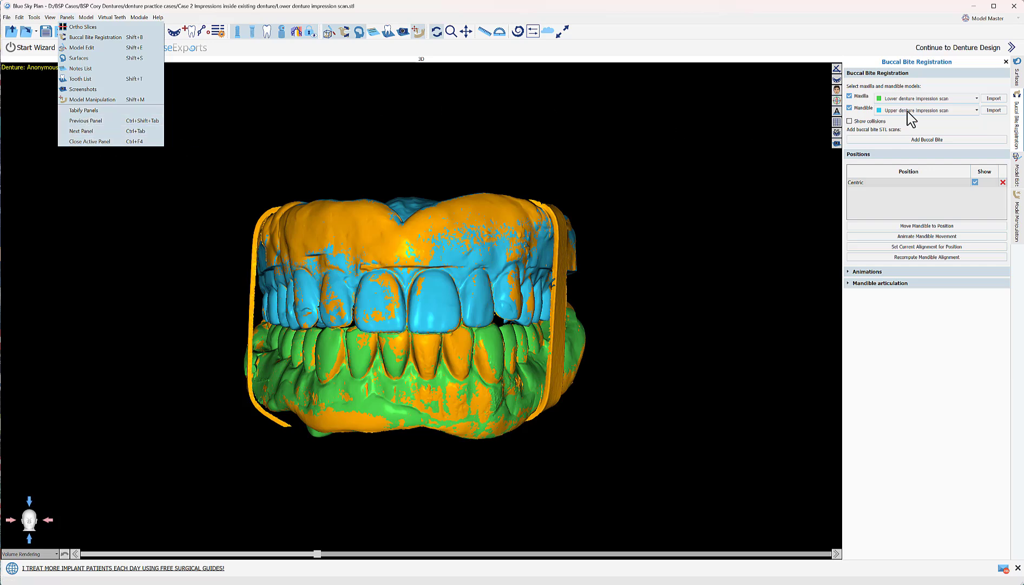
{"action": "left_click", "coordinate": [1019, 78]}
{"action": "left_click", "coordinate": [1019, 82]}
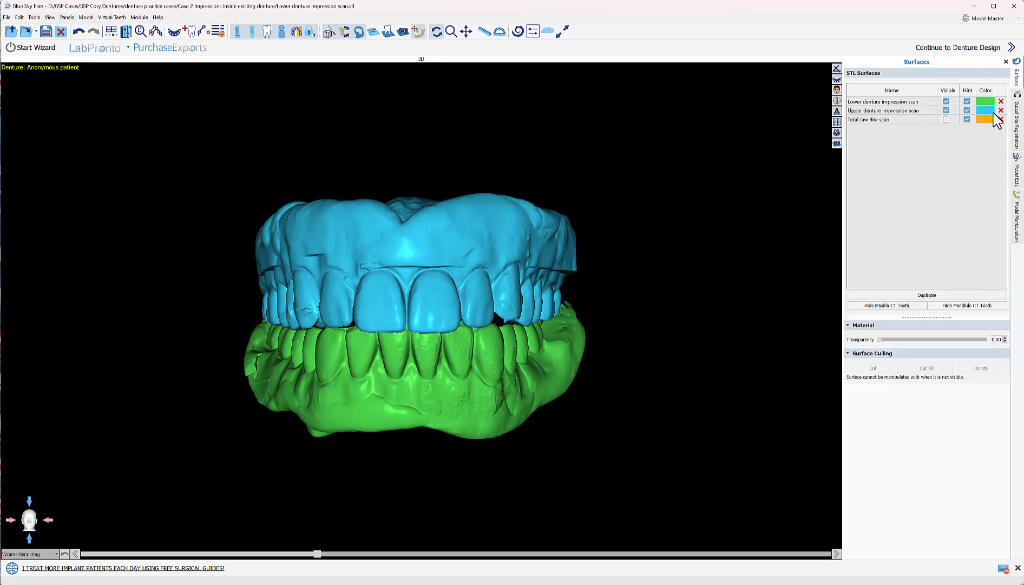
{"action": "left_click", "coordinate": [966, 121]}
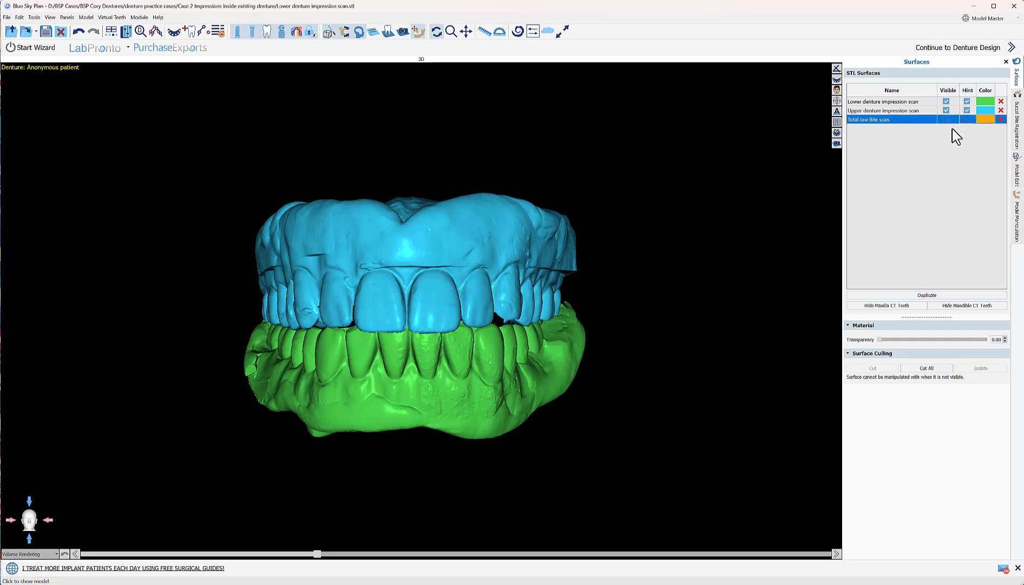
{"action": "left_click", "coordinate": [946, 102]}
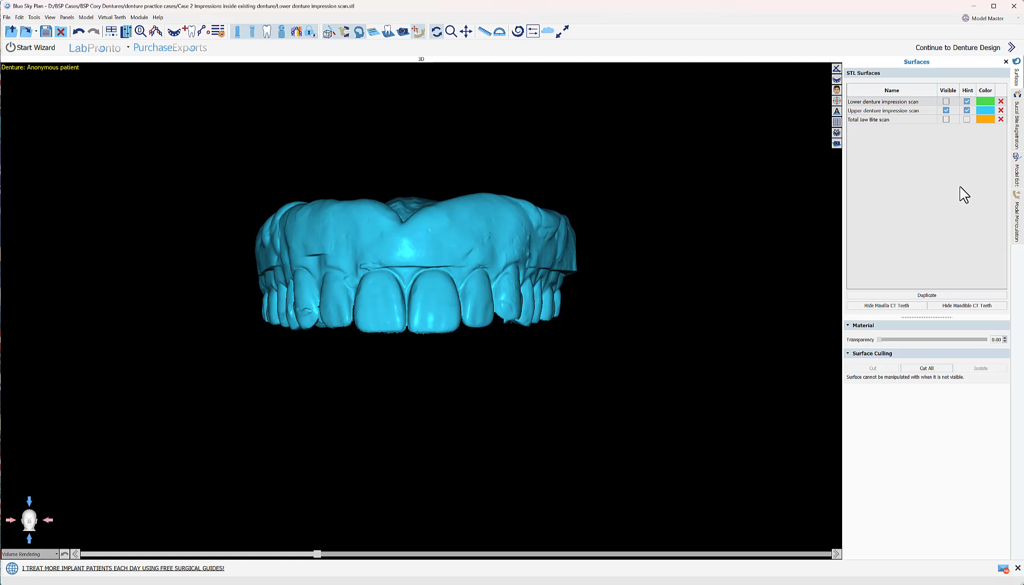
Step: Close all holes in the upper denture impression scan
{"action": "left_click", "coordinate": [1018, 179]}
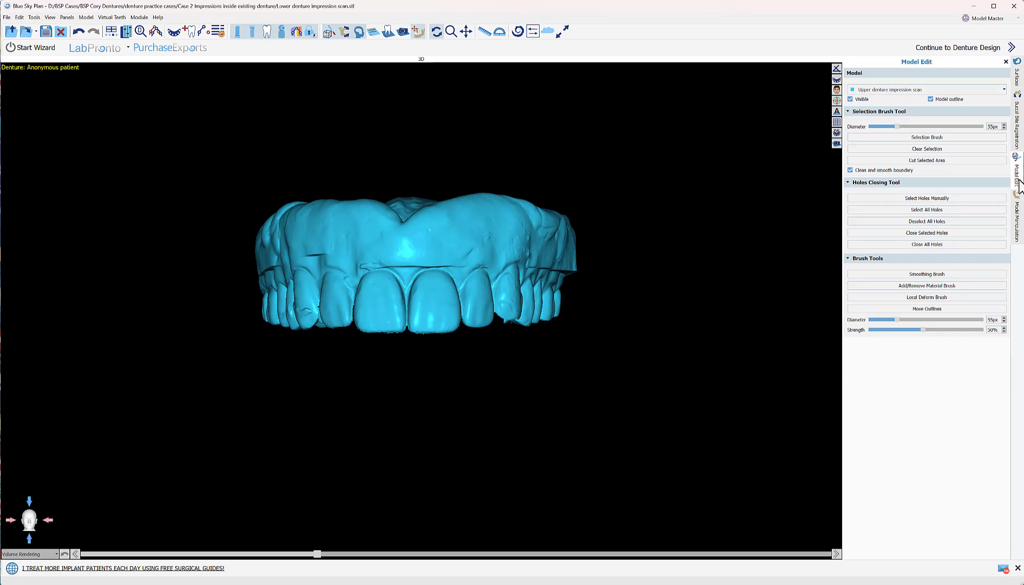
{"action": "left_click_drag", "start_coordinate": [398, 446], "coordinate": [553, 281]}
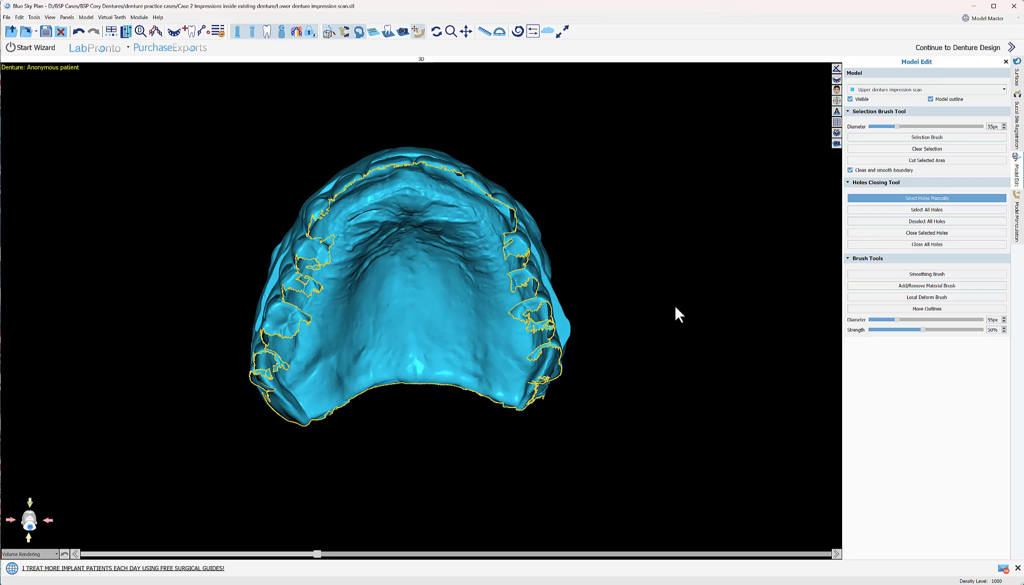
{"action": "left_click", "coordinate": [908, 244]}
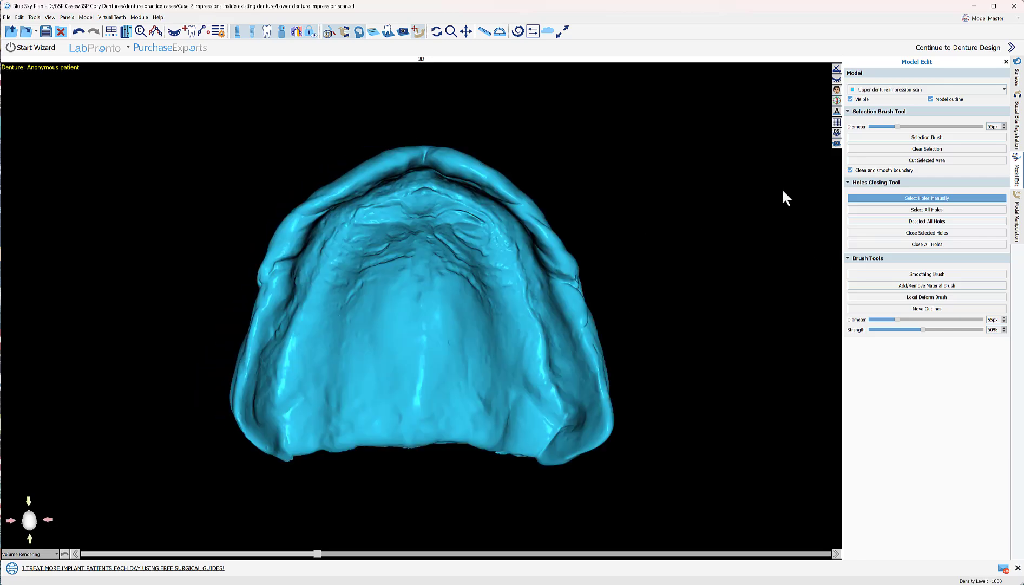
Step: Draw a closed limiting curve along the border of the upper denture's tissue side, adjusting its points to follow the edge
{"action": "left_click", "coordinate": [1017, 223]}
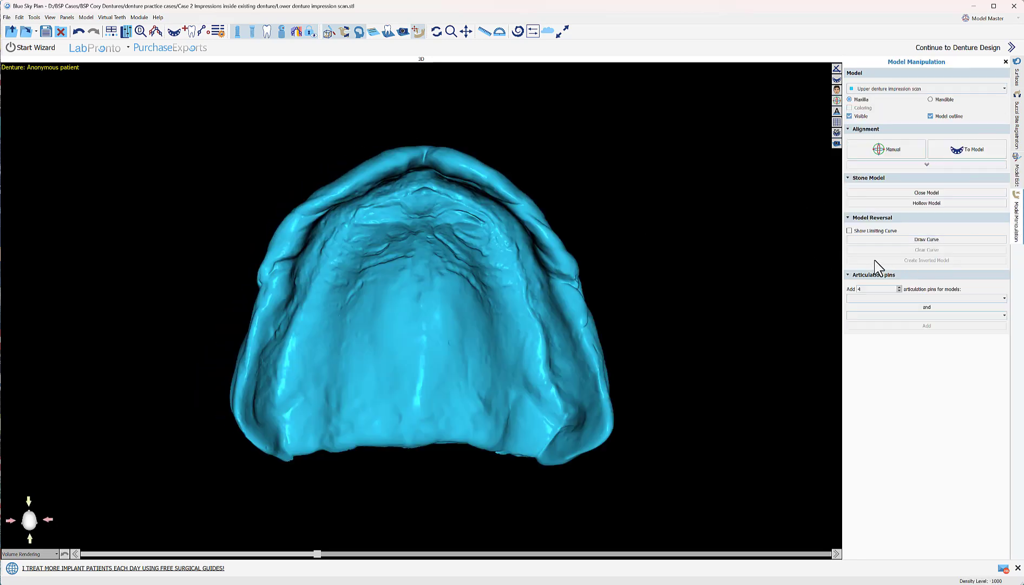
{"action": "left_click", "coordinate": [850, 232]}
{"action": "left_click", "coordinate": [907, 240]}
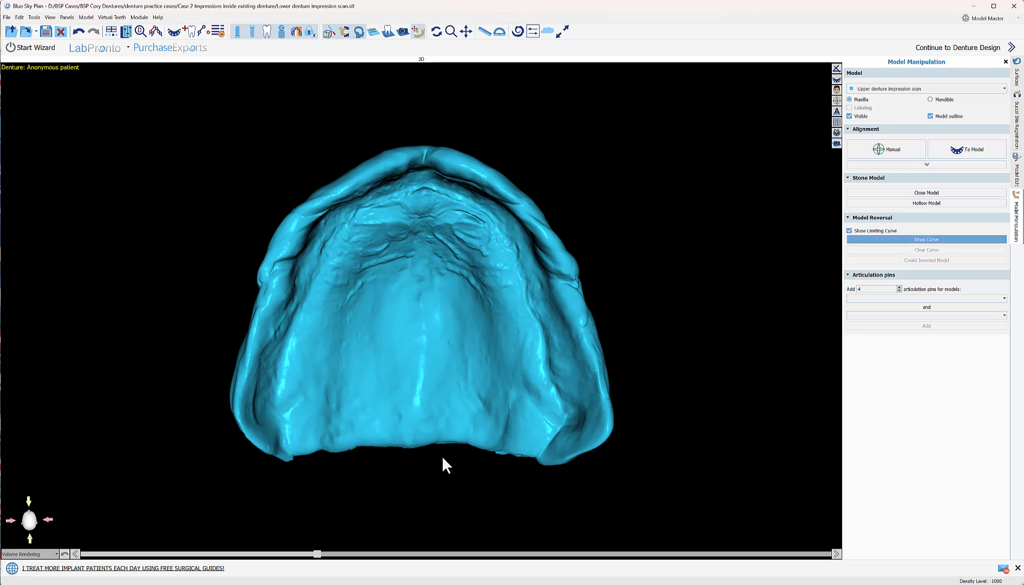
{"action": "left_click", "coordinate": [244, 419]}
{"action": "mouse_move", "coordinate": [248, 345]}
{"action": "left_mouse_down"}
{"action": "mouse_move", "coordinate": [302, 215]}
{"action": "mouse_move", "coordinate": [361, 174]}
{"action": "mouse_move", "coordinate": [409, 157]}
{"action": "mouse_move", "coordinate": [450, 158]}
{"action": "mouse_move", "coordinate": [553, 237]}
{"action": "mouse_move", "coordinate": [594, 349]}
{"action": "mouse_move", "coordinate": [604, 422]}
{"action": "mouse_move", "coordinate": [587, 438]}
{"action": "mouse_move", "coordinate": [275, 443]}
{"action": "mouse_move", "coordinate": [245, 422]}
{"action": "left_mouse_up"}
{"action": "left_click_drag", "start_coordinate": [495, 188], "coordinate": [498, 184]}
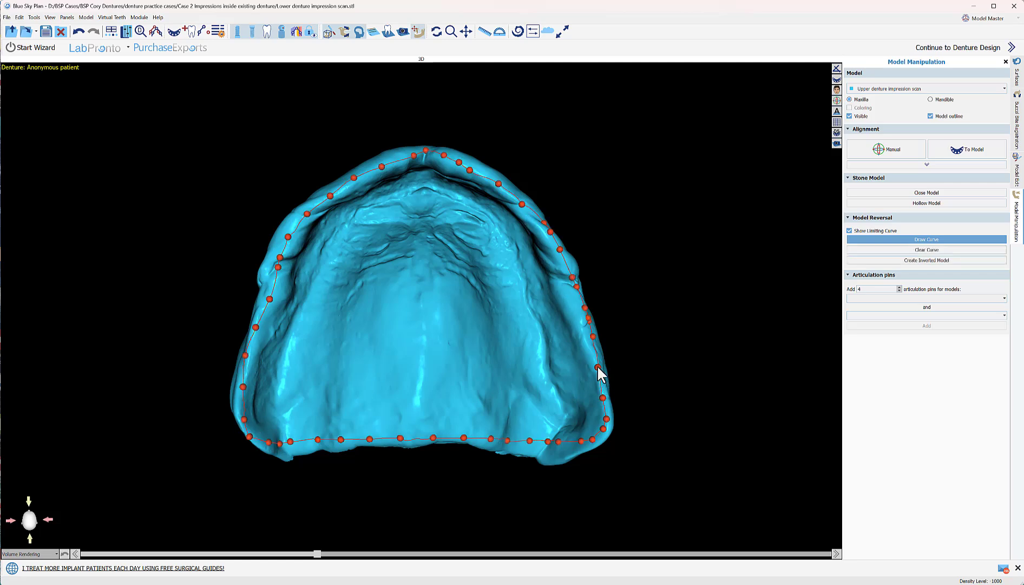
{"action": "left_click_drag", "start_coordinate": [585, 307], "coordinate": [581, 308]}
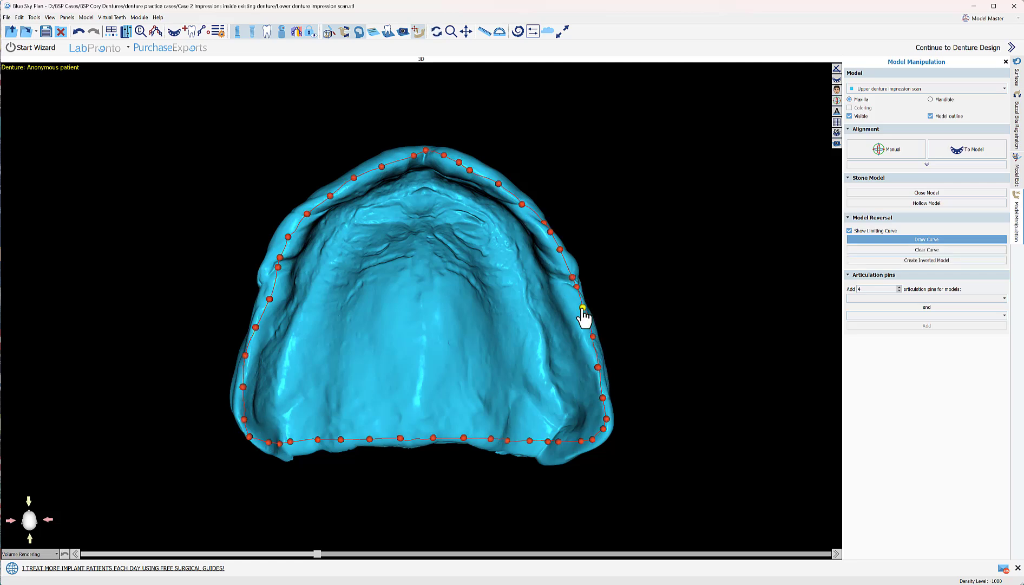
Step: Create the inverted model from the limiting curve and hide the upper denture impression scan
{"action": "left_click", "coordinate": [924, 260]}
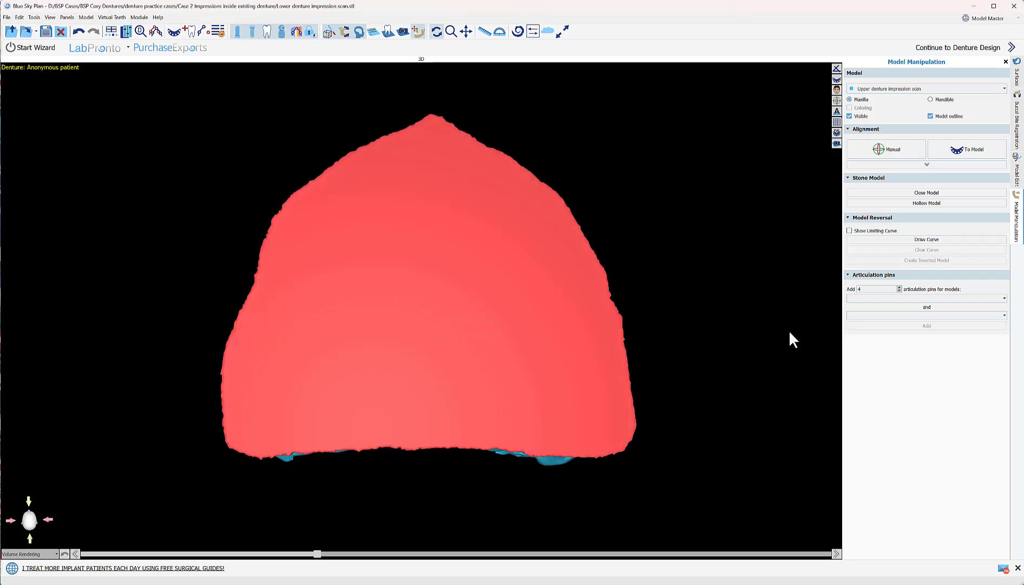
{"action": "left_click_drag", "start_coordinate": [770, 323], "coordinate": [163, 303]}
{"action": "left_click_drag", "start_coordinate": [775, 228], "coordinate": [452, 256]}
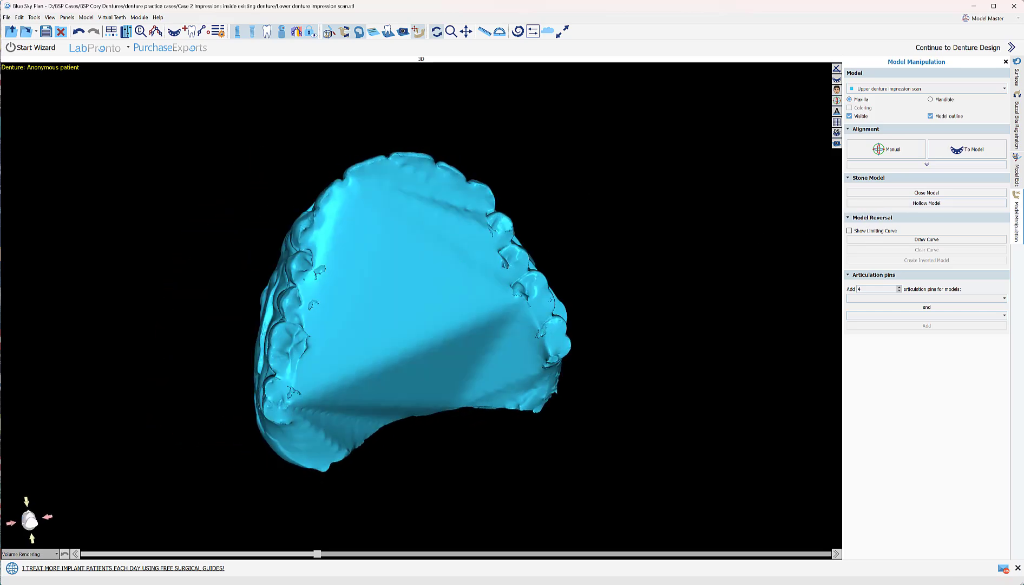
{"action": "left_click", "coordinate": [1017, 76]}
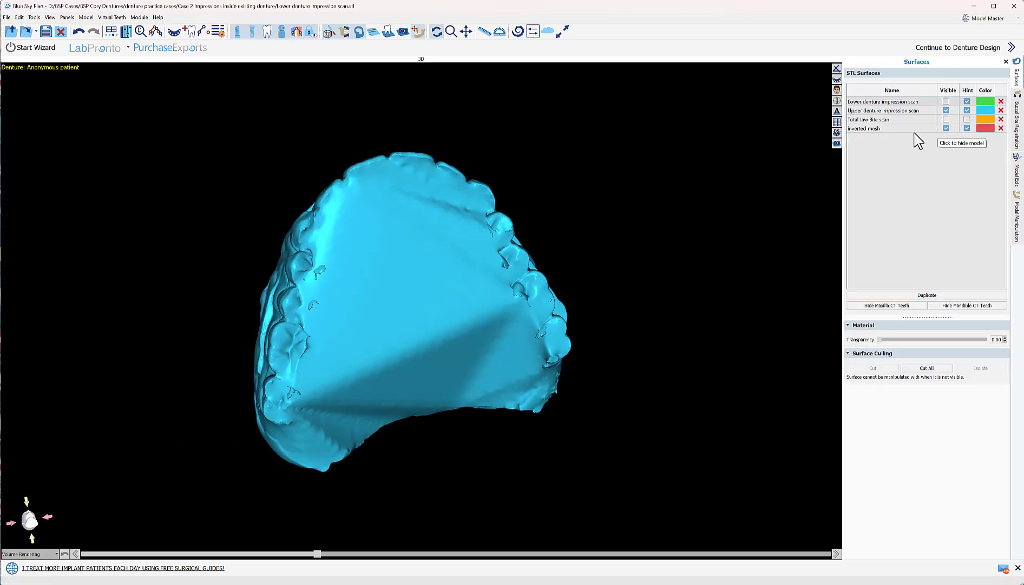
{"action": "left_click", "coordinate": [946, 110]}
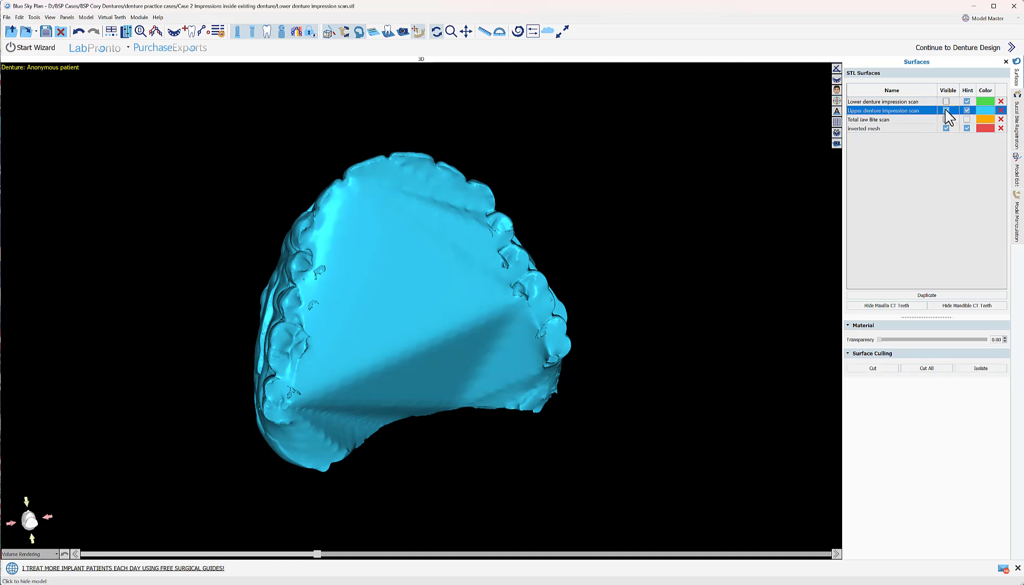
{"action": "left_click", "coordinate": [947, 110]}
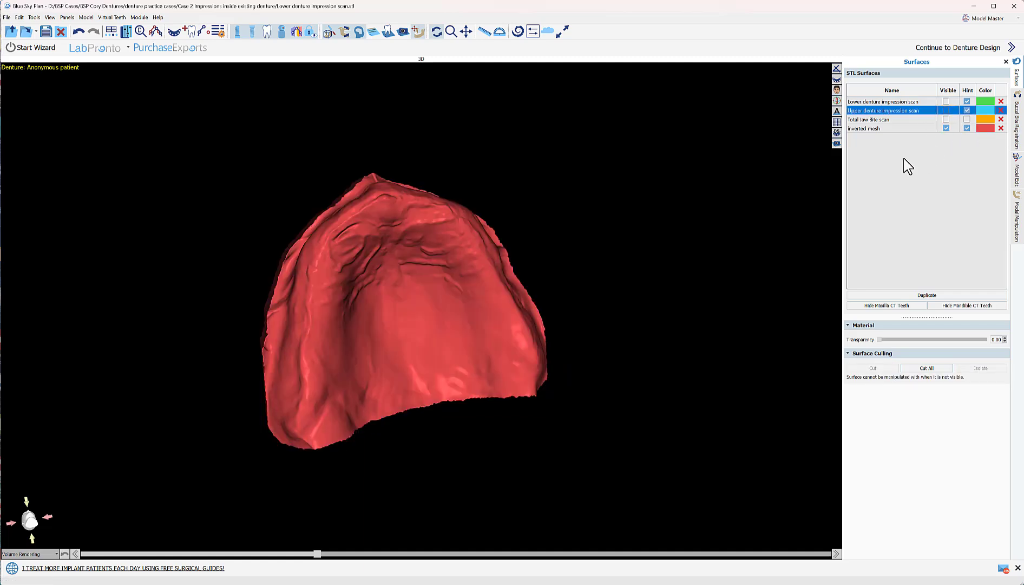
Step: Rename the inverted mesh surface as "Maxillary inversion"
{"action": "left_click", "coordinate": [887, 129]}
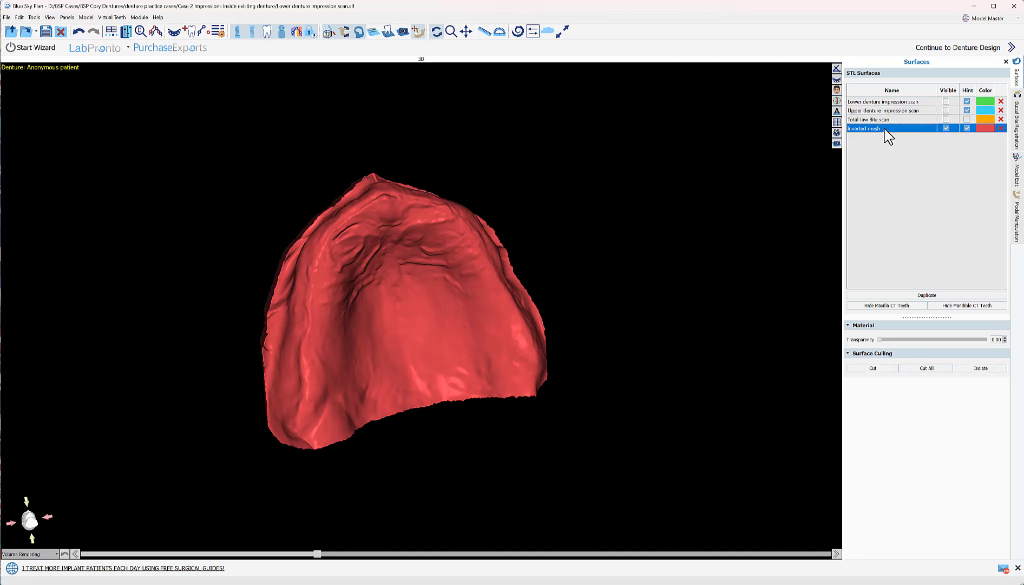
{"action": "left_click", "coordinate": [885, 130]}
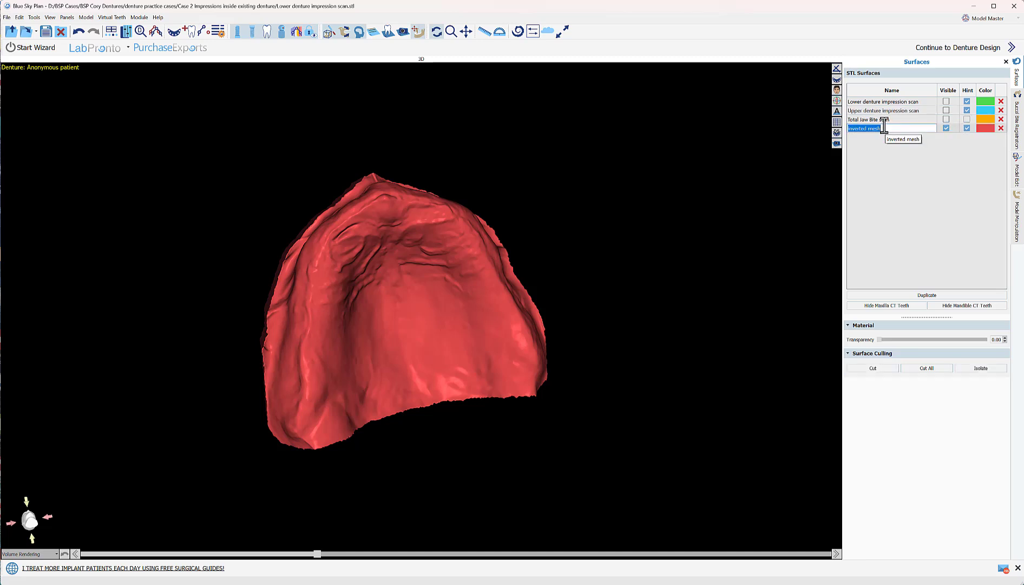
{"action": "type", "text": "Maxillary inversion"}
{"action": "key", "text": "Return"}
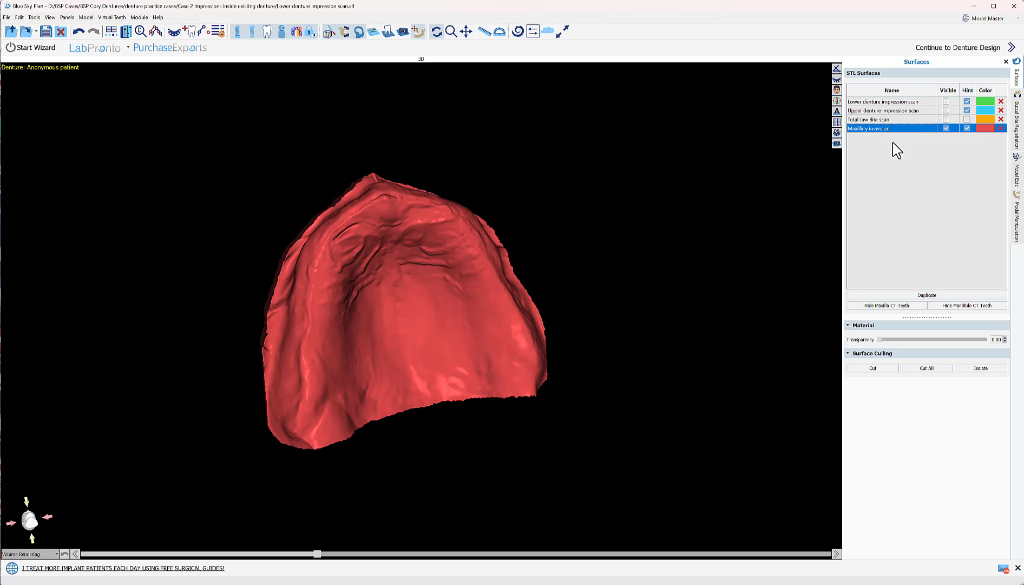
Step: Show the upper denture impression scan again together with the inverted model, viewed from the front
{"action": "left_click_drag", "start_coordinate": [568, 342], "coordinate": [588, 354]}
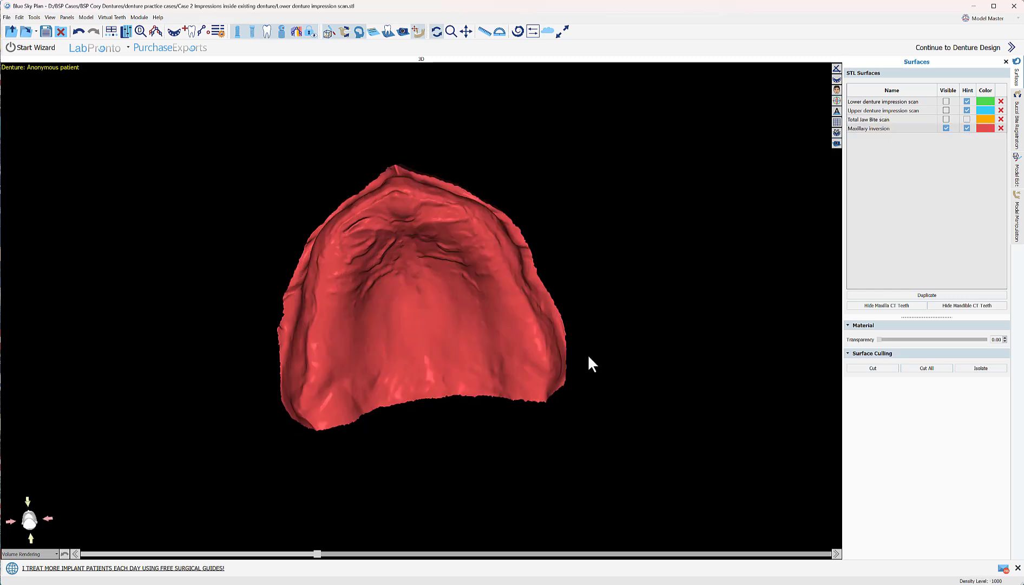
{"action": "left_click_drag", "start_coordinate": [415, 326], "coordinate": [453, 512]}
{"action": "left_click", "coordinate": [946, 111]}
{"action": "left_click", "coordinate": [946, 111]}
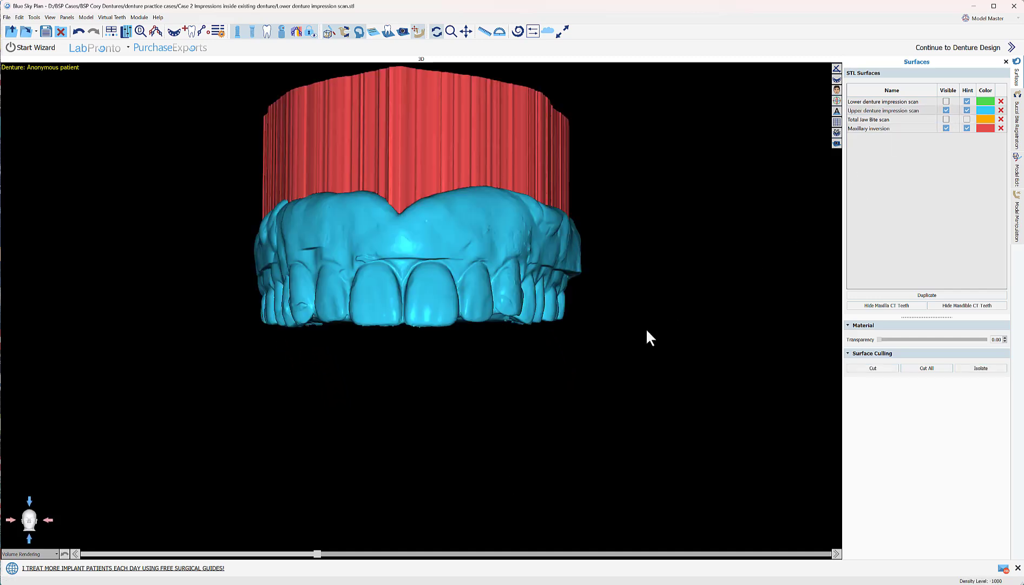
{"action": "left_click_drag", "start_coordinate": [409, 447], "coordinate": [383, 369]}
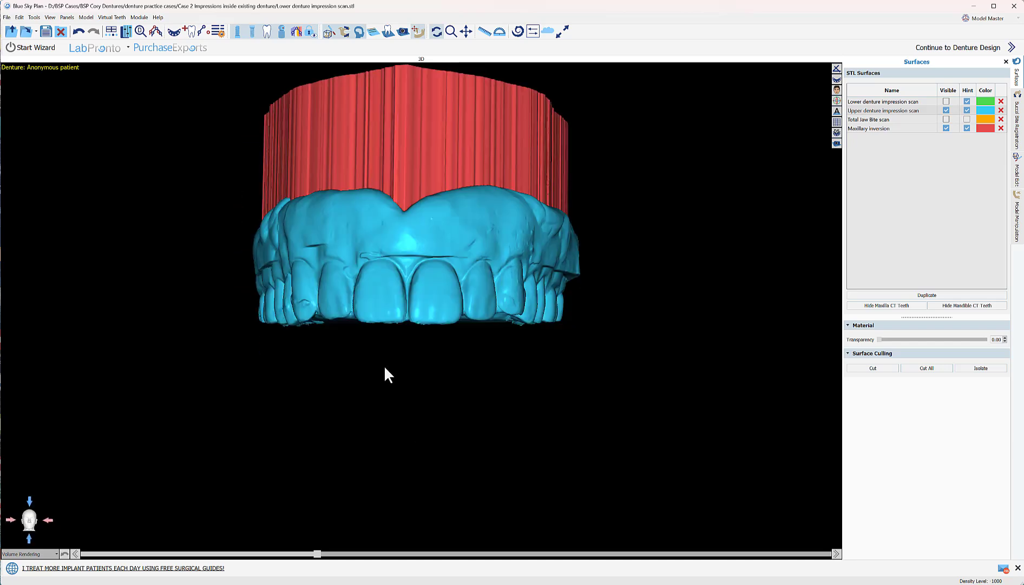
Step: Continue to denture design and place all medium maxillary teeth from the Mitch Hurst Flat Anatomy Library at the upper denture's central incisor
{"action": "left_click", "coordinate": [982, 49]}
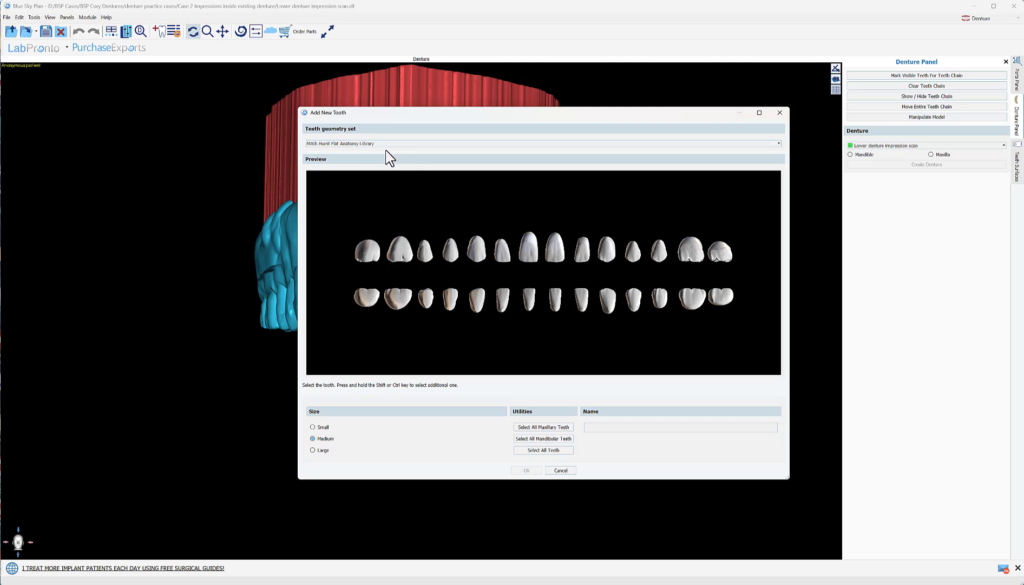
{"action": "left_click", "coordinate": [414, 144]}
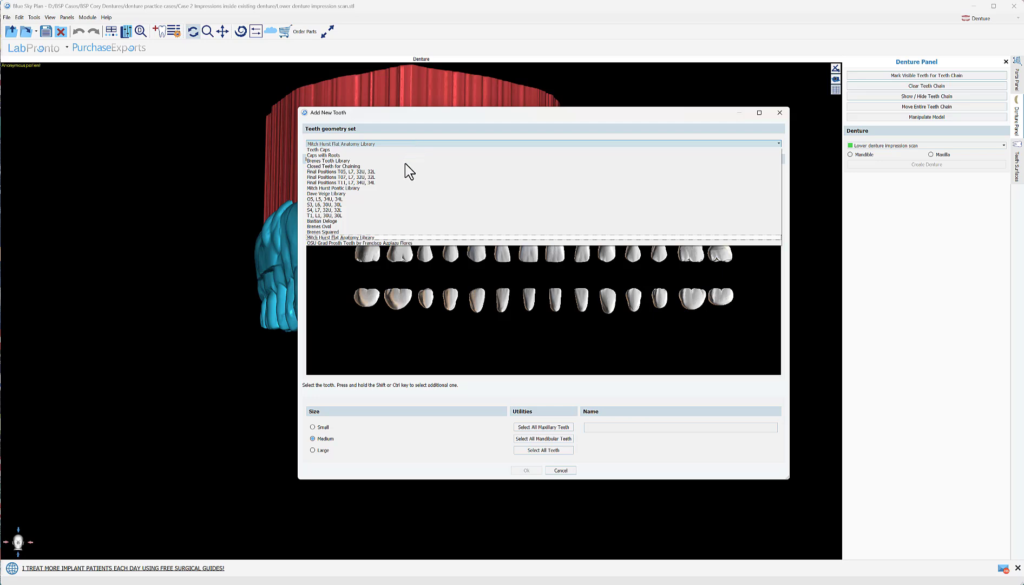
{"action": "left_click", "coordinate": [397, 145]}
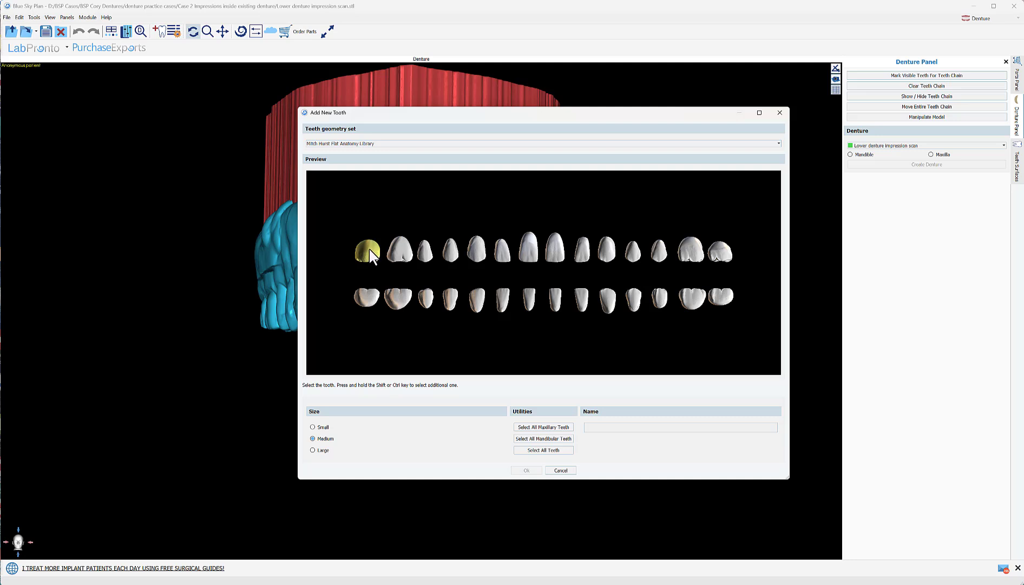
{"action": "left_click", "coordinate": [536, 427]}
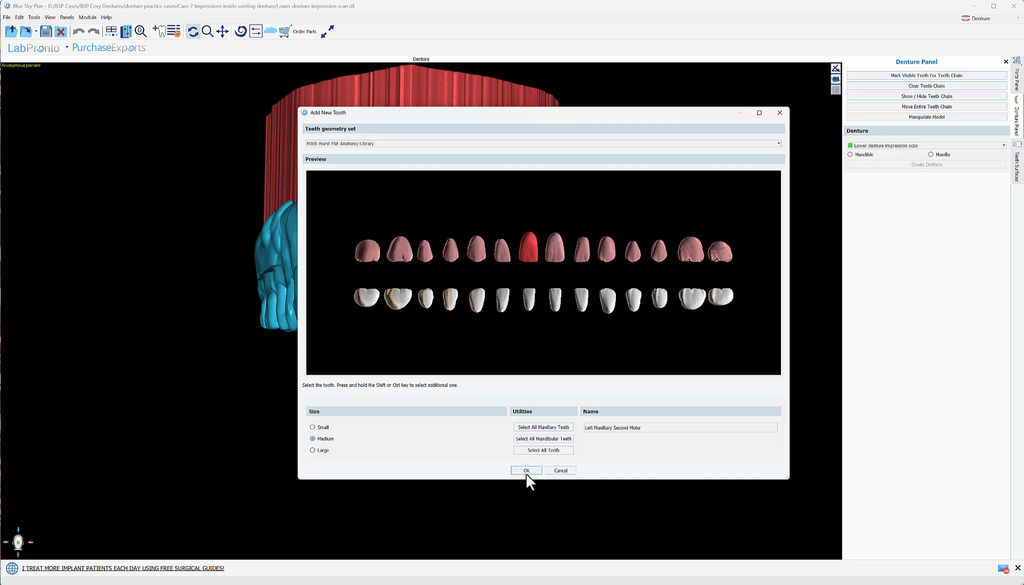
{"action": "left_click", "coordinate": [527, 471]}
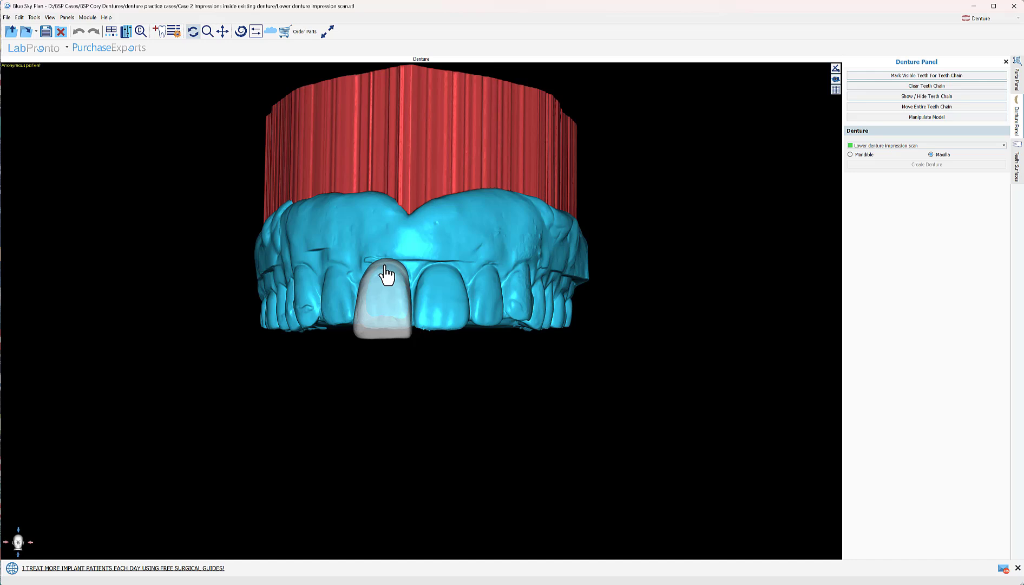
{"action": "left_click", "coordinate": [387, 275]}
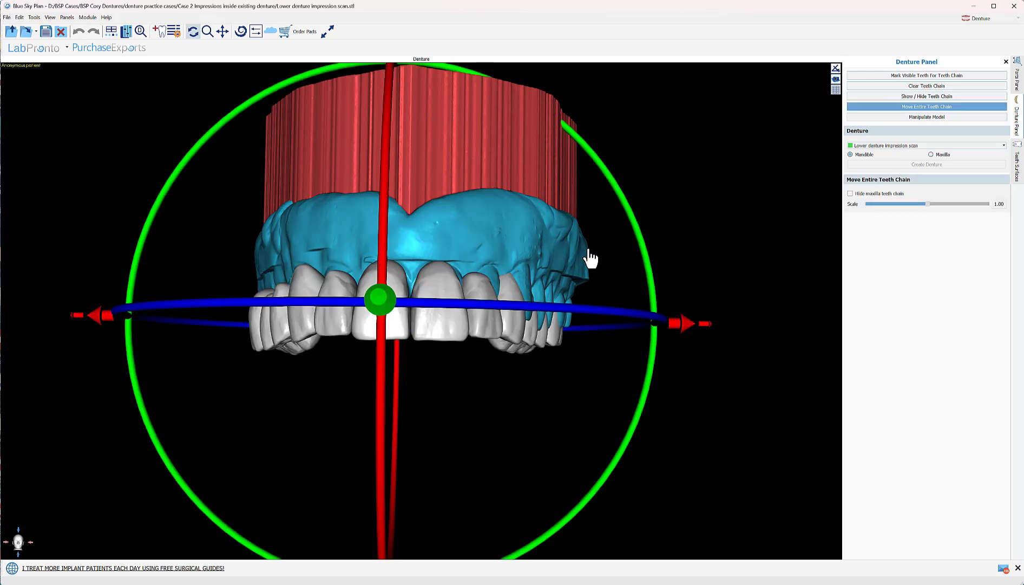
Step: Move the entire maxillary teeth chain backward and slightly sideways to align its arch with the upper denture's teeth
{"action": "left_click_drag", "start_coordinate": [466, 484], "coordinate": [530, 502]}
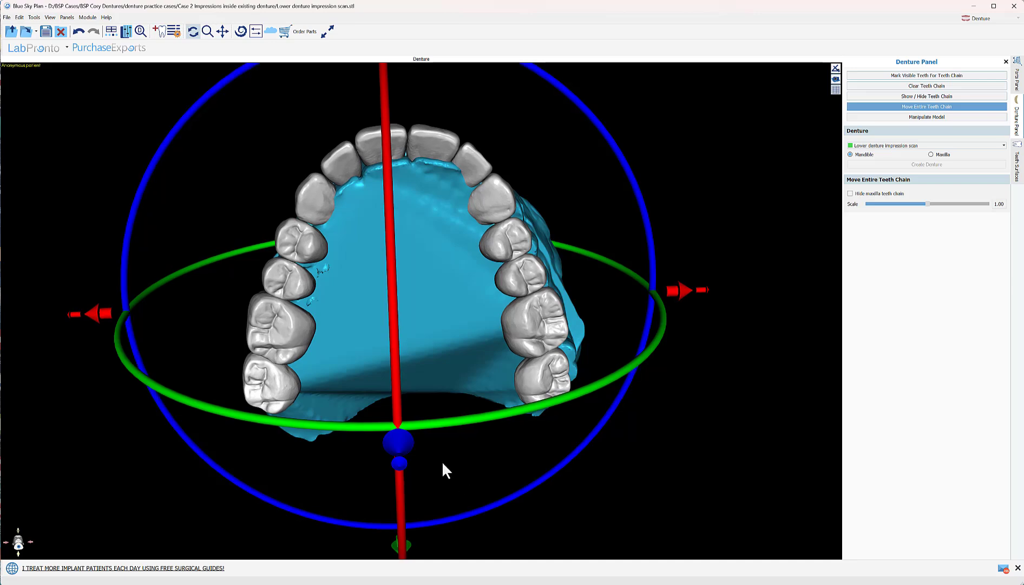
{"action": "left_click_drag", "start_coordinate": [442, 466], "coordinate": [649, 356]}
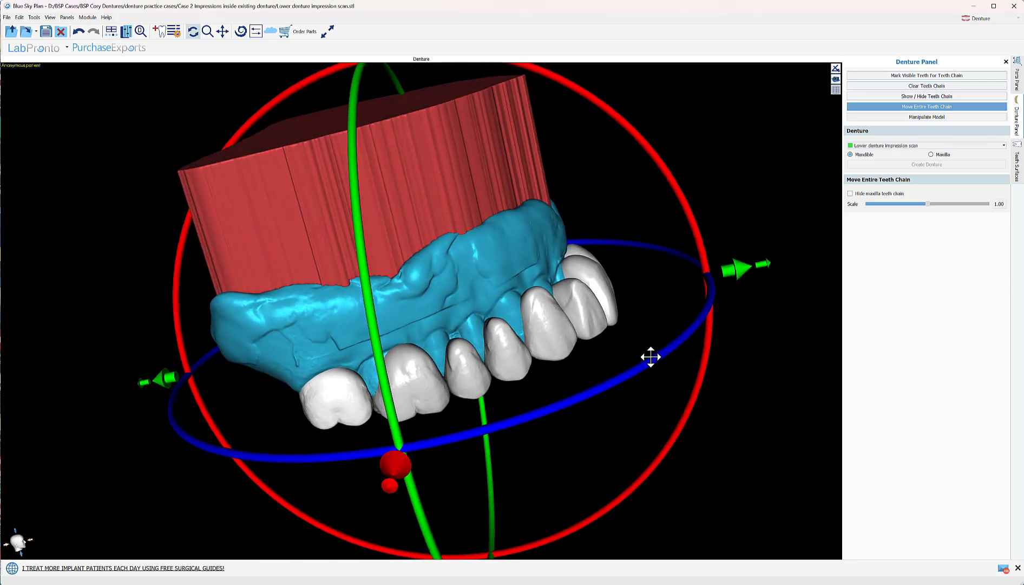
{"action": "left_click_drag", "start_coordinate": [745, 276], "coordinate": [718, 279]}
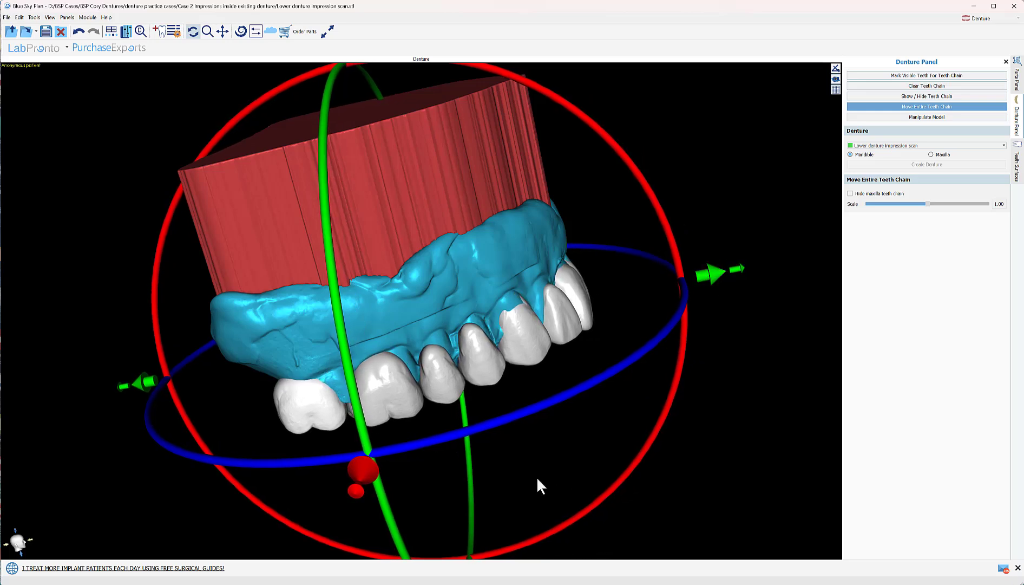
{"action": "left_click_drag", "start_coordinate": [542, 484], "coordinate": [747, 414]}
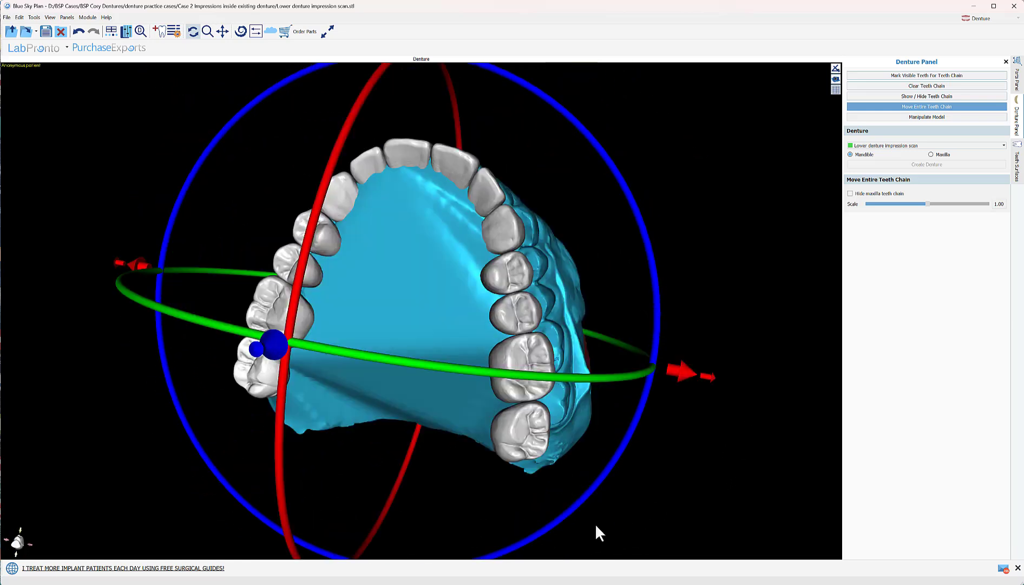
{"action": "left_click_drag", "start_coordinate": [596, 525], "coordinate": [718, 508]}
{"action": "left_click_drag", "start_coordinate": [693, 465], "coordinate": [347, 89]}
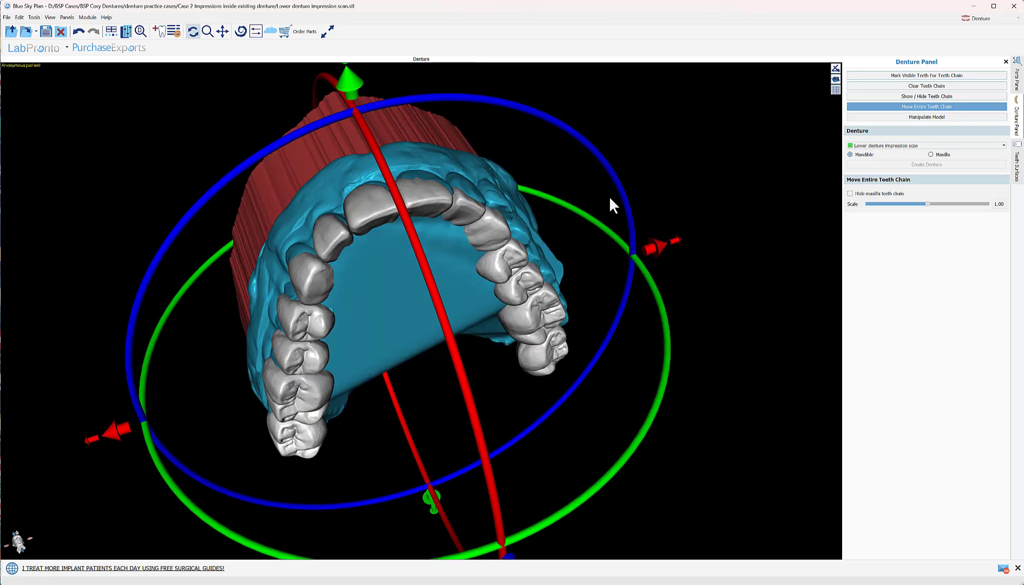
{"action": "left_click_drag", "start_coordinate": [655, 248], "coordinate": [664, 249]}
Step: Raise the entire teeth chain to the denture's occlusal level and shift it slightly further back
{"action": "left_click_drag", "start_coordinate": [145, 124], "coordinate": [528, 237]}
{"action": "scroll", "coordinate": [567, 404], "scroll_direction": "down", "scroll_amount": 2}
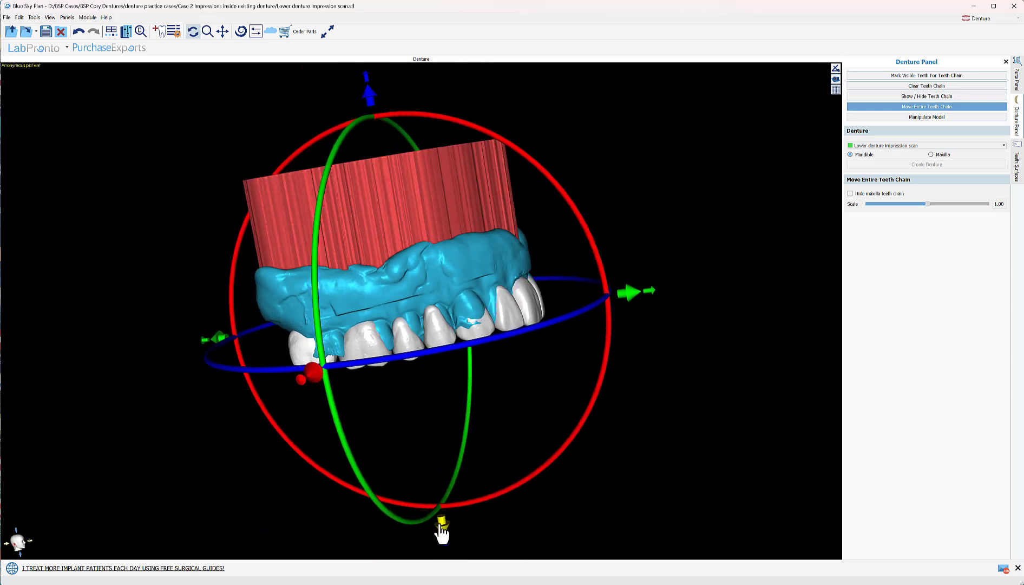
{"action": "scroll", "coordinate": [637, 459], "scroll_direction": "up", "scroll_amount": 1}
{"action": "scroll", "coordinate": [638, 455], "scroll_direction": "down", "scroll_amount": 1}
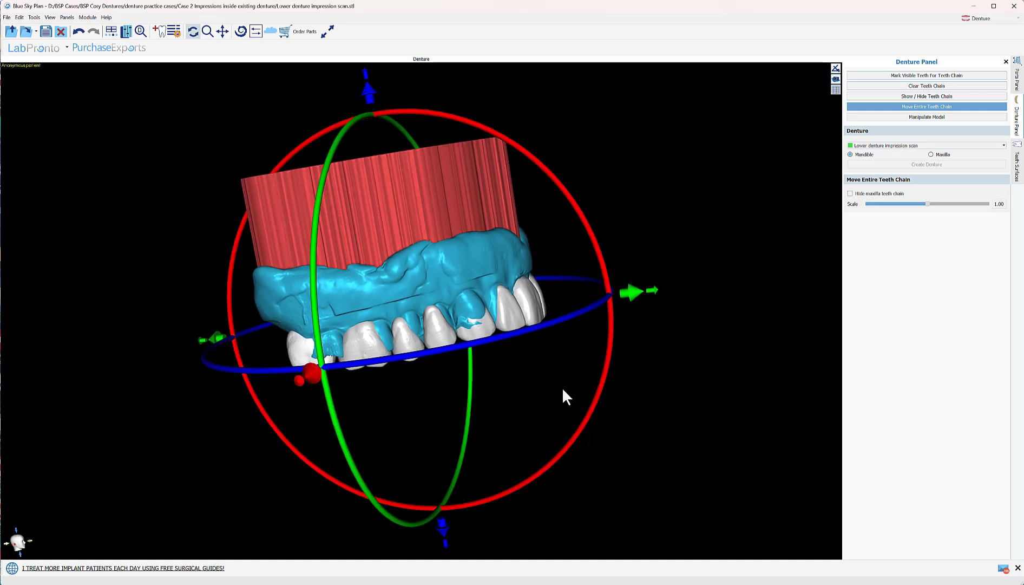
{"action": "right_click_drag", "start_coordinate": [551, 385], "coordinate": [507, 373]}
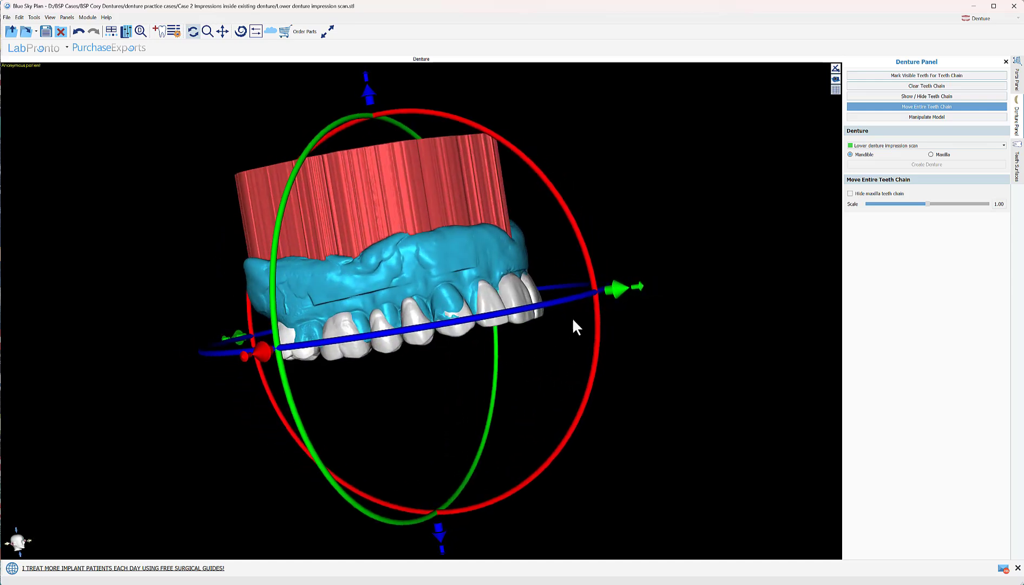
{"action": "left_click_drag", "start_coordinate": [614, 293], "coordinate": [611, 292]}
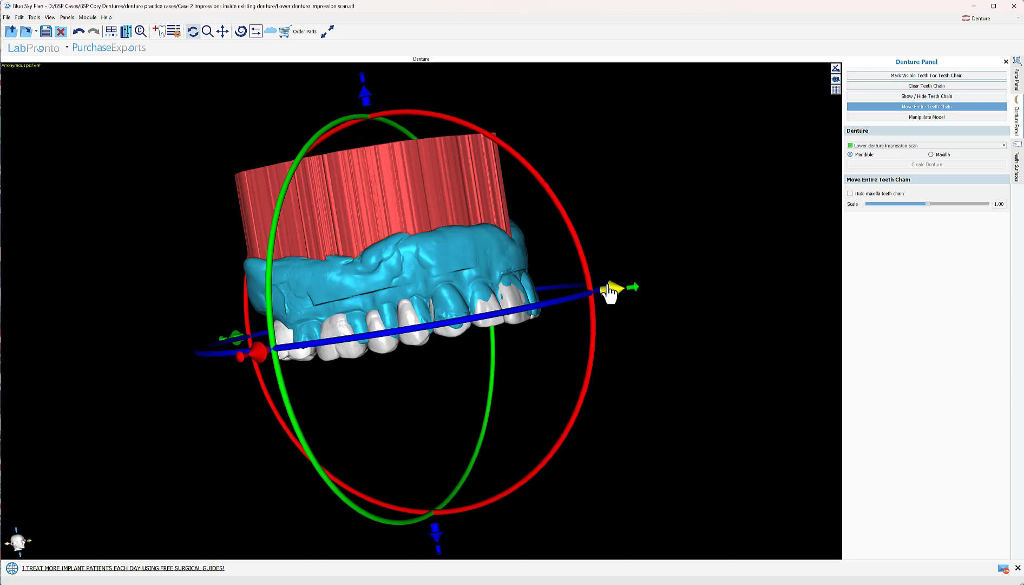
Step: Rotate the entire teeth chain slightly about its vertical axis, move it slightly forward, and check the fit against the denture
{"action": "right_click_drag", "start_coordinate": [699, 358], "coordinate": [273, 264]}
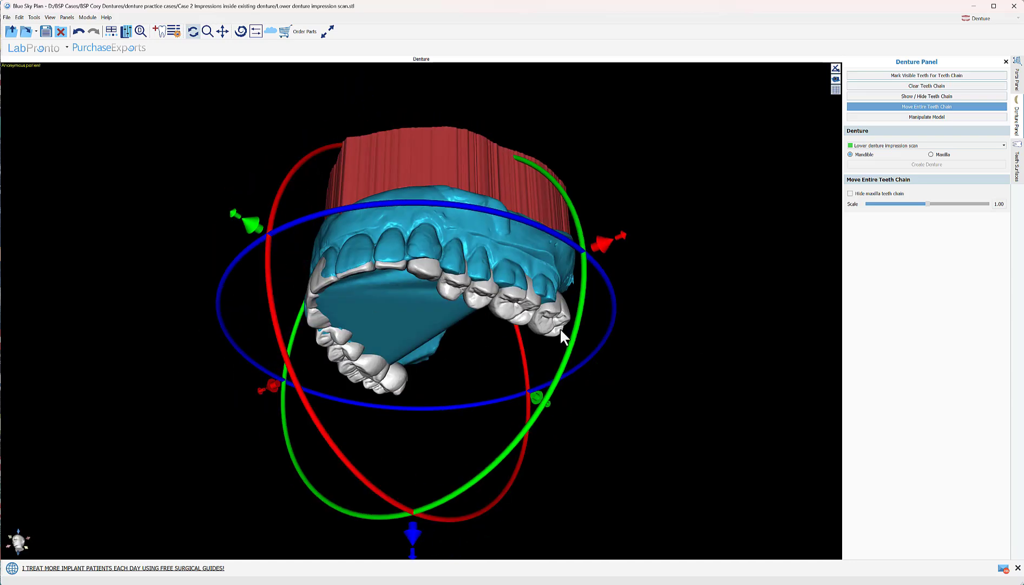
{"action": "right_click_drag", "start_coordinate": [656, 322], "coordinate": [650, 217]}
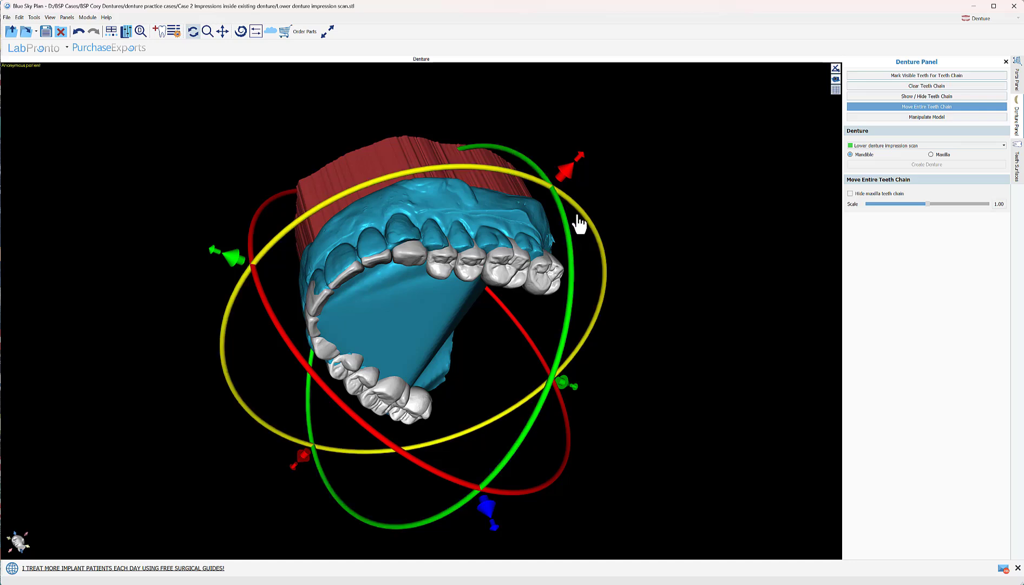
{"action": "left_click_drag", "start_coordinate": [582, 210], "coordinate": [582, 211]}
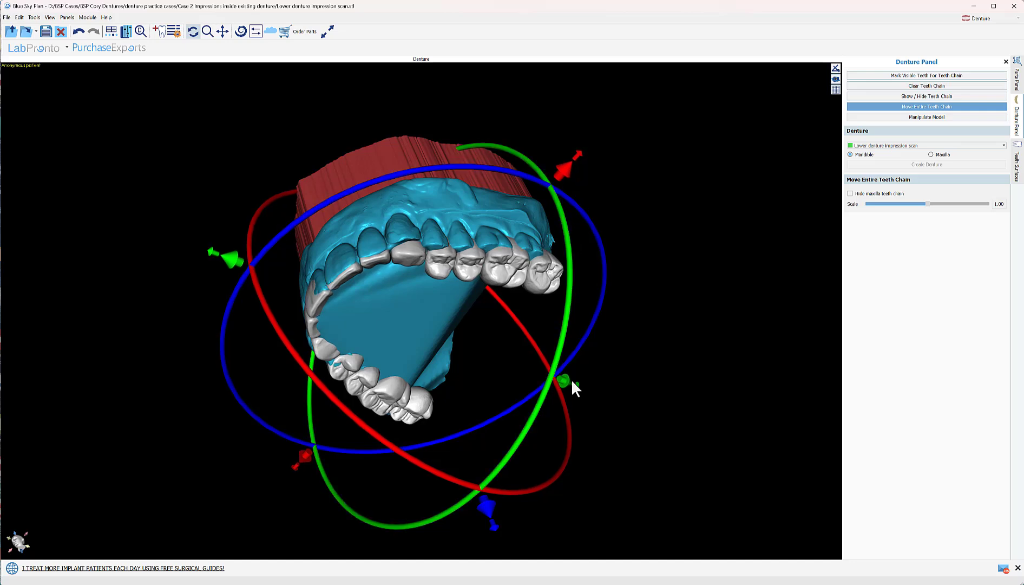
{"action": "left_click_drag", "start_coordinate": [562, 368], "coordinate": [585, 370]}
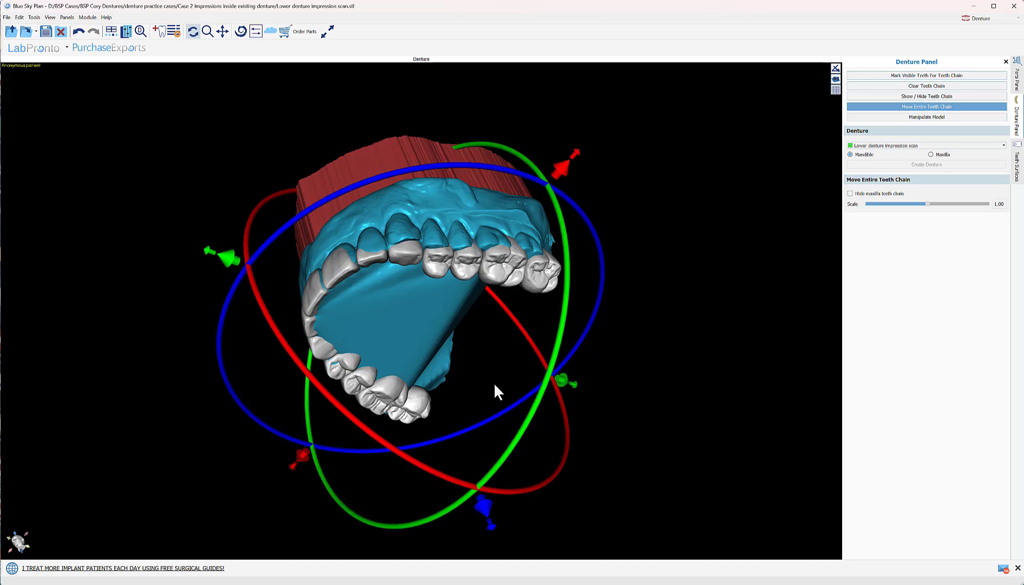
{"action": "left_click_drag", "start_coordinate": [681, 370], "coordinate": [824, 452]}
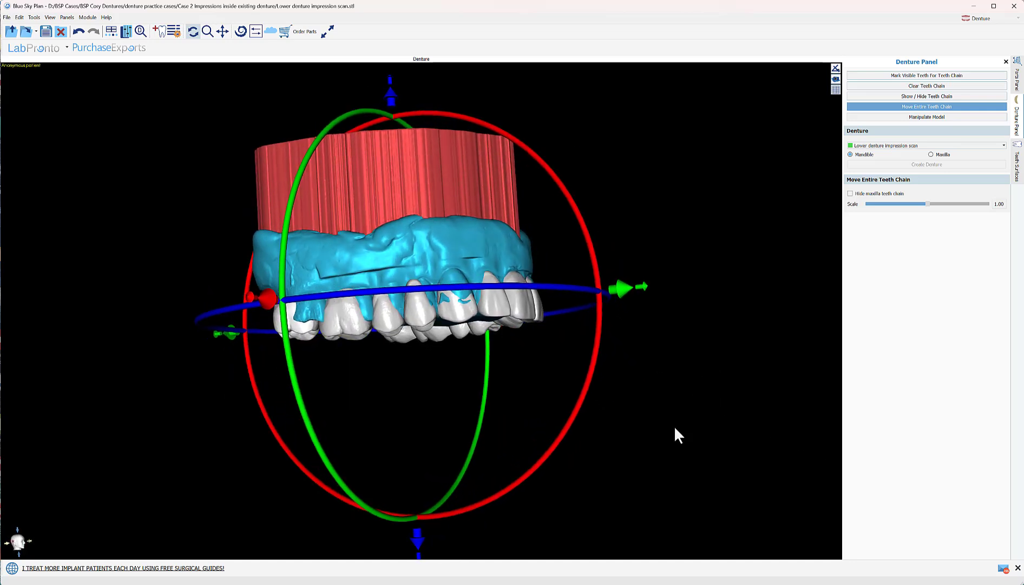
{"action": "left_click_drag", "start_coordinate": [674, 425], "coordinate": [672, 428]}
{"action": "left_click_drag", "start_coordinate": [421, 395], "coordinate": [448, 411]}
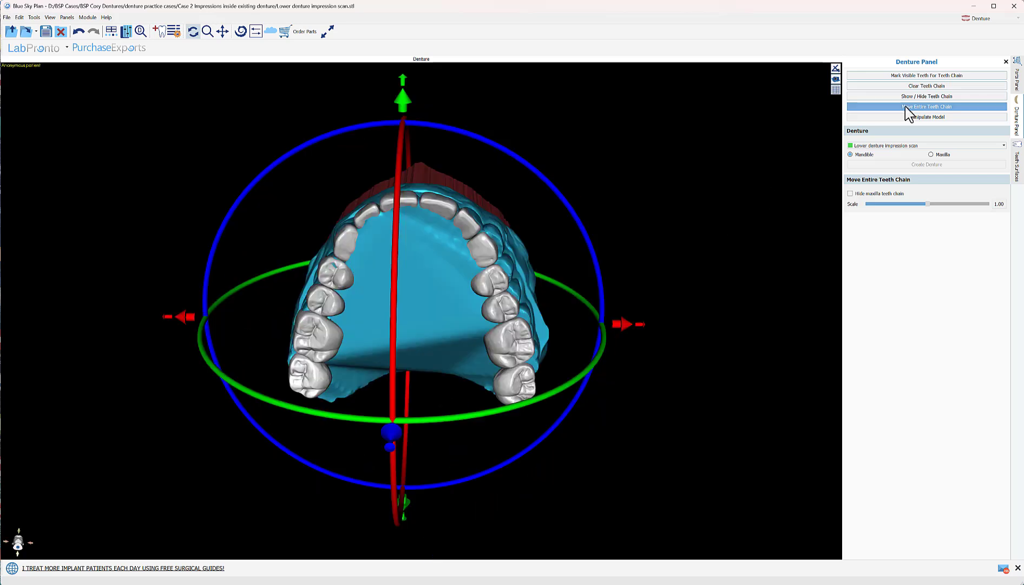
Step: Show the teeth chain's control points and lock those of the front teeth, from the left lateral incisor to the right canine
{"action": "left_click", "coordinate": [910, 101]}
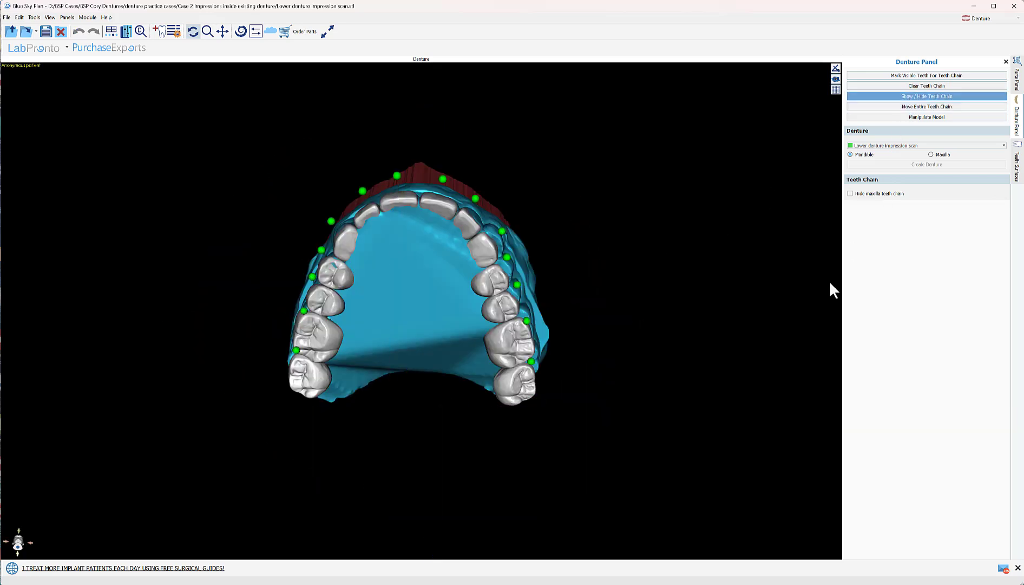
{"action": "left_click_drag", "start_coordinate": [619, 418], "coordinate": [613, 346]}
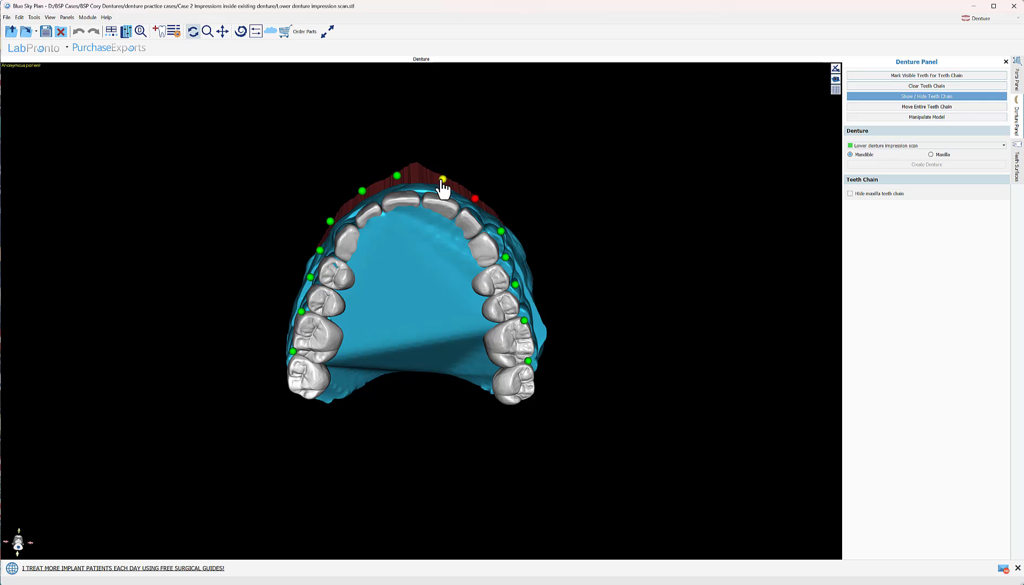
{"action": "left_click", "coordinate": [397, 176]}
{"action": "left_click", "coordinate": [329, 221]}
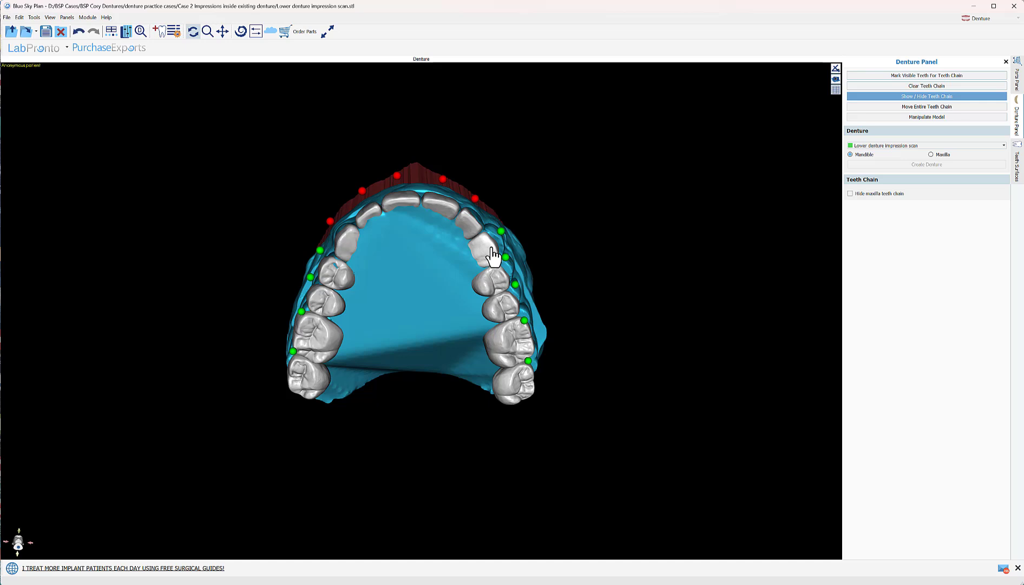
Step: Adjust the left canine and posterior teeth along the denture arch, locking the canine and both premolar points
{"action": "left_click_drag", "start_coordinate": [499, 247], "coordinate": [498, 250]}
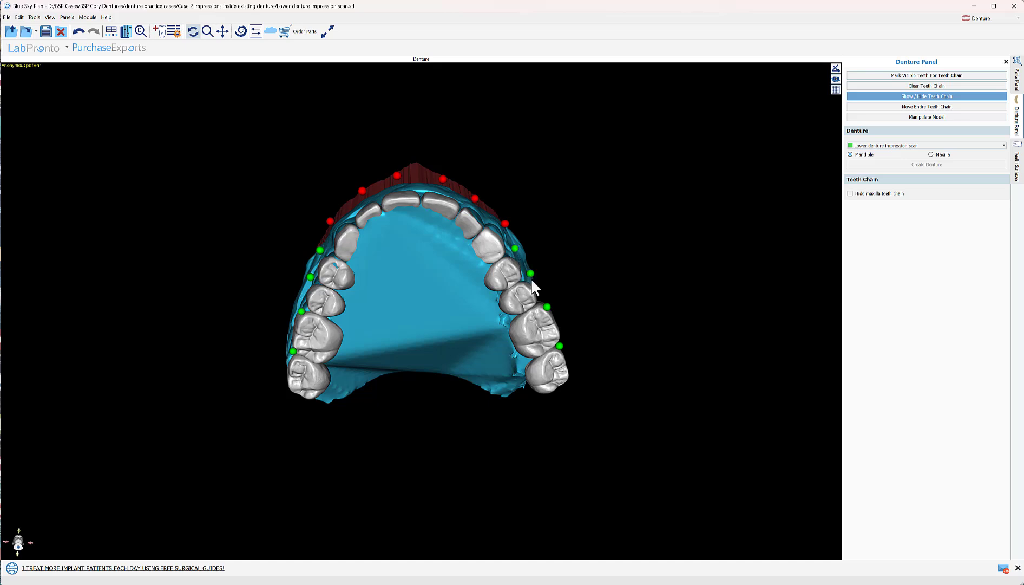
{"action": "left_click", "coordinate": [515, 248]}
{"action": "left_click_drag", "start_coordinate": [524, 298], "coordinate": [514, 304]}
{"action": "left_click_drag", "start_coordinate": [562, 232], "coordinate": [421, 347]}
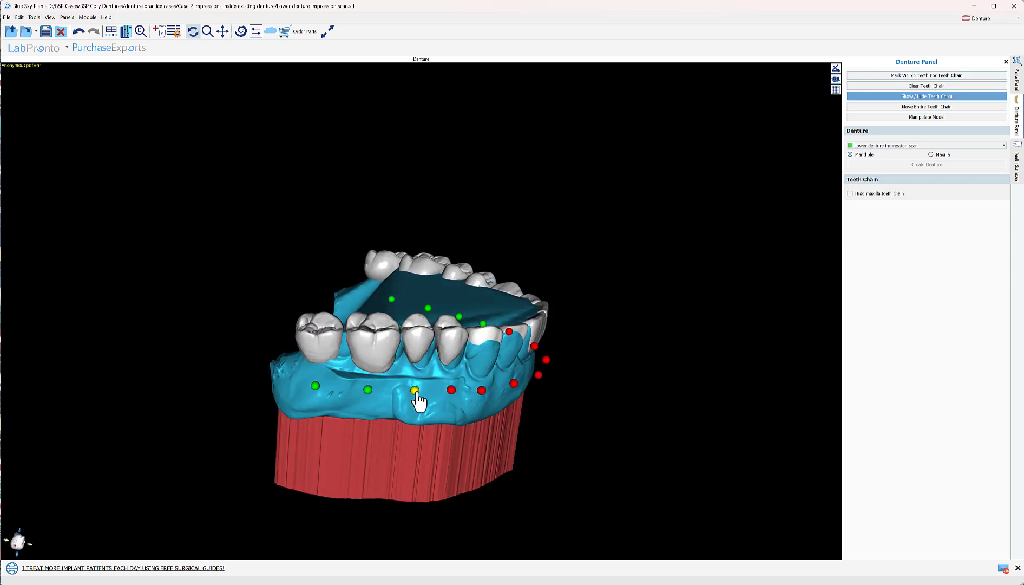
{"action": "left_click", "coordinate": [416, 391]}
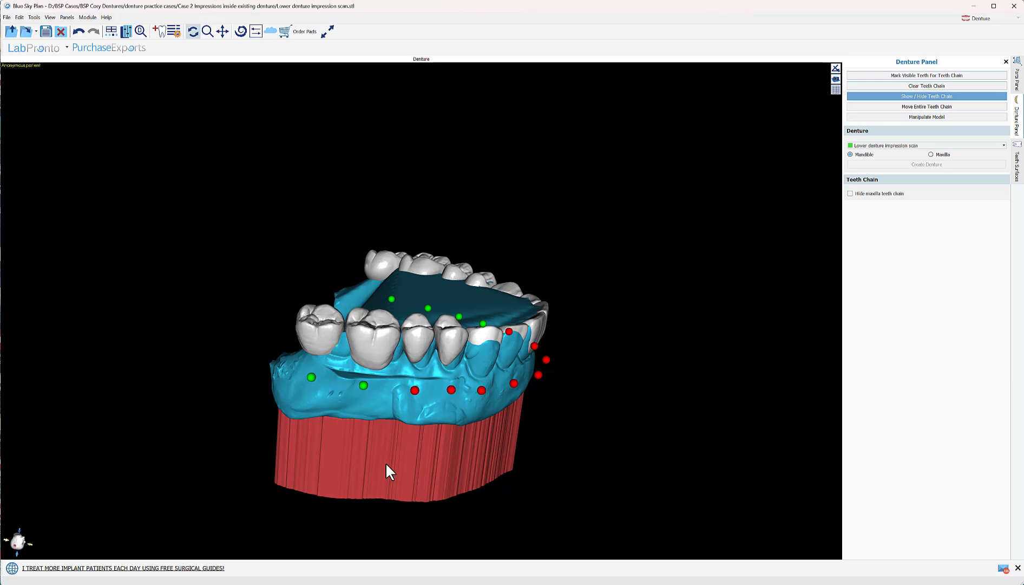
Step: Adjust the right premolars and molars along the denture arch, locking the two premolar points
{"action": "left_click_drag", "start_coordinate": [413, 471], "coordinate": [524, 272]}
{"action": "left_click_drag", "start_coordinate": [587, 479], "coordinate": [396, 433]}
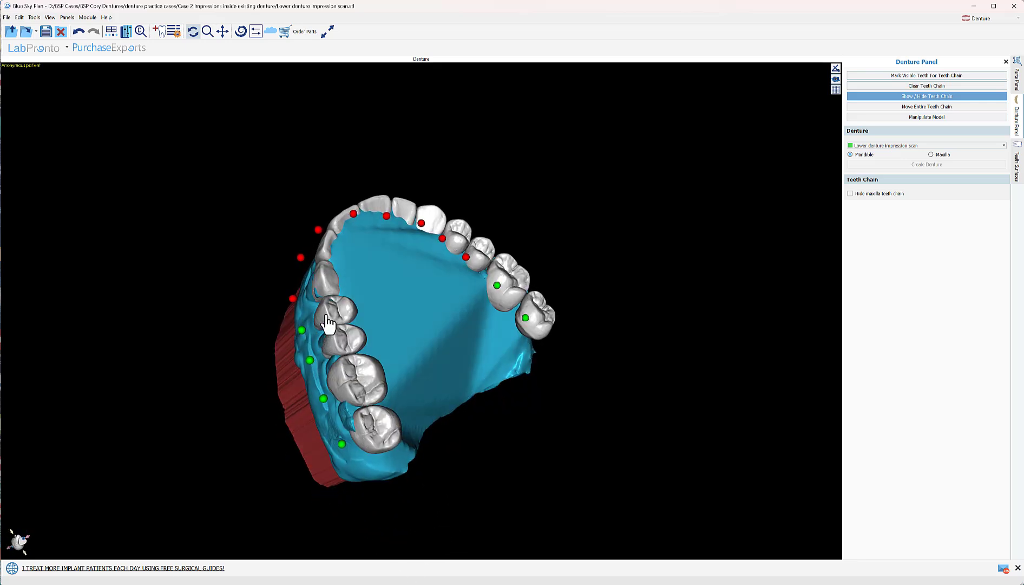
{"action": "left_click_drag", "start_coordinate": [328, 313], "coordinate": [333, 347]}
{"action": "left_click", "coordinate": [304, 332]}
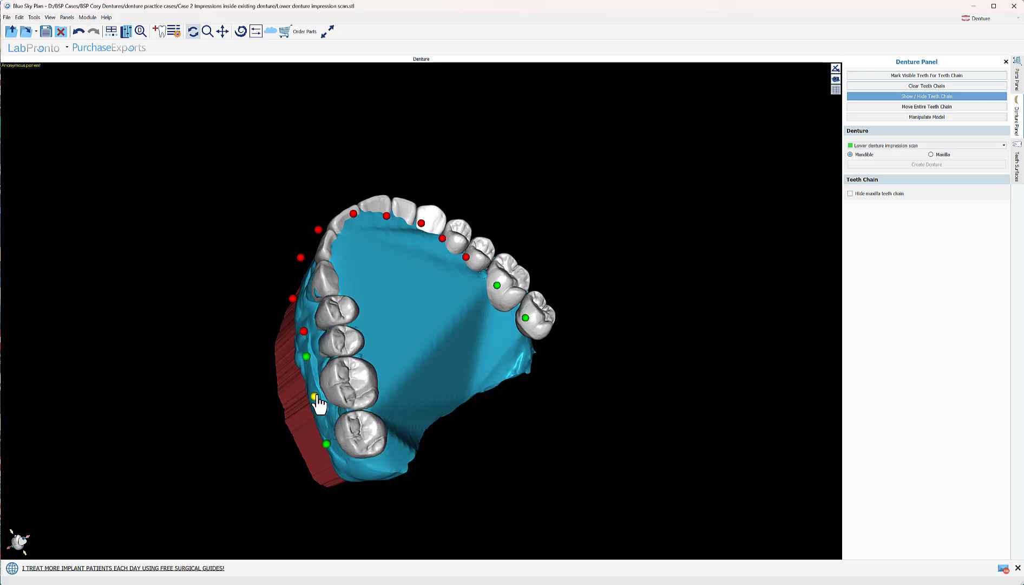
{"action": "left_click", "coordinate": [307, 357]}
{"action": "left_click_drag", "start_coordinate": [353, 382], "coordinate": [363, 379]}
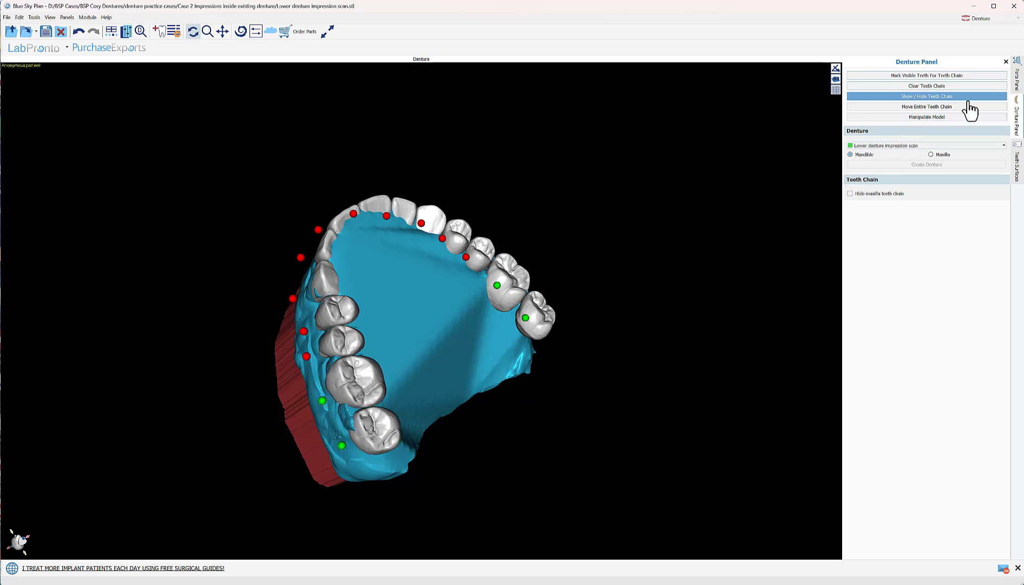
Step: Enable individual model manipulation and shift the upper right canine toward the gum to match the canine on the denture
{"action": "left_click", "coordinate": [924, 117]}
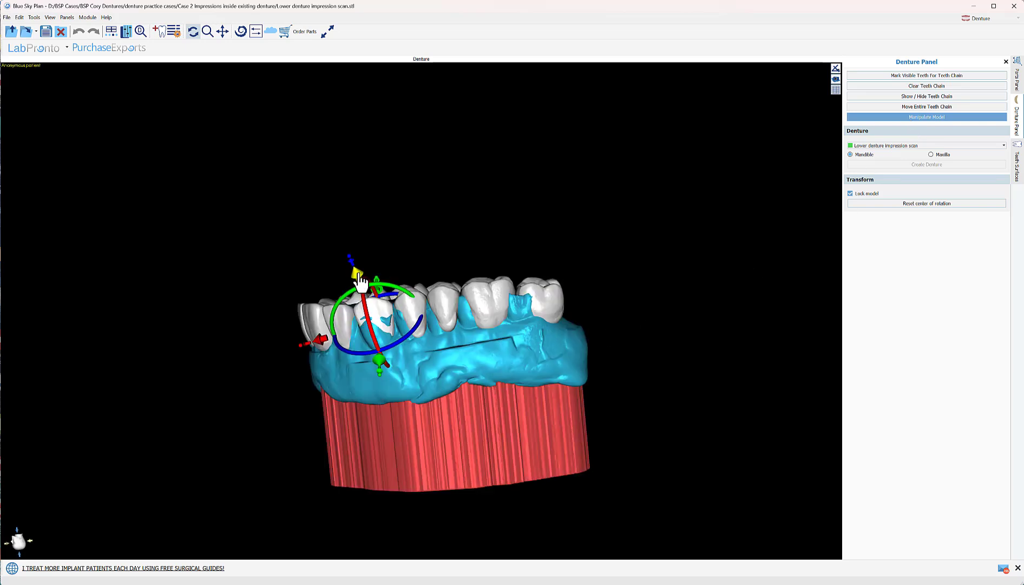
{"action": "left_click_drag", "start_coordinate": [360, 281], "coordinate": [361, 290]}
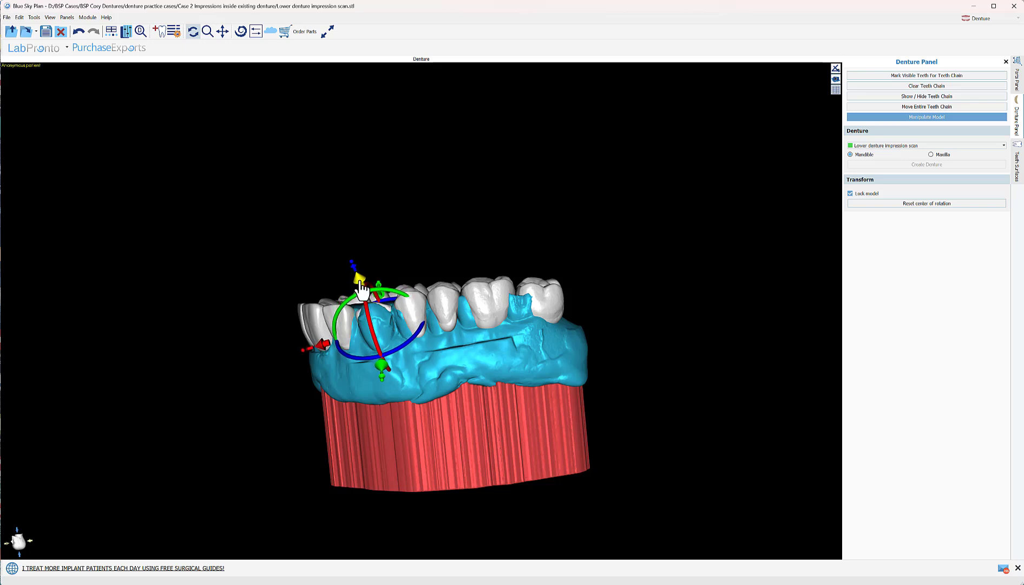
{"action": "left_click_drag", "start_coordinate": [304, 361], "coordinate": [160, 491]}
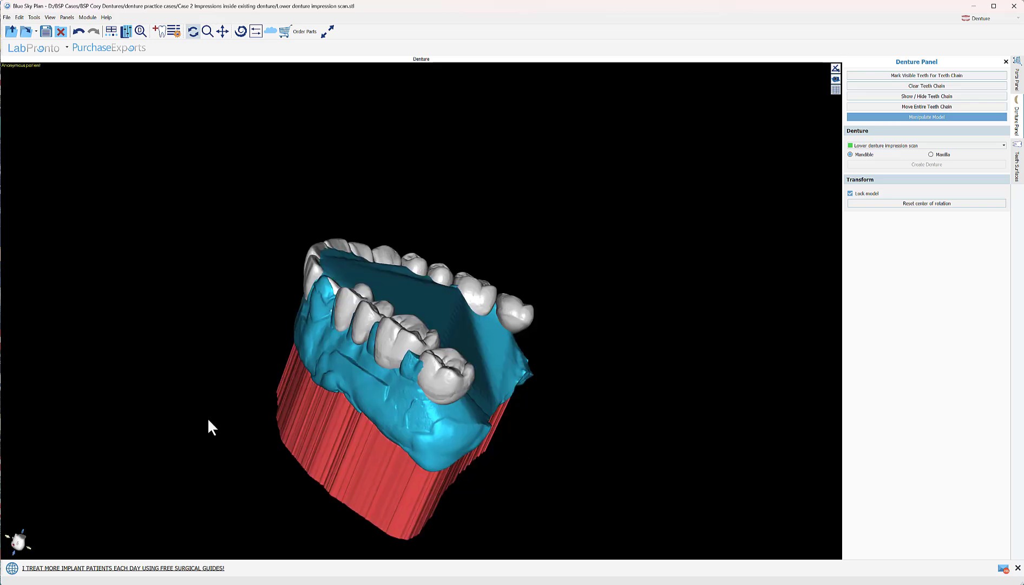
{"action": "mouse_move", "coordinate": [291, 343]}
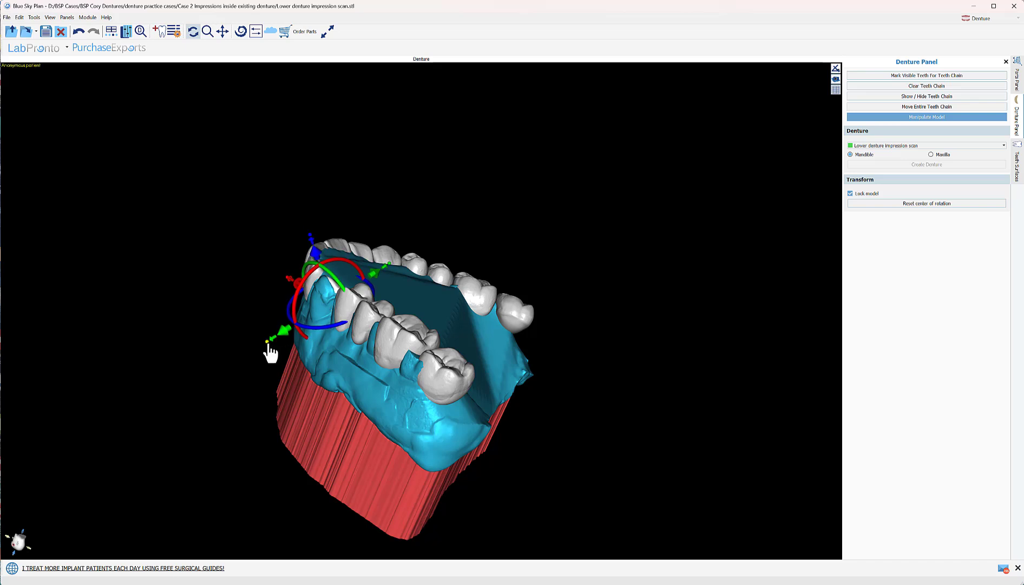
Step: Make the blue upper denture scan transparent so the tooth positions can be compared with the denture
{"action": "right_click_drag", "start_coordinate": [268, 343], "coordinate": [485, 335]}
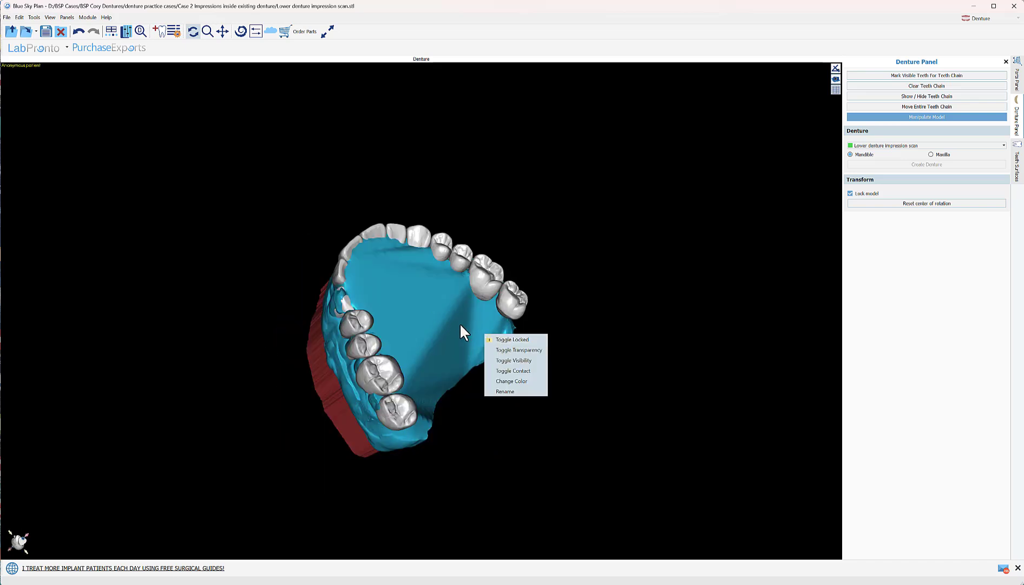
{"action": "left_click", "coordinate": [509, 350]}
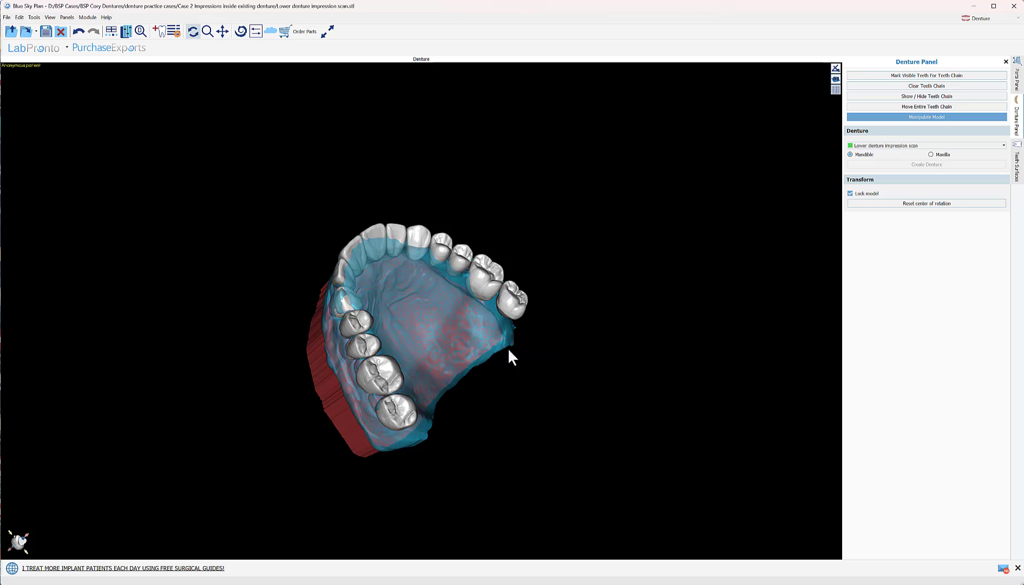
{"action": "right_click_drag", "start_coordinate": [484, 405], "coordinate": [337, 281]}
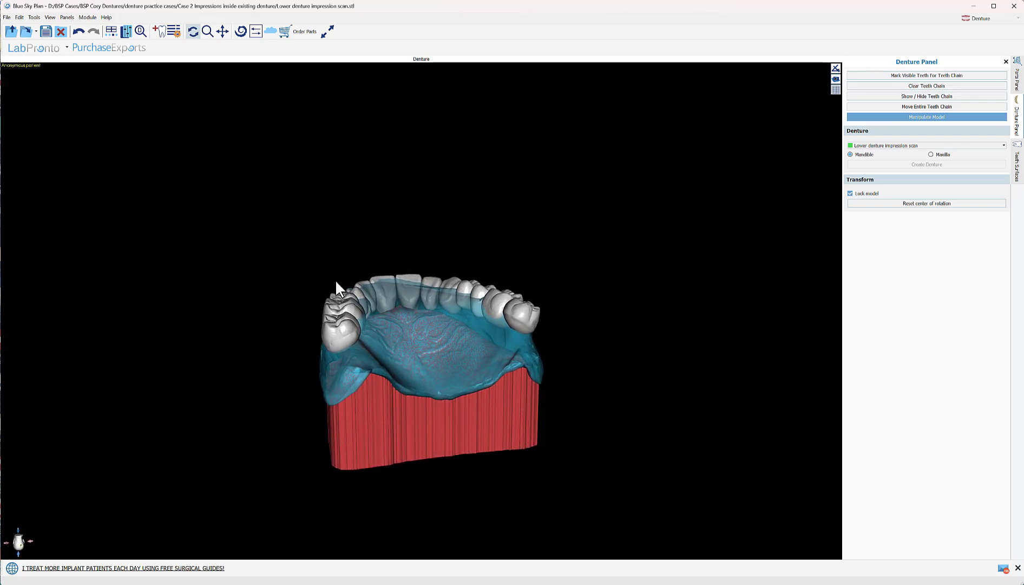
Step: Reposition the upper right first premolar vertically and toward the cheek to match the transparent denture, checking it from several sides
{"action": "right_click_drag", "start_coordinate": [457, 361], "coordinate": [492, 390]}
{"action": "right_click_drag", "start_coordinate": [352, 413], "coordinate": [447, 362]}
{"action": "left_click", "coordinate": [410, 341]}
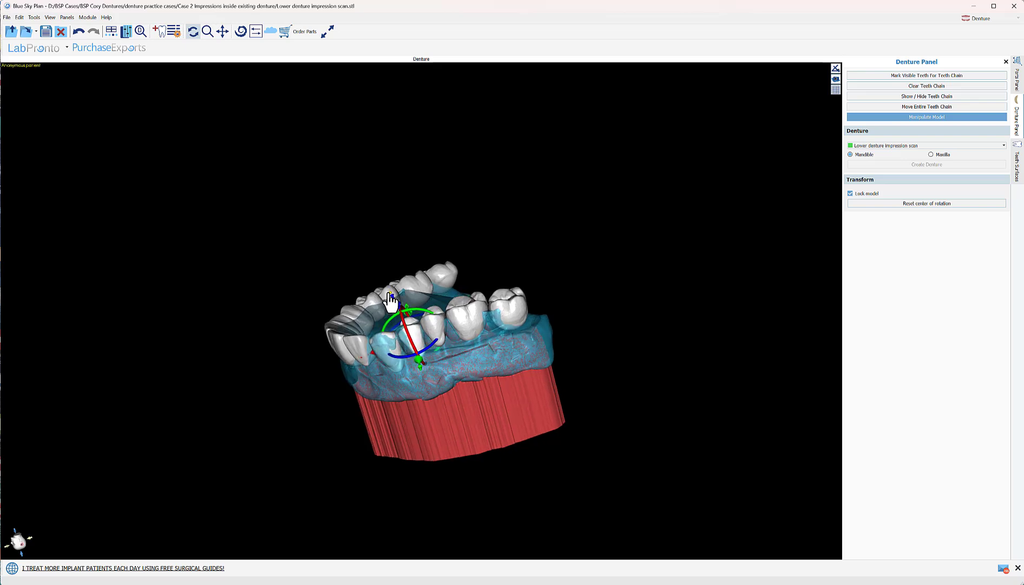
{"action": "right_click_drag", "start_coordinate": [390, 299], "coordinate": [416, 563]}
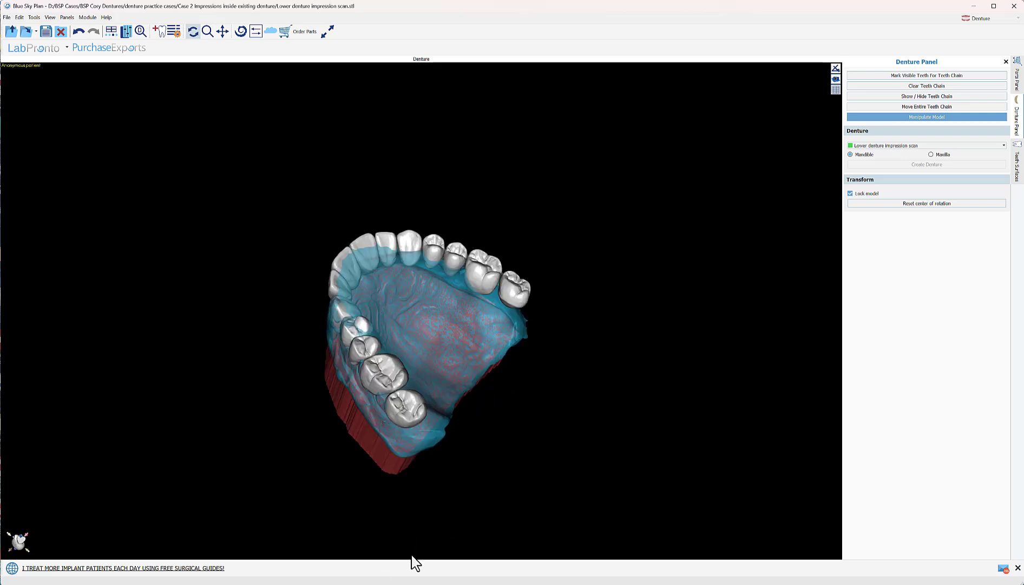
{"action": "left_click", "coordinate": [348, 324]}
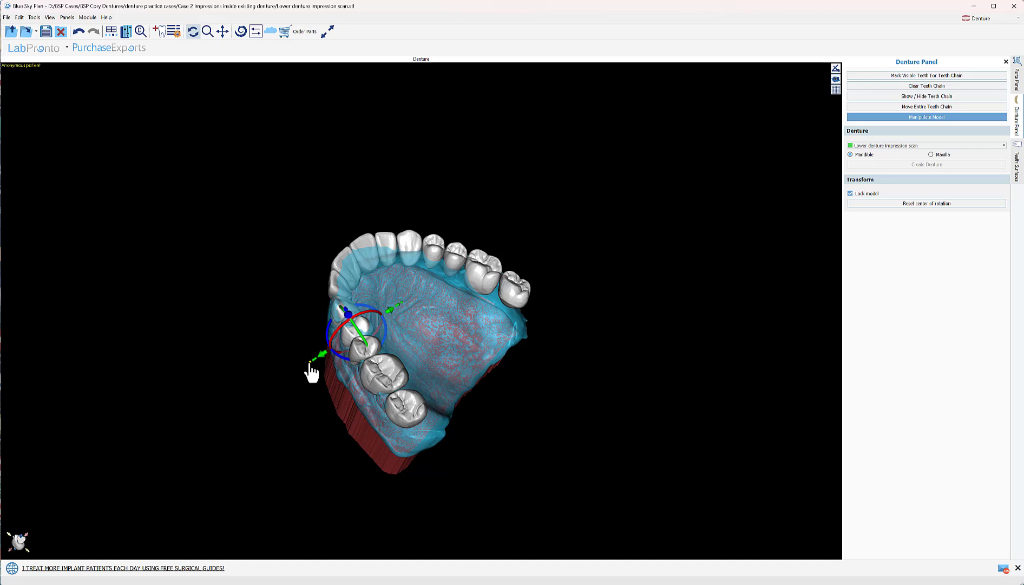
{"action": "left_click_drag", "start_coordinate": [310, 363], "coordinate": [311, 365]}
{"action": "left_click_drag", "start_coordinate": [411, 415], "coordinate": [254, 500]}
{"action": "left_click_drag", "start_coordinate": [334, 493], "coordinate": [587, 393]}
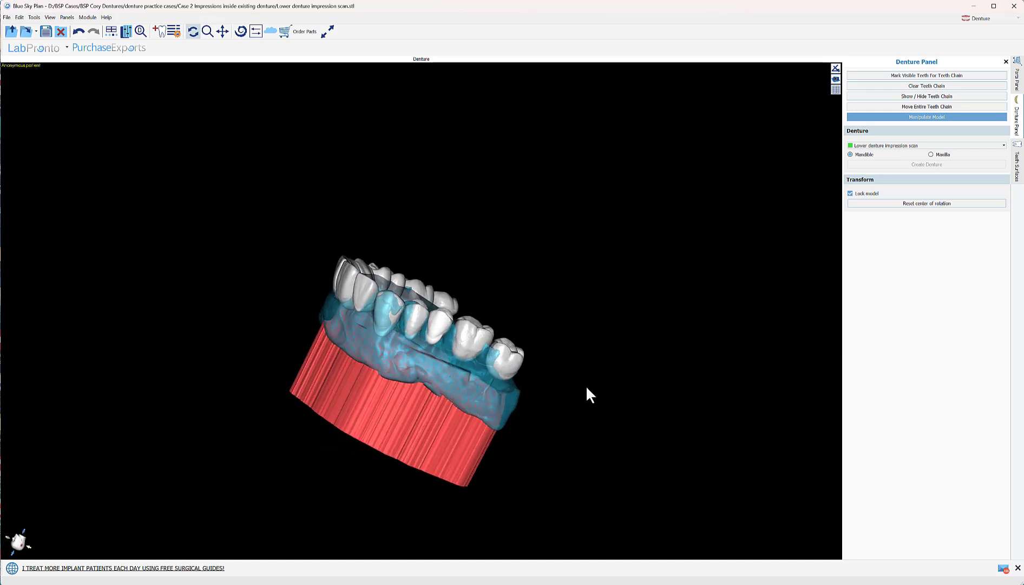
{"action": "left_click_drag", "start_coordinate": [464, 419], "coordinate": [480, 329]}
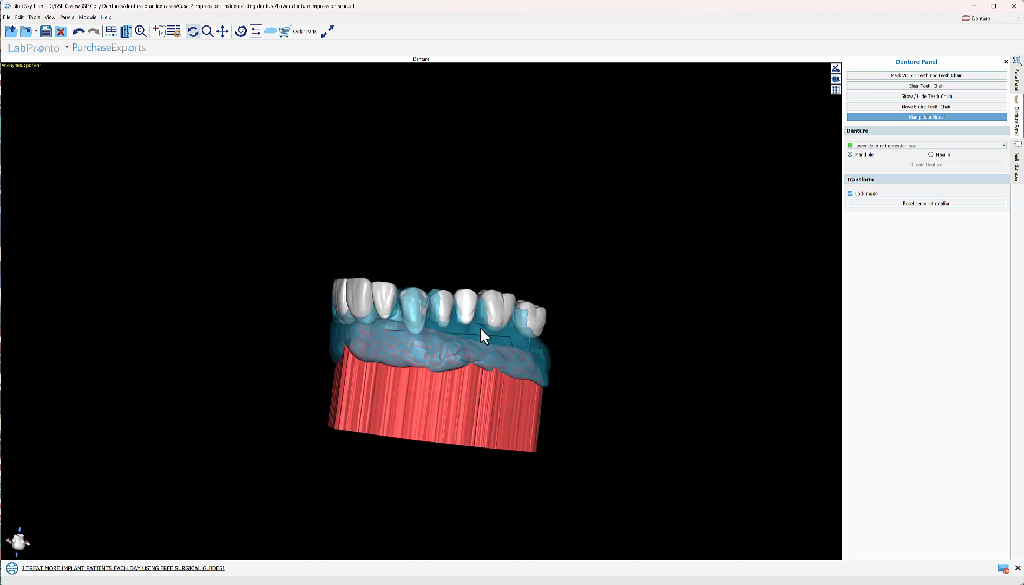
Step: Adjust the upper right second premolar along its cheek-to-palate direction to match the transparent denture
{"action": "left_click", "coordinate": [470, 310]}
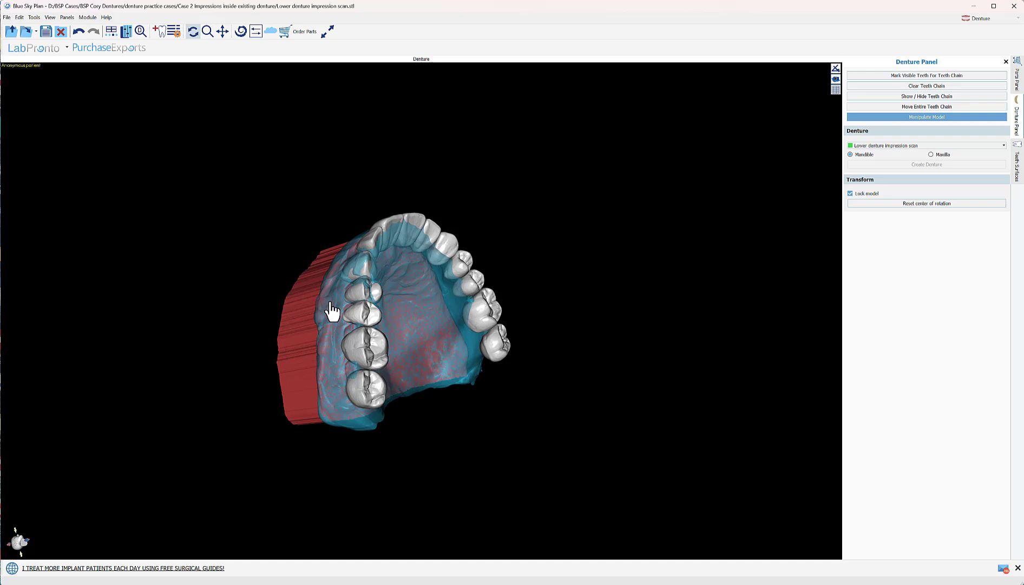
{"action": "left_click", "coordinate": [358, 318]}
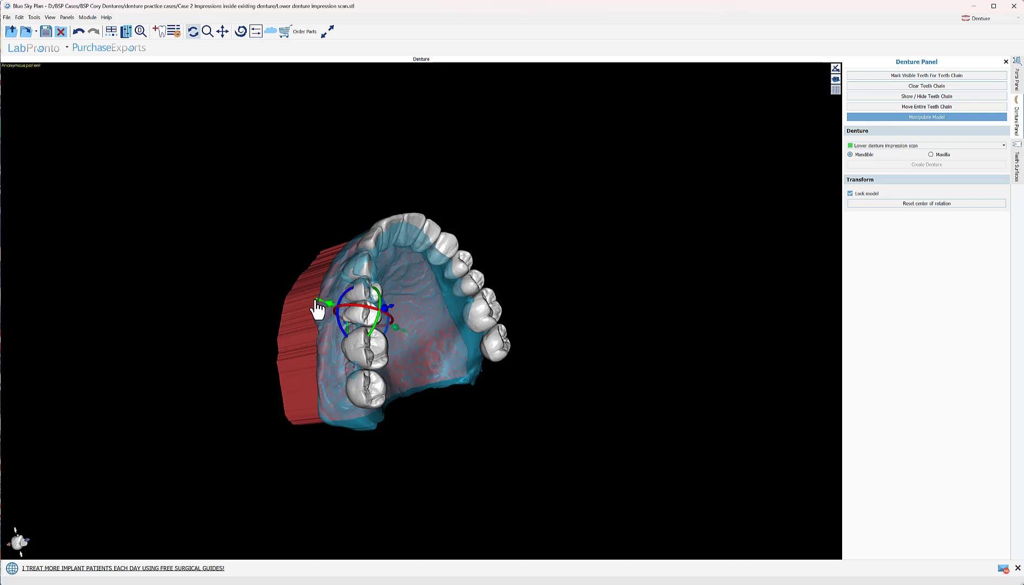
{"action": "left_click", "coordinate": [318, 296]}
{"action": "left_click", "coordinate": [357, 322]}
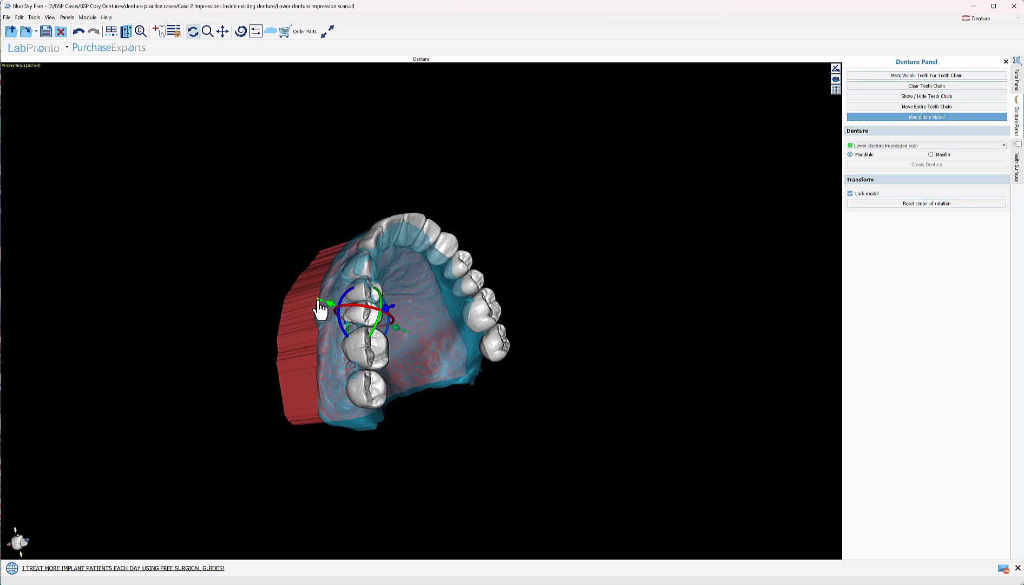
{"action": "left_click_drag", "start_coordinate": [407, 361], "coordinate": [390, 337]}
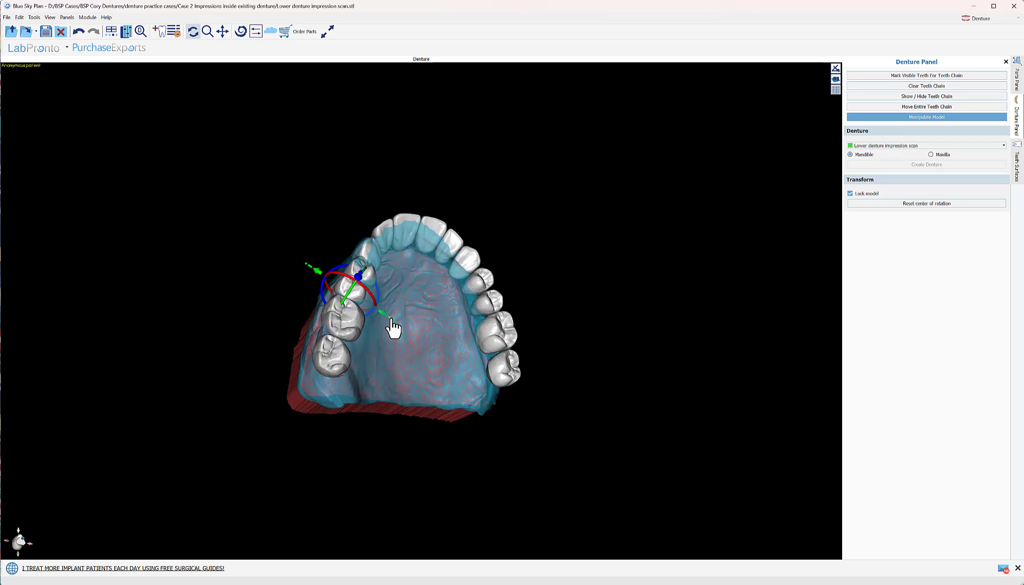
{"action": "left_click", "coordinate": [394, 329]}
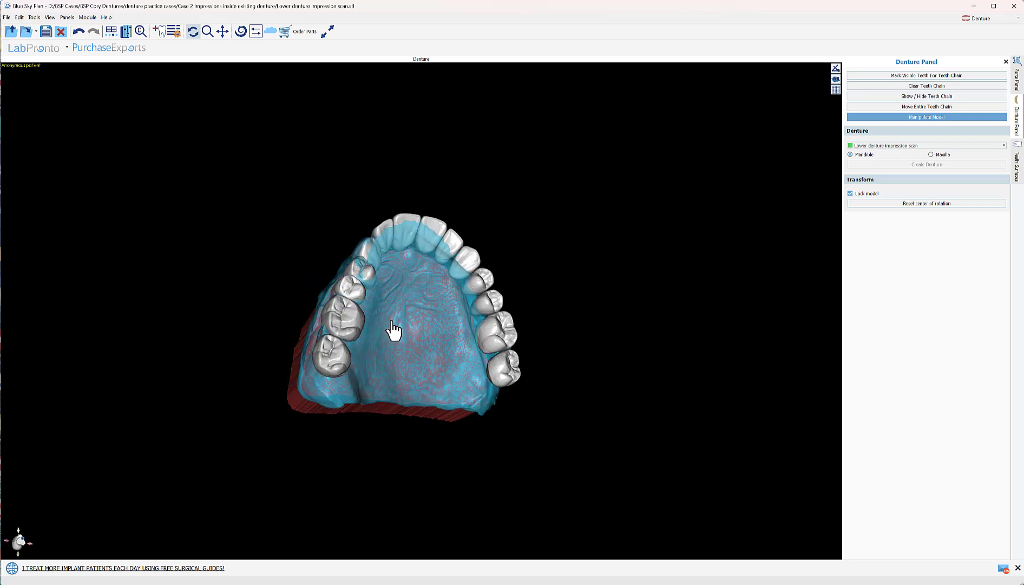
Step: Reposition the upper right first molar to match the denture, shifting it slightly toward the gum
{"action": "left_click", "coordinate": [347, 322]}
{"action": "left_click_drag", "start_coordinate": [353, 366], "coordinate": [720, 411]}
{"action": "left_click_drag", "start_coordinate": [425, 493], "coordinate": [560, 448]}
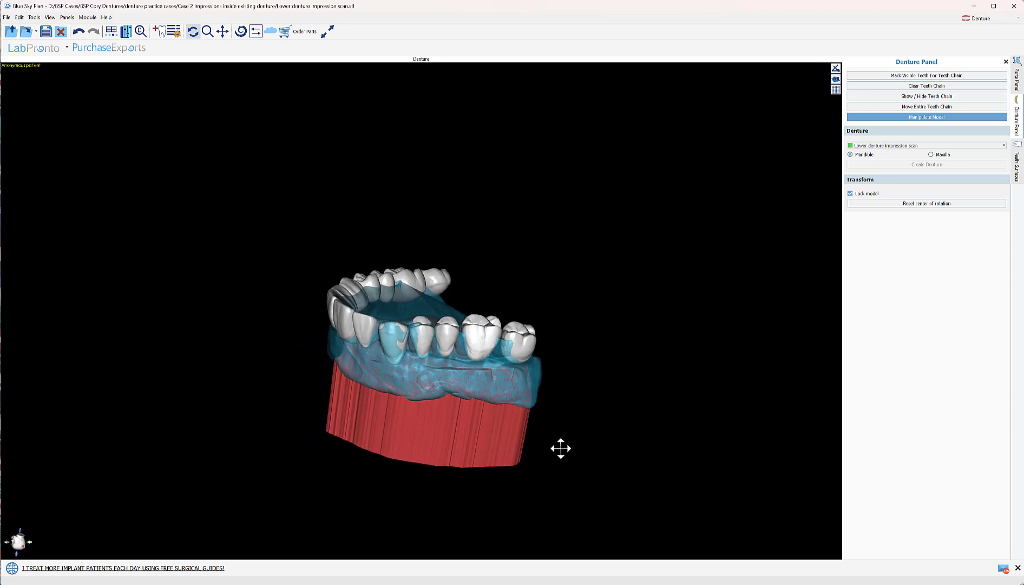
{"action": "left_click", "coordinate": [487, 339]}
{"action": "left_click_drag", "start_coordinate": [487, 344], "coordinate": [478, 347]}
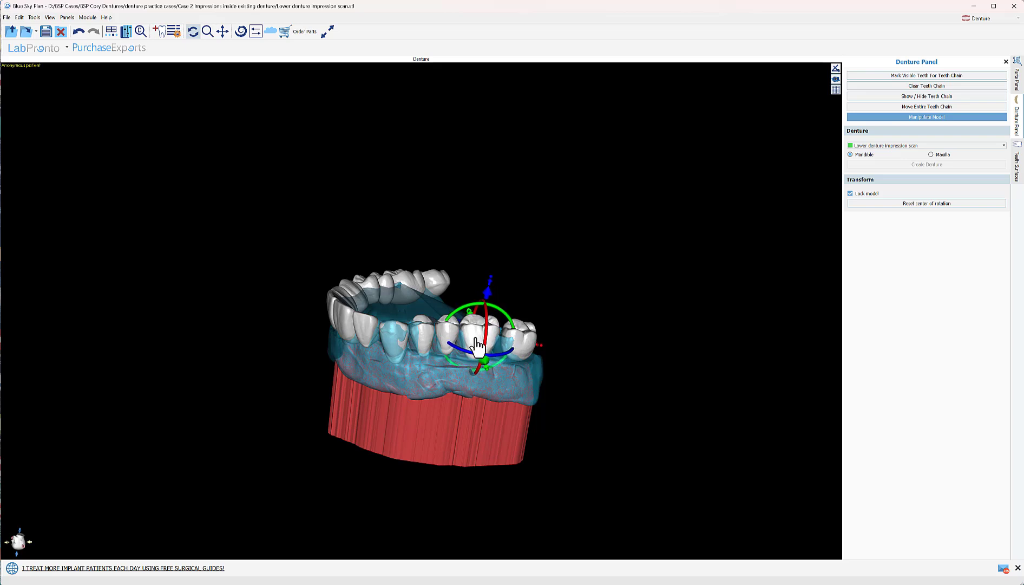
Step: Fine-tune the upper right first premolar's cheek-side position against the denture, undoing the unwanted trial moves
{"action": "left_click", "coordinate": [424, 331]}
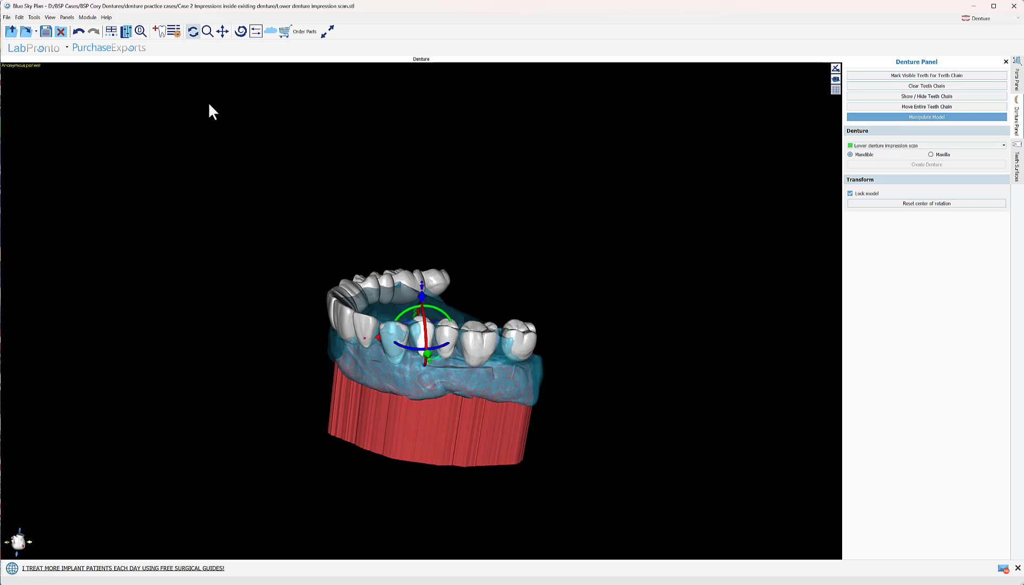
{"action": "left_click", "coordinate": [79, 31]}
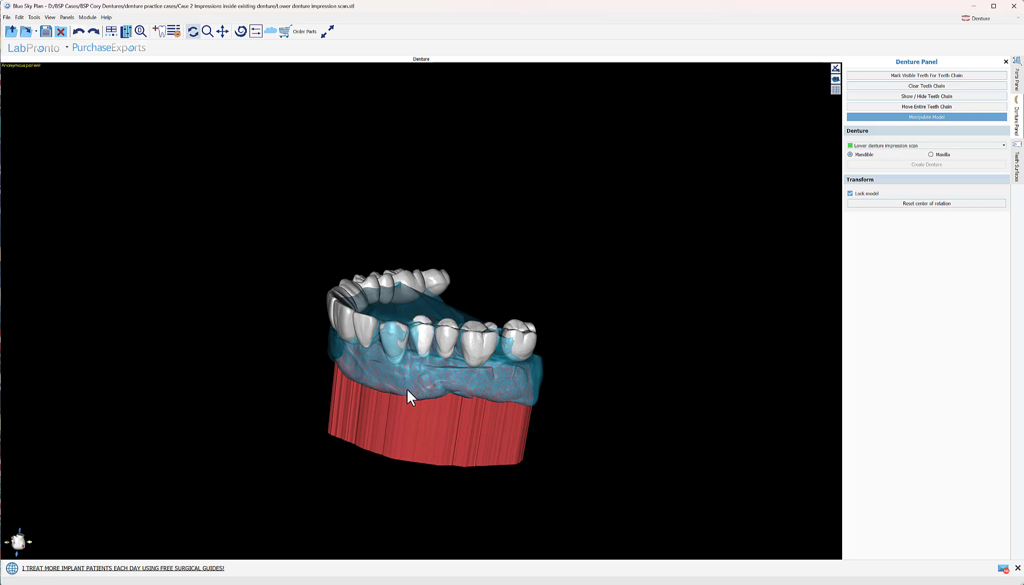
{"action": "left_click_drag", "start_coordinate": [407, 387], "coordinate": [354, 341]}
{"action": "left_click", "coordinate": [392, 341]}
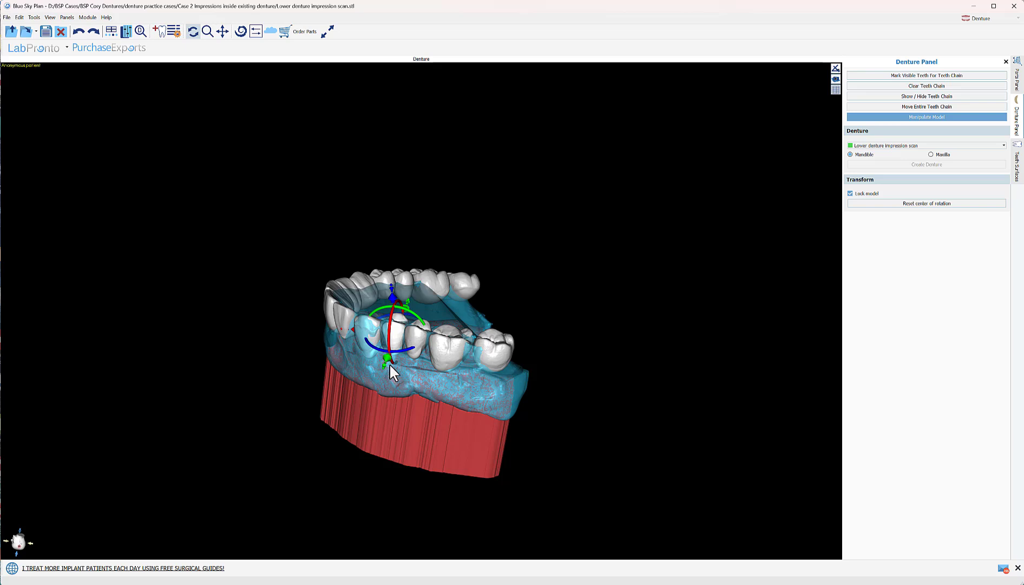
{"action": "left_click_drag", "start_coordinate": [401, 409], "coordinate": [342, 374]}
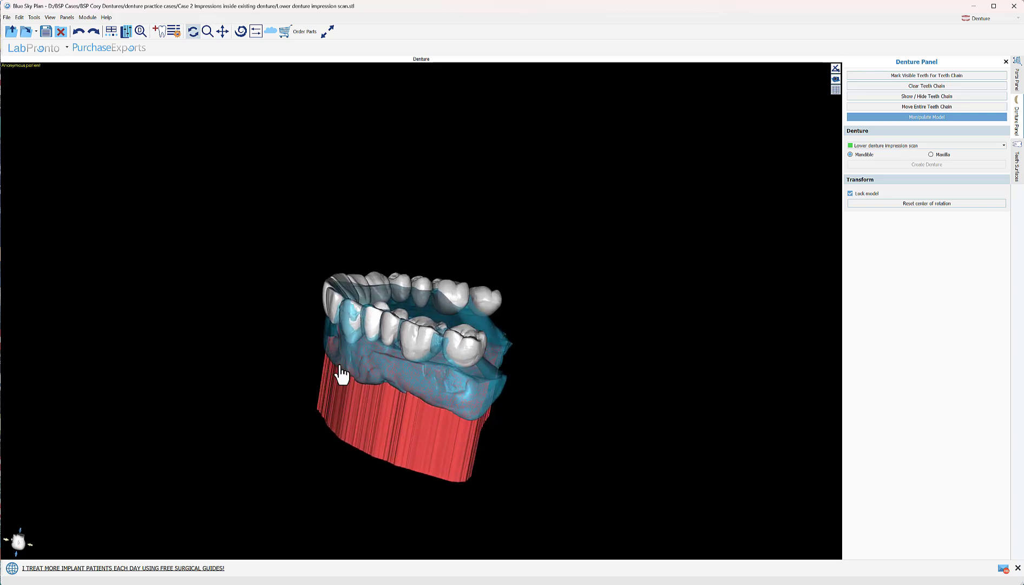
{"action": "left_click", "coordinate": [375, 328]}
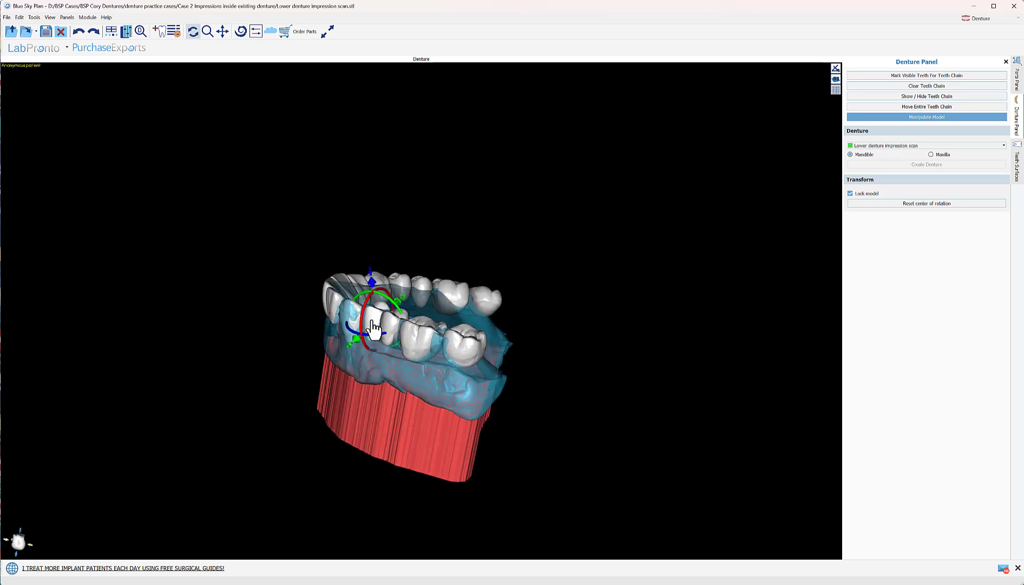
{"action": "left_click", "coordinate": [348, 342]}
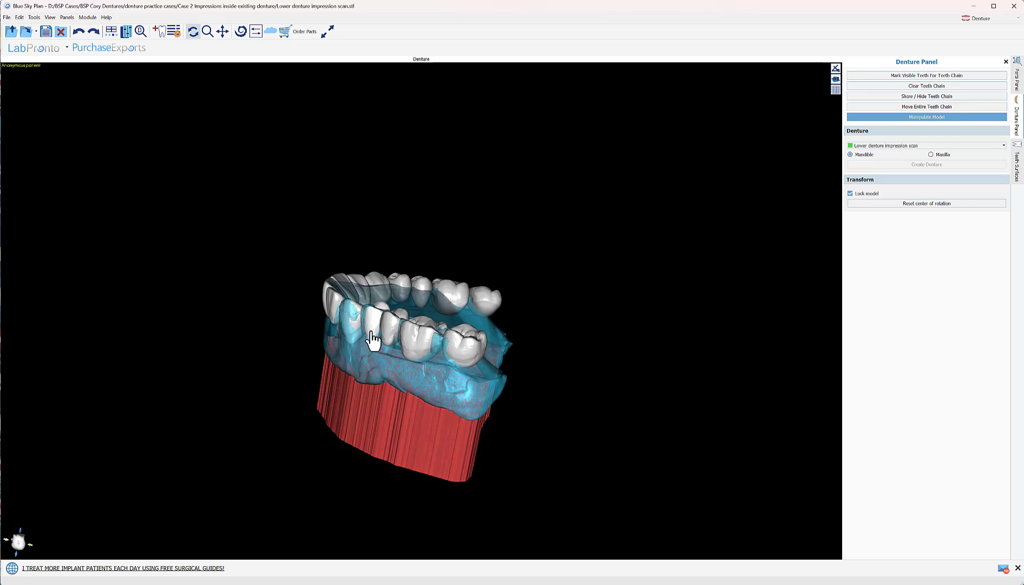
{"action": "left_click", "coordinate": [374, 339]}
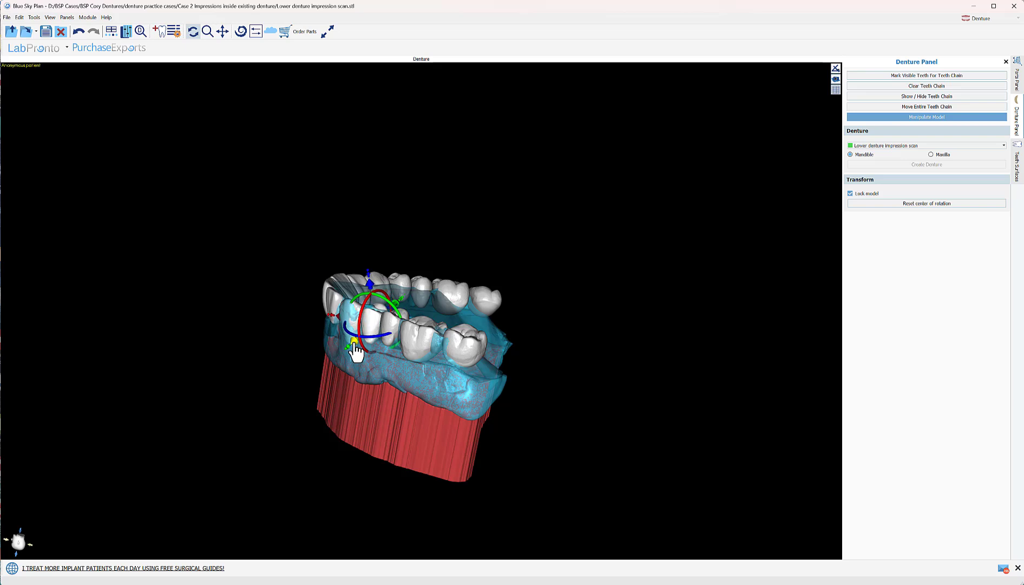
{"action": "left_click", "coordinate": [78, 31]}
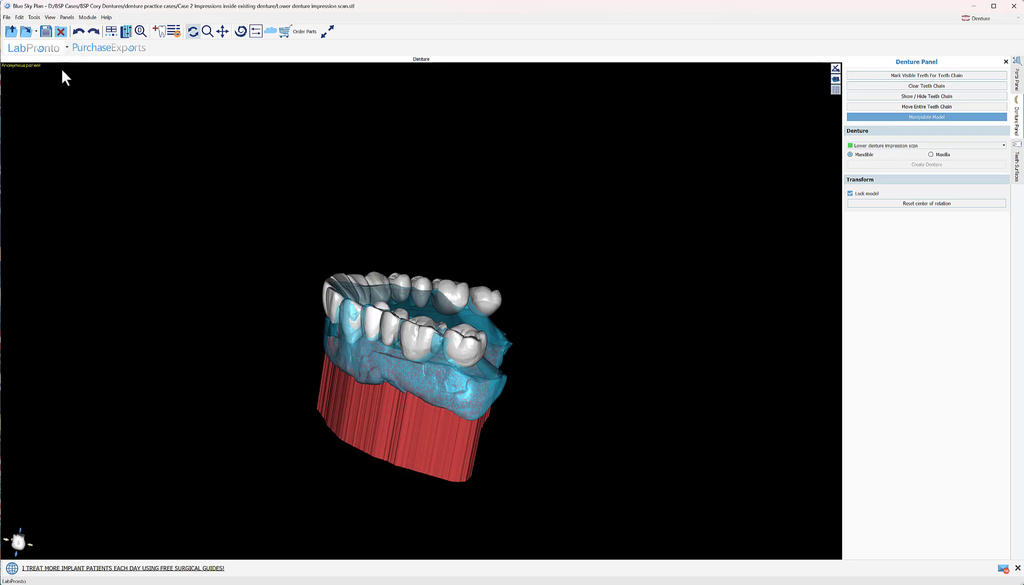
Step: Check the teeth against the denture from the front and hide the upper denture scan
{"action": "left_click_drag", "start_coordinate": [373, 339], "coordinate": [255, 260]}
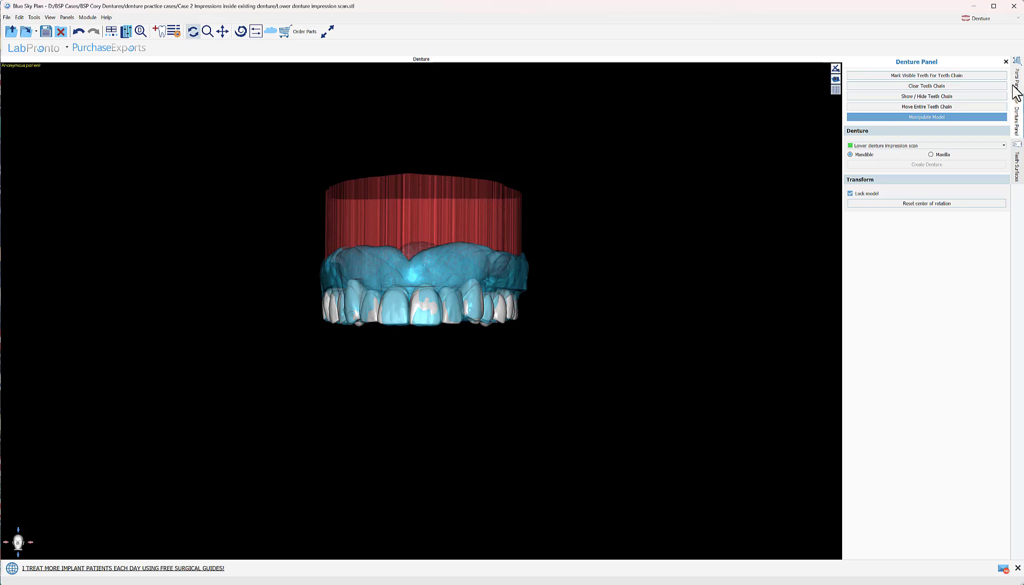
{"action": "left_click", "coordinate": [1017, 162]}
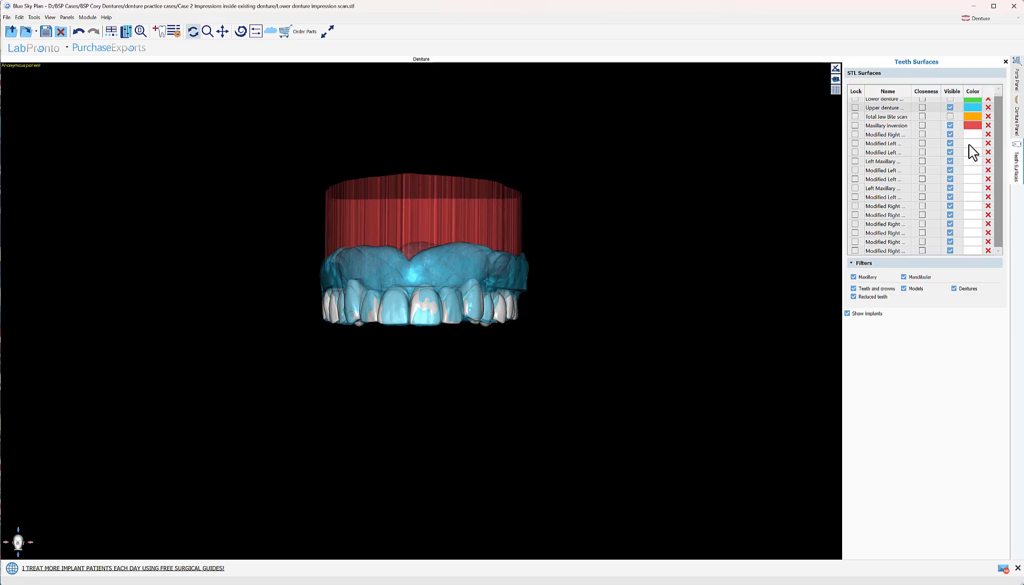
{"action": "left_click", "coordinate": [950, 107]}
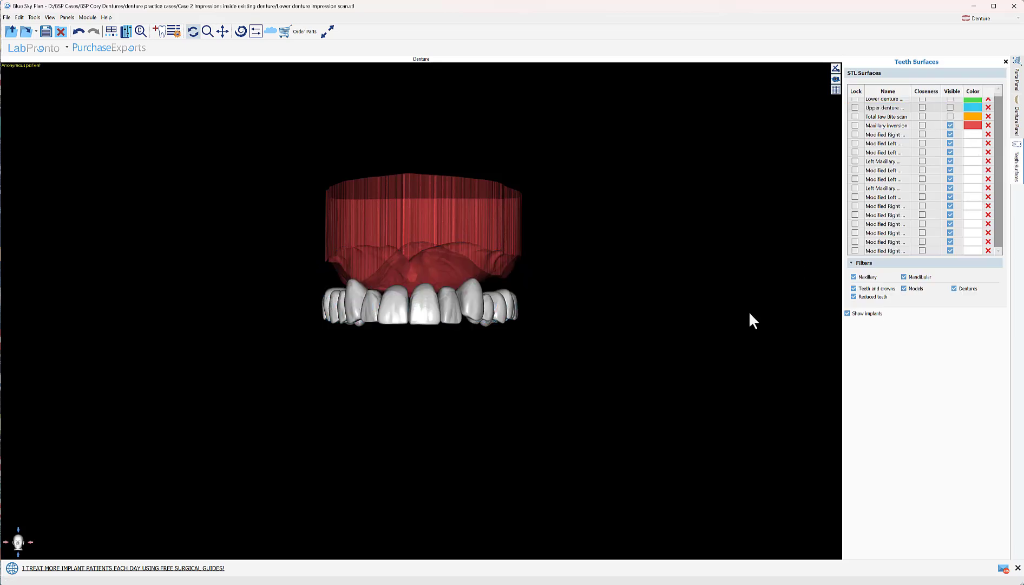
{"action": "left_click_drag", "start_coordinate": [431, 508], "coordinate": [446, 464]}
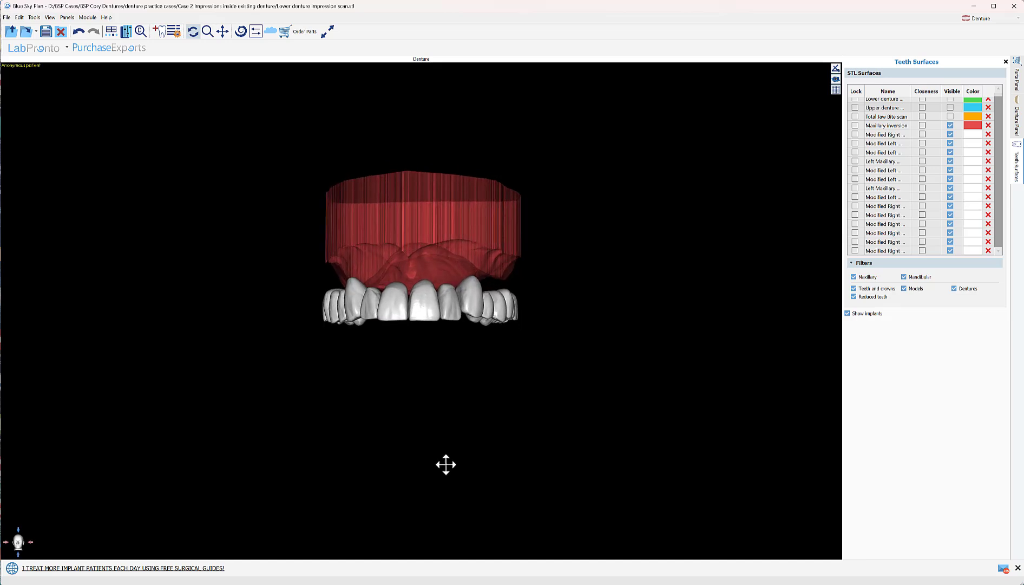
Step: Turn off transparency for the Maxillary inversion model and inspect the tooth setup from the front and the chewing side
{"action": "right_click", "coordinate": [439, 220]}
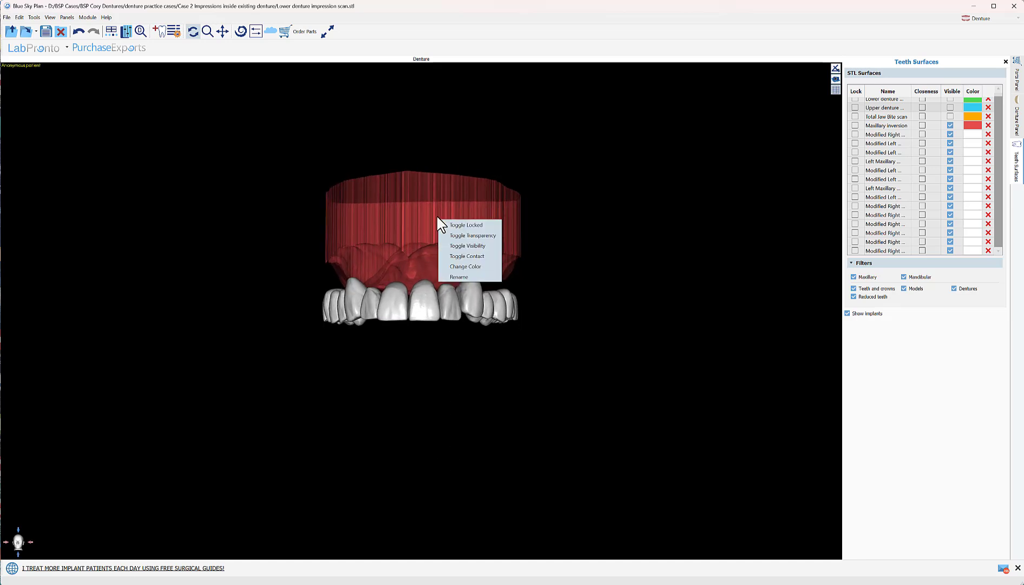
{"action": "left_click", "coordinate": [466, 235]}
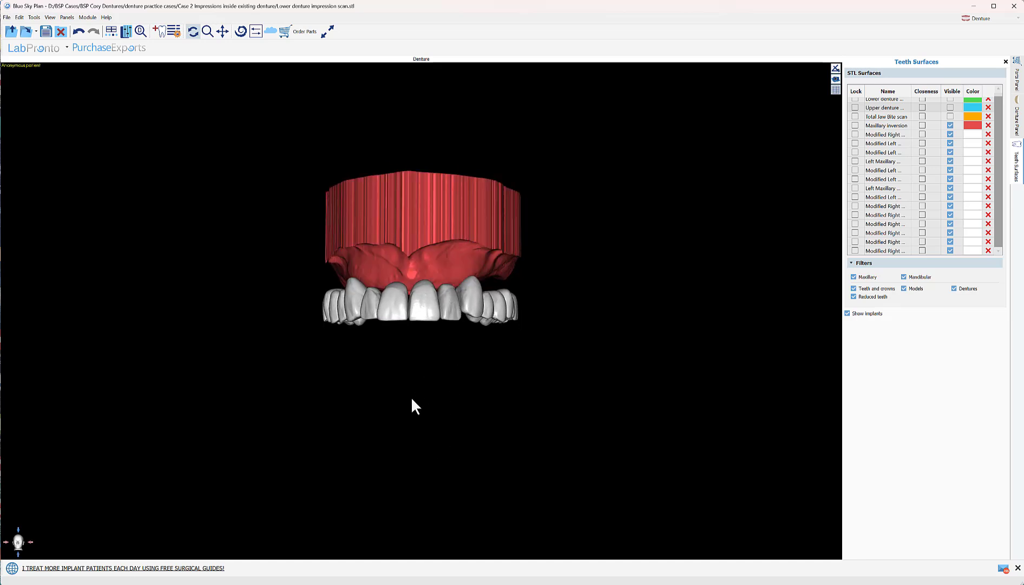
{"action": "left_click_drag", "start_coordinate": [412, 406], "coordinate": [414, 188]}
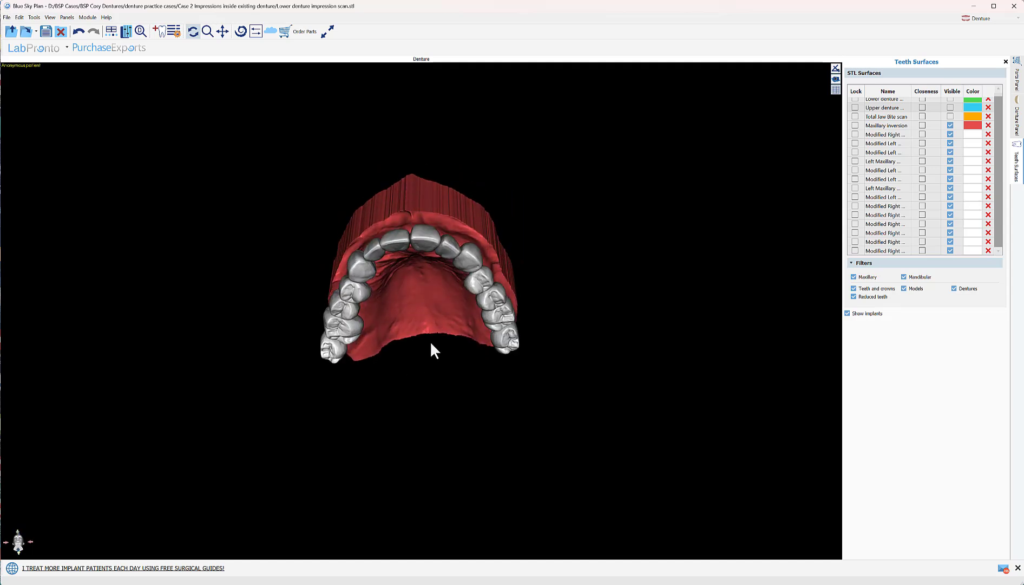
{"action": "left_click_drag", "start_coordinate": [431, 344], "coordinate": [427, 309]}
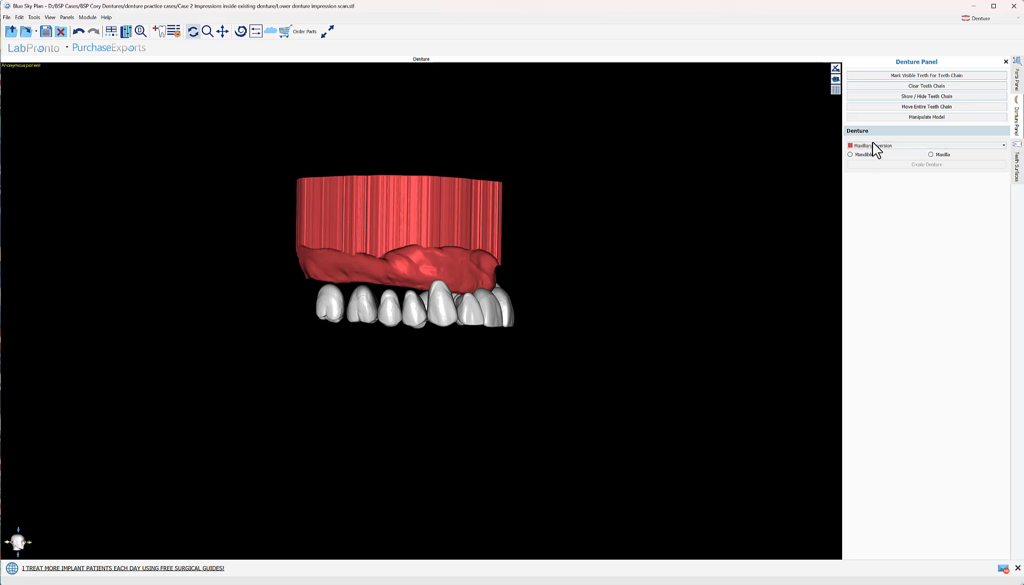
Step: Start a maxilla denture on the Maxillary inversion model and define the posterior palatal seal across the back of the palate
{"action": "left_click", "coordinate": [931, 155]}
{"action": "left_click", "coordinate": [921, 165]}
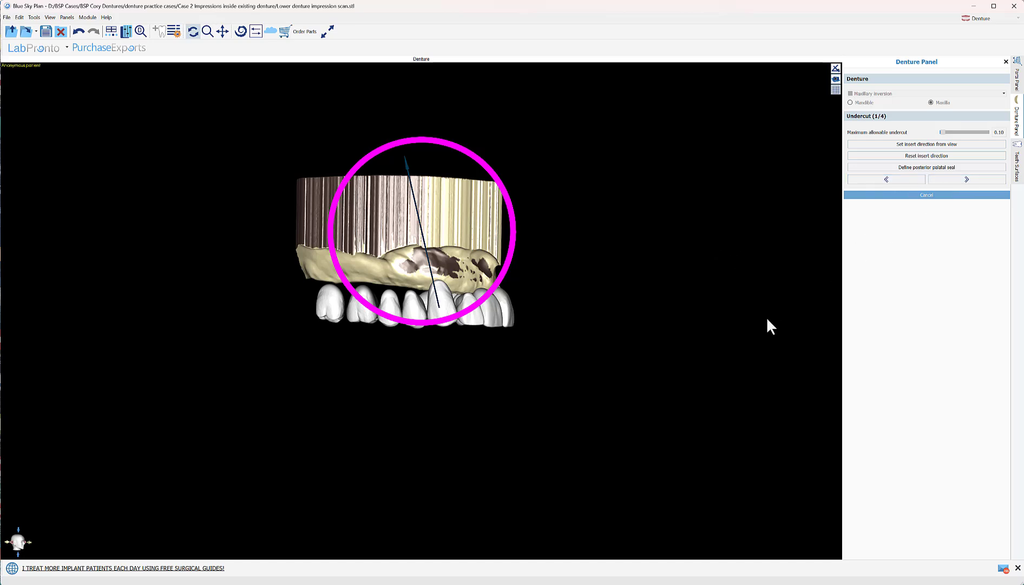
{"action": "left_click_drag", "start_coordinate": [767, 319], "coordinate": [568, 249]}
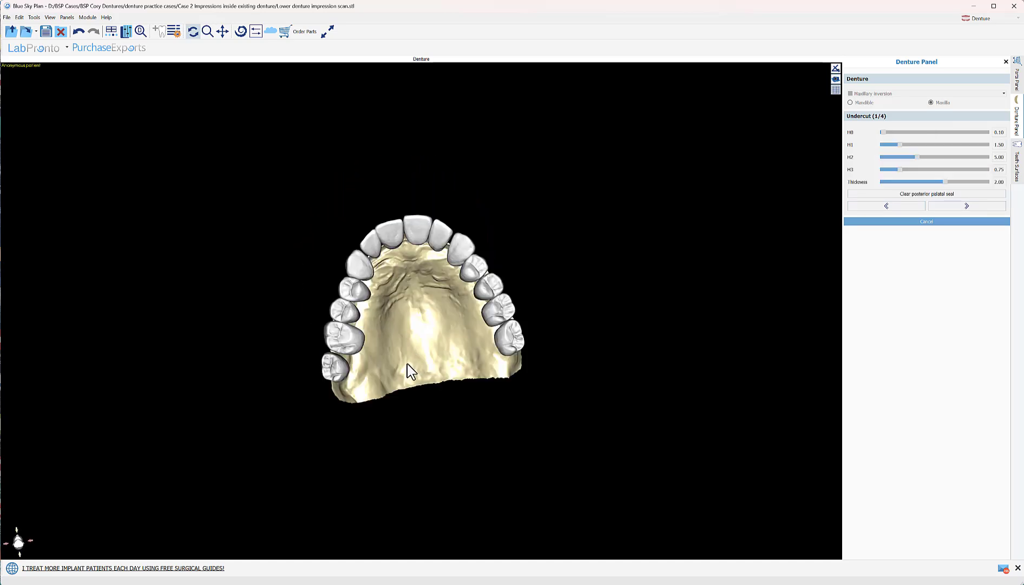
{"action": "left_click", "coordinate": [394, 363]}
{"action": "left_click", "coordinate": [470, 347]}
{"action": "left_click", "coordinate": [917, 156]}
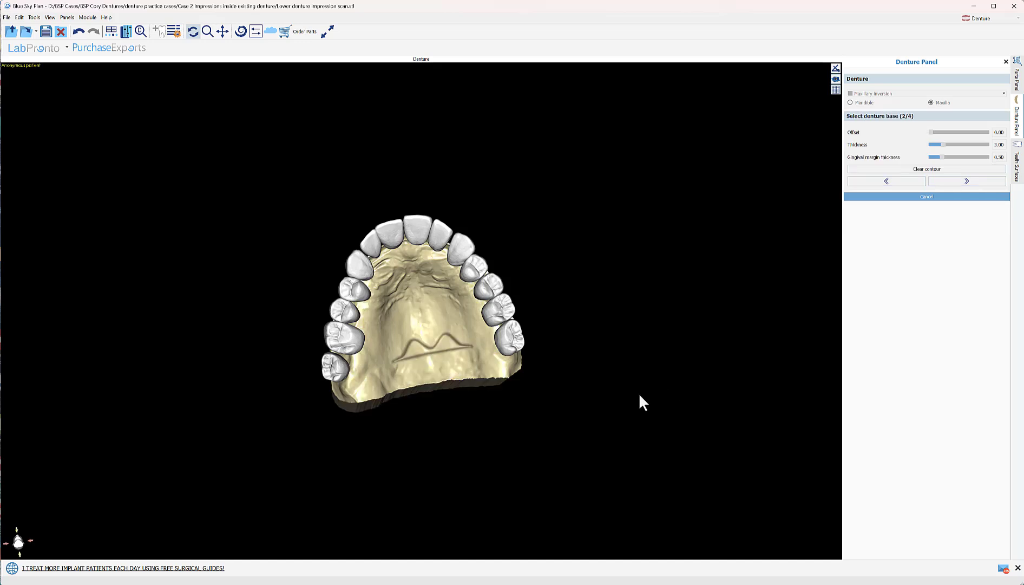
Step: Outline the rear edge of the denture base from one side of the arch to the other, just behind the palatal seal
{"action": "left_click", "coordinate": [514, 367]}
{"action": "left_click", "coordinate": [479, 368]}
{"action": "left_click_drag", "start_coordinate": [476, 373], "coordinate": [497, 370]}
{"action": "left_click", "coordinate": [497, 369]}
{"action": "left_click", "coordinate": [469, 372]}
{"action": "left_click", "coordinate": [446, 377]}
{"action": "left_click", "coordinate": [390, 388]}
{"action": "left_click", "coordinate": [361, 396]}
{"action": "left_click", "coordinate": [346, 396]}
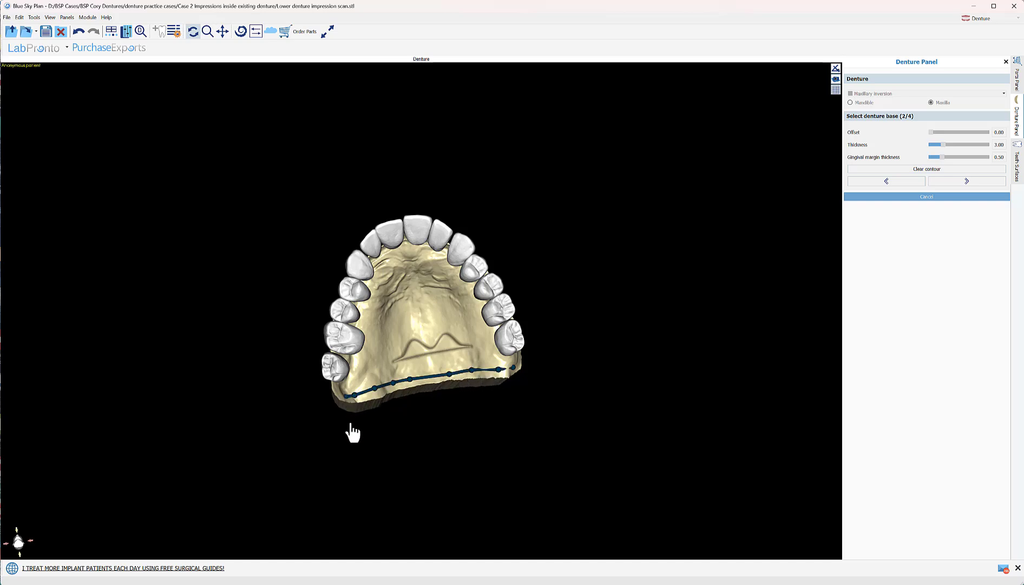
Step: Continue the denture base contour around the back corner and along the outer border above the front teeth
{"action": "left_click_drag", "start_coordinate": [350, 423], "coordinate": [405, 427]}
{"action": "left_click", "coordinate": [381, 423]}
{"action": "left_click", "coordinate": [362, 368]}
{"action": "left_click_drag", "start_coordinate": [343, 291], "coordinate": [383, 277]}
{"action": "left_click", "coordinate": [397, 240]}
{"action": "left_click", "coordinate": [437, 234]}
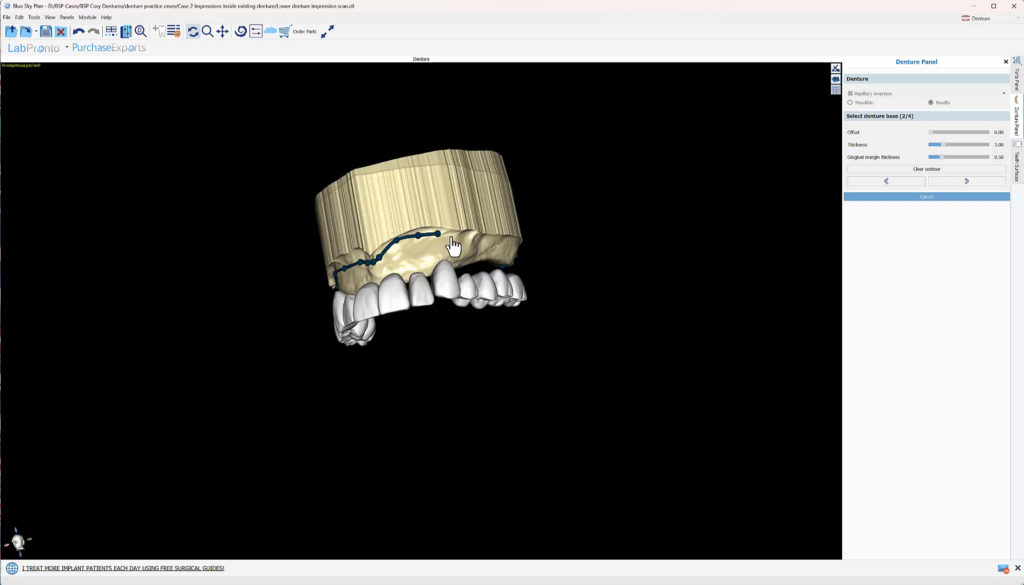
Step: Complete and close the denture base contour around the remaining outer border and generate the gingiva
{"action": "left_click", "coordinate": [456, 236]}
{"action": "left_click", "coordinate": [469, 237]}
{"action": "left_click", "coordinate": [479, 238]}
{"action": "left_click", "coordinate": [491, 245]}
{"action": "left_click", "coordinate": [509, 248]}
{"action": "mouse_move", "coordinate": [514, 250]}
{"action": "left_mouse_down"}
{"action": "mouse_move", "coordinate": [425, 200]}
{"action": "mouse_move", "coordinate": [452, 213]}
{"action": "mouse_move", "coordinate": [433, 213]}
{"action": "left_mouse_up"}
{"action": "left_click", "coordinate": [420, 196]}
{"action": "left_click", "coordinate": [433, 210]}
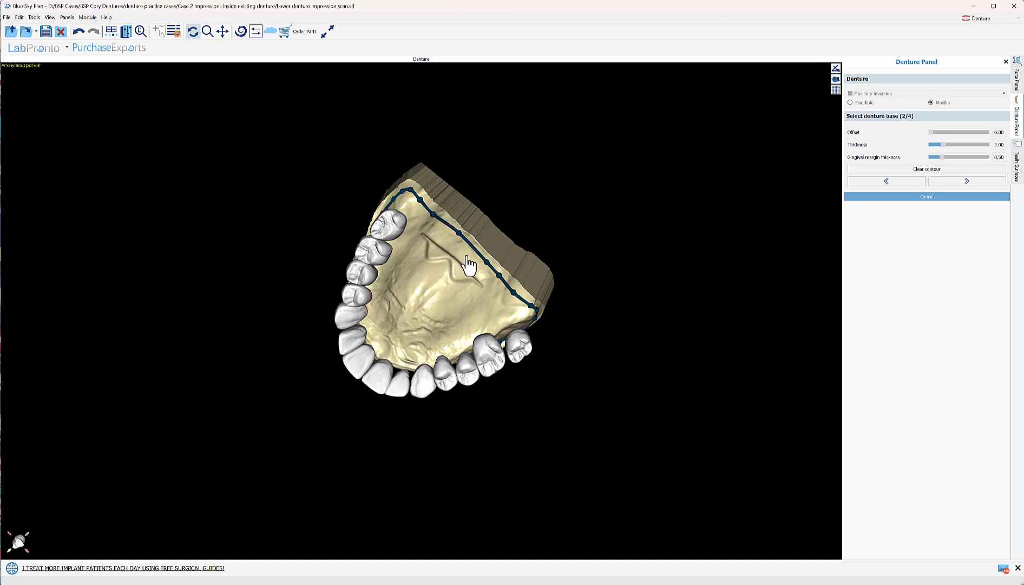
{"action": "left_click_drag", "start_coordinate": [503, 260], "coordinate": [634, 299]}
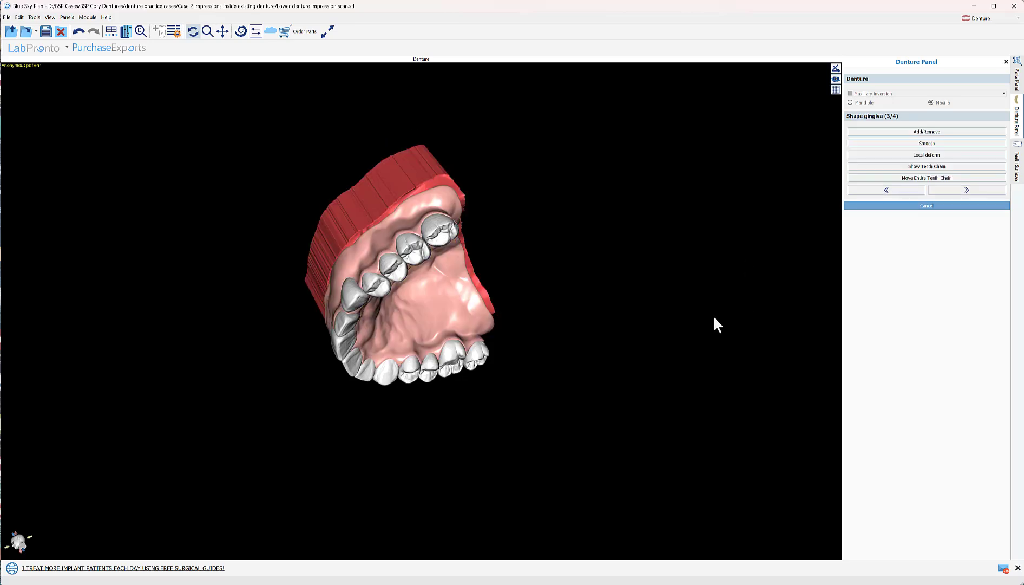
Step: Set up the Add/Remove gingiva brush with tool size 6.50 and tool strength 5.00
{"action": "left_click_drag", "start_coordinate": [734, 323], "coordinate": [585, 441]}
{"action": "left_click_drag", "start_coordinate": [373, 406], "coordinate": [649, 328]}
{"action": "left_click_drag", "start_coordinate": [410, 367], "coordinate": [464, 322]}
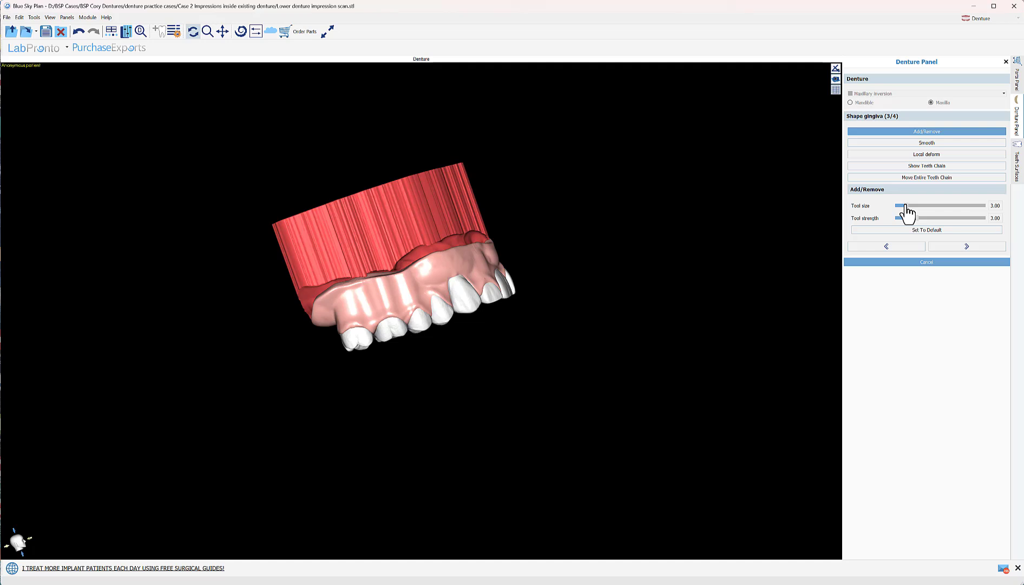
{"action": "left_click_drag", "start_coordinate": [907, 206], "coordinate": [915, 206]}
{"action": "left_click_drag", "start_coordinate": [917, 218], "coordinate": [936, 218]}
Step: Finish the gingiva shaping and generate the denture with tooth reduction coping and connected teeth as a single STL file
{"action": "mouse_move", "coordinate": [606, 296]}
{"action": "left_mouse_down"}
{"action": "mouse_move", "coordinate": [531, 320]}
{"action": "mouse_move", "coordinate": [428, 314]}
{"action": "mouse_move", "coordinate": [444, 309]}
{"action": "left_mouse_up"}
{"action": "mouse_move", "coordinate": [521, 344]}
{"action": "left_mouse_down"}
{"action": "mouse_move", "coordinate": [414, 418]}
{"action": "mouse_move", "coordinate": [398, 394]}
{"action": "left_mouse_up"}
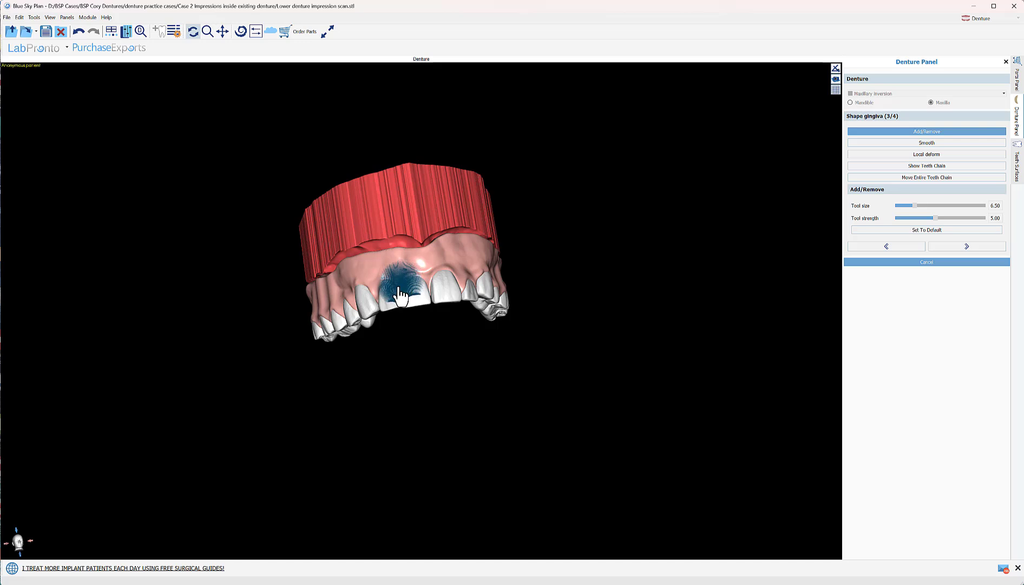
{"action": "left_click_drag", "start_coordinate": [647, 267], "coordinate": [602, 300]}
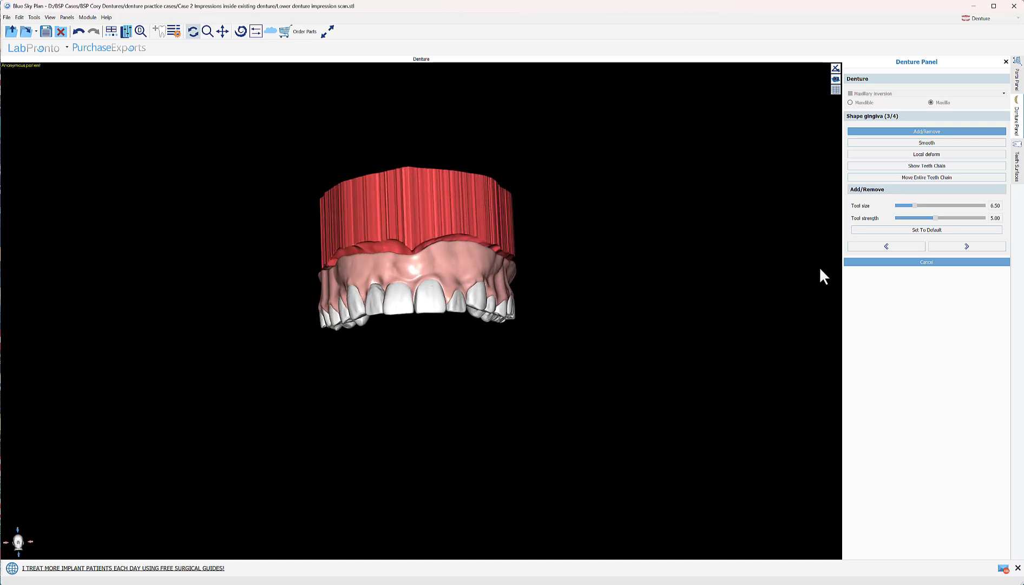
{"action": "left_click", "coordinate": [950, 248]}
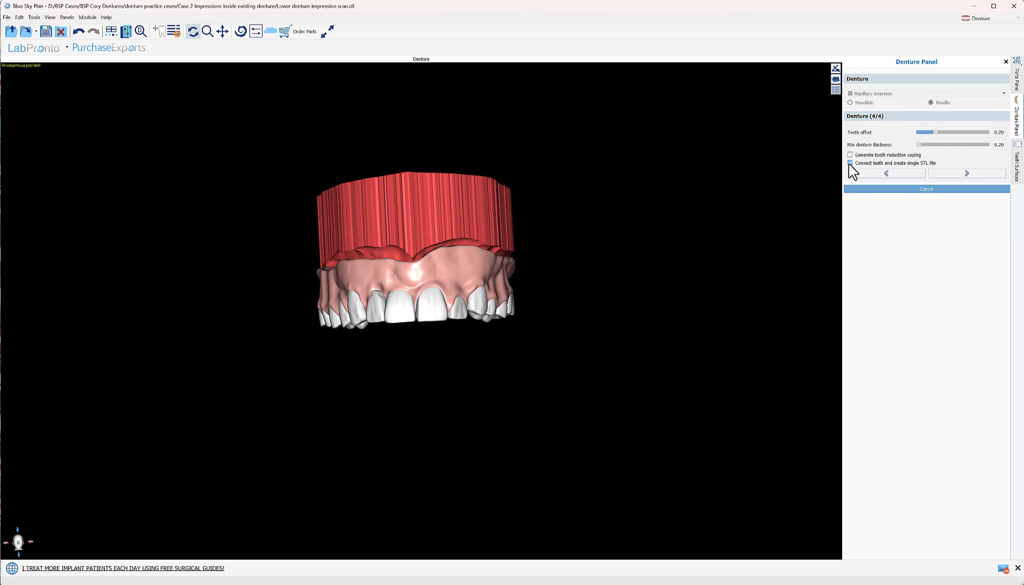
{"action": "left_click", "coordinate": [850, 155]}
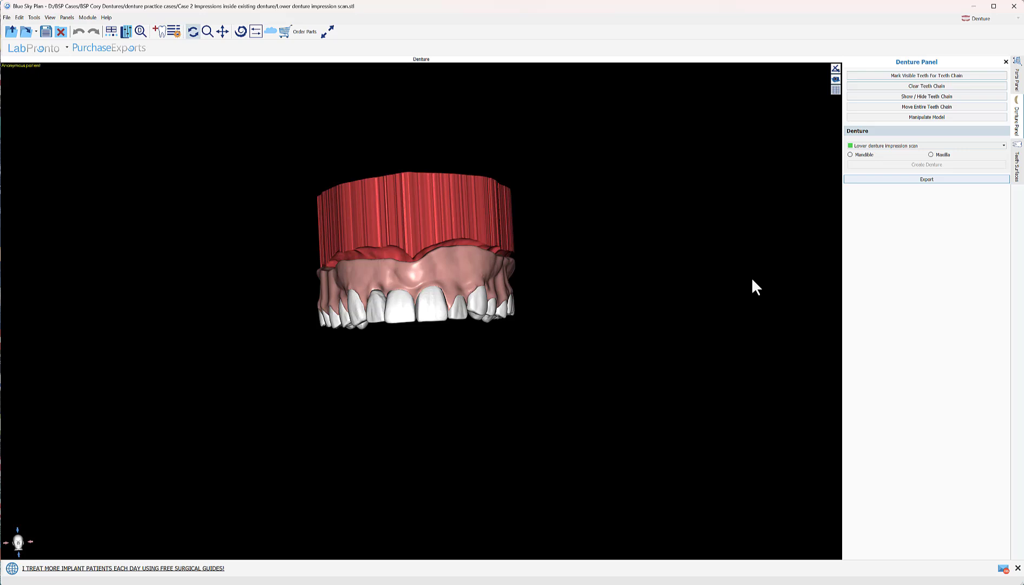
Step: Export Denture - Fin and Connected Teeth as High quality STL, leaving out Denture - Cop and Maxillary inversion
{"action": "scroll", "coordinate": [751, 382], "scroll_direction": "down", "scroll_amount": 6}
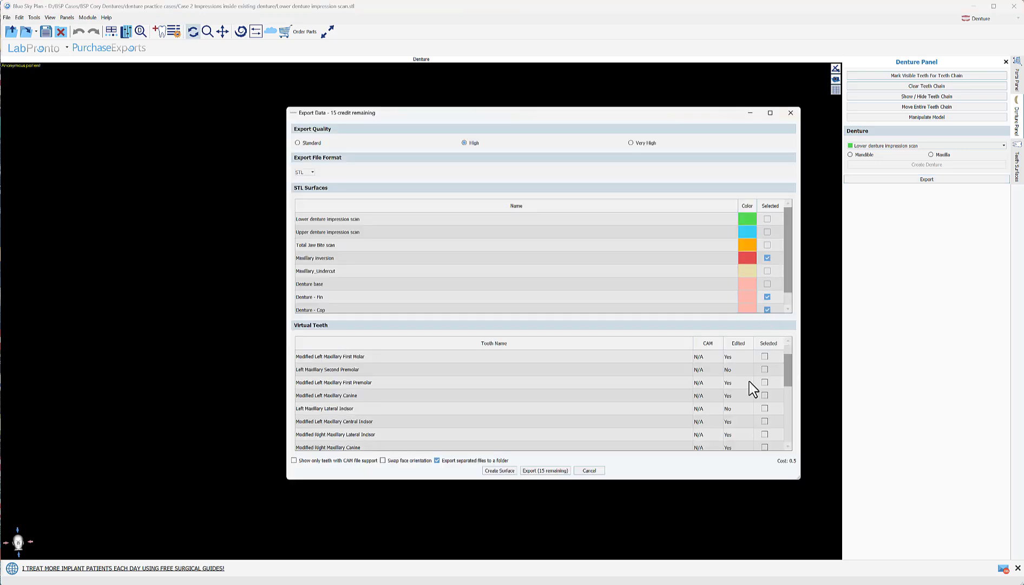
{"action": "scroll", "coordinate": [769, 303], "scroll_direction": "down", "scroll_amount": 1}
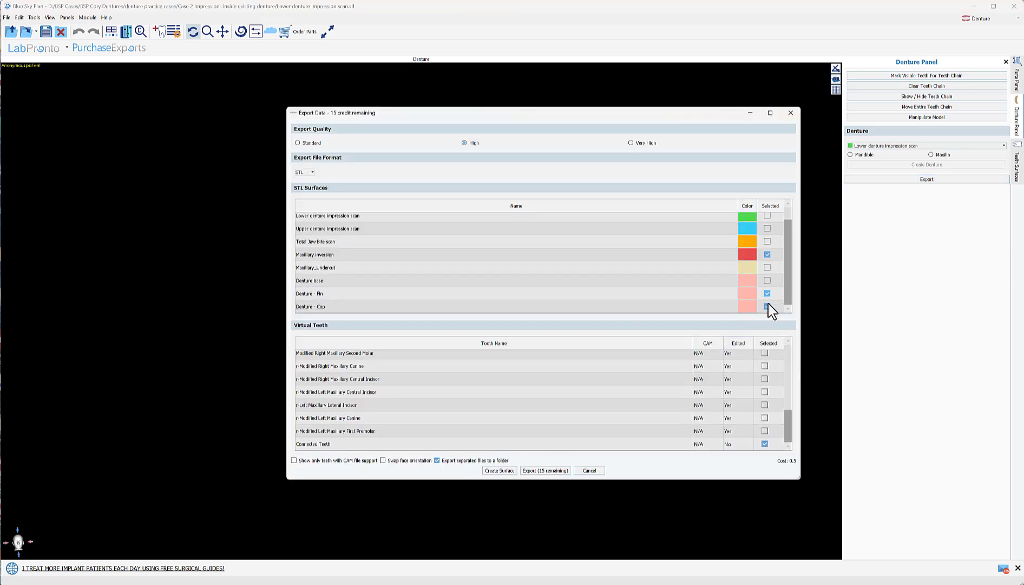
{"action": "left_click", "coordinate": [768, 304]}
{"action": "left_click", "coordinate": [768, 255]}
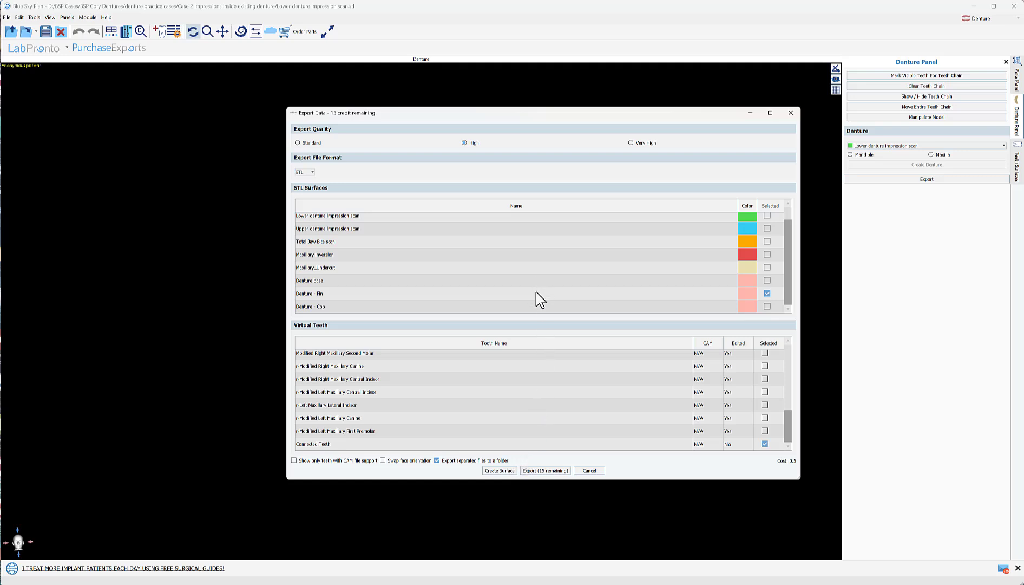
{"action": "left_click", "coordinate": [543, 471]}
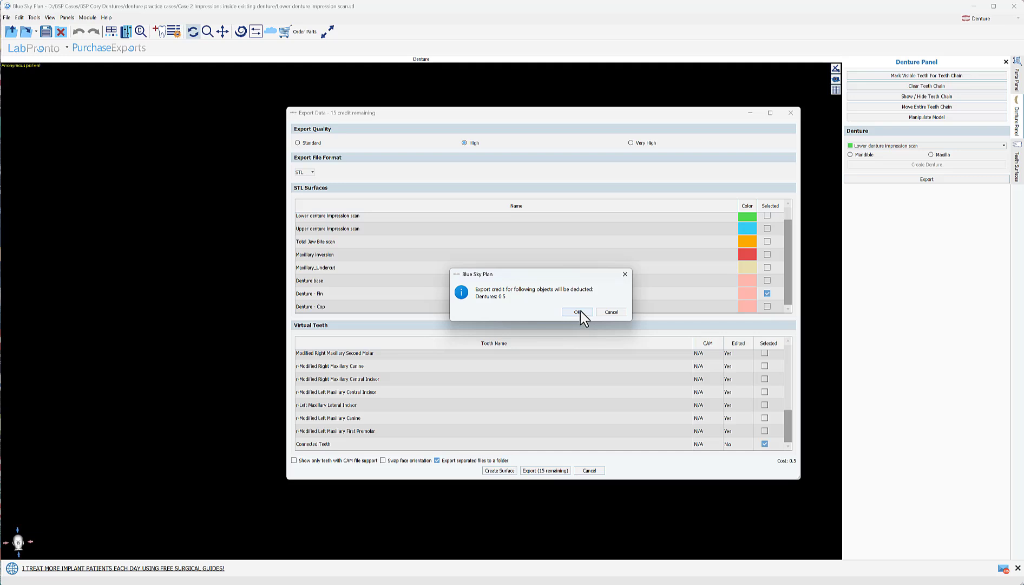
{"action": "left_click", "coordinate": [579, 312]}
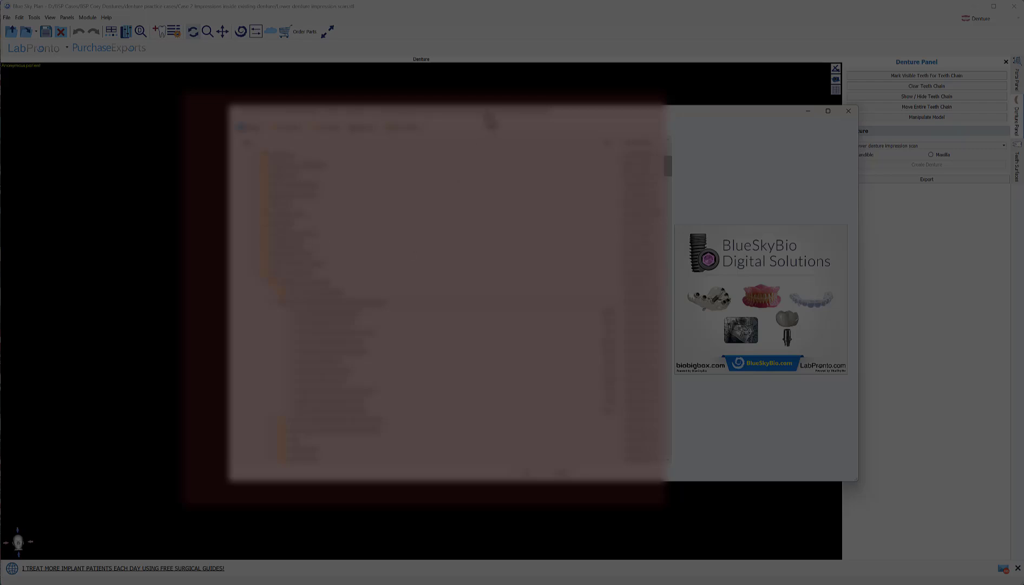
{"action": "left_click_drag", "start_coordinate": [490, 120], "coordinate": [460, 119]}
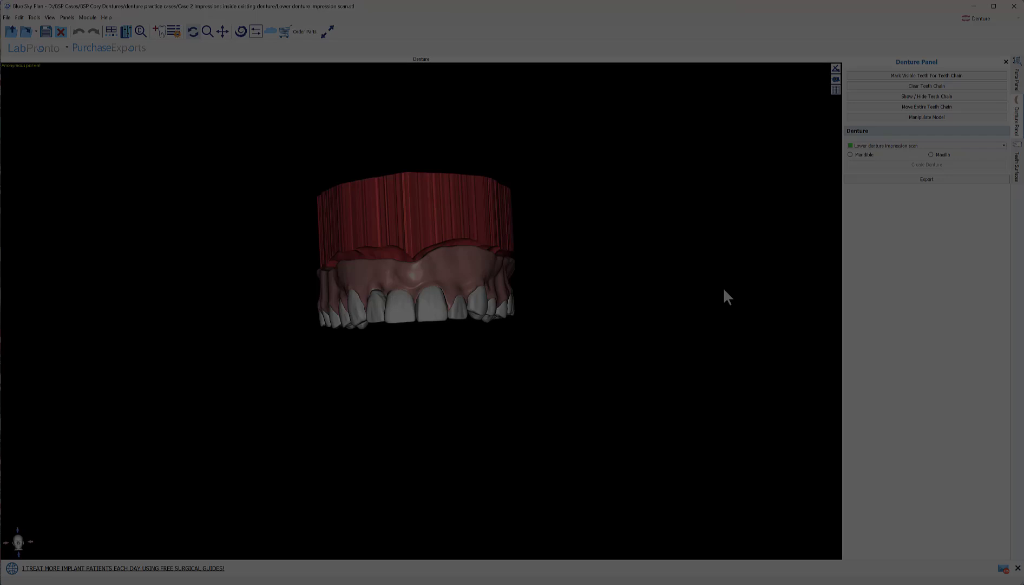
{"action": "left_click_drag", "start_coordinate": [724, 290], "coordinate": [713, 306]}
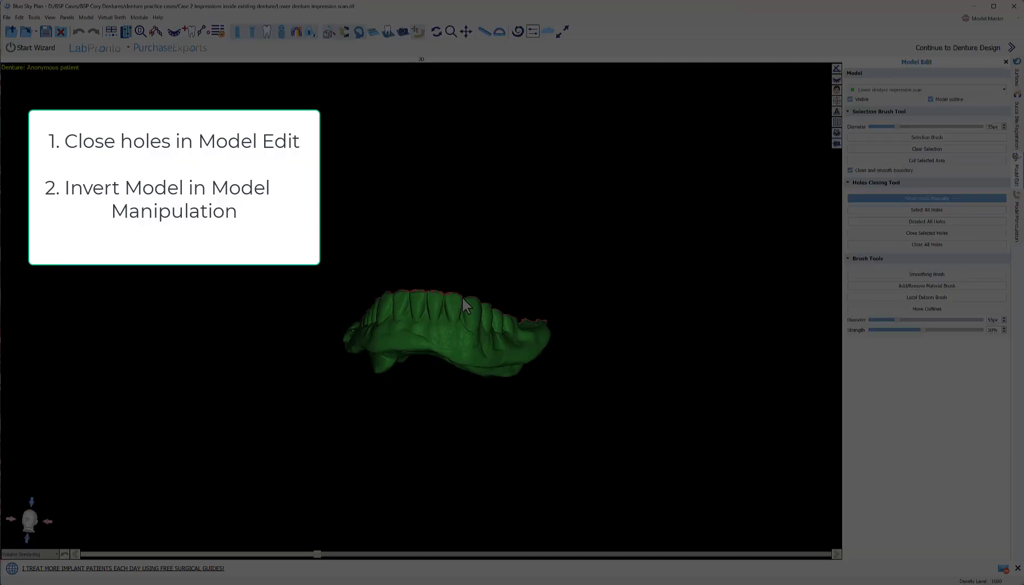
Step: Close the open hole in the lower denture impression scan and check both sides of the model
{"action": "left_click_drag", "start_coordinate": [462, 296], "coordinate": [403, 430]}
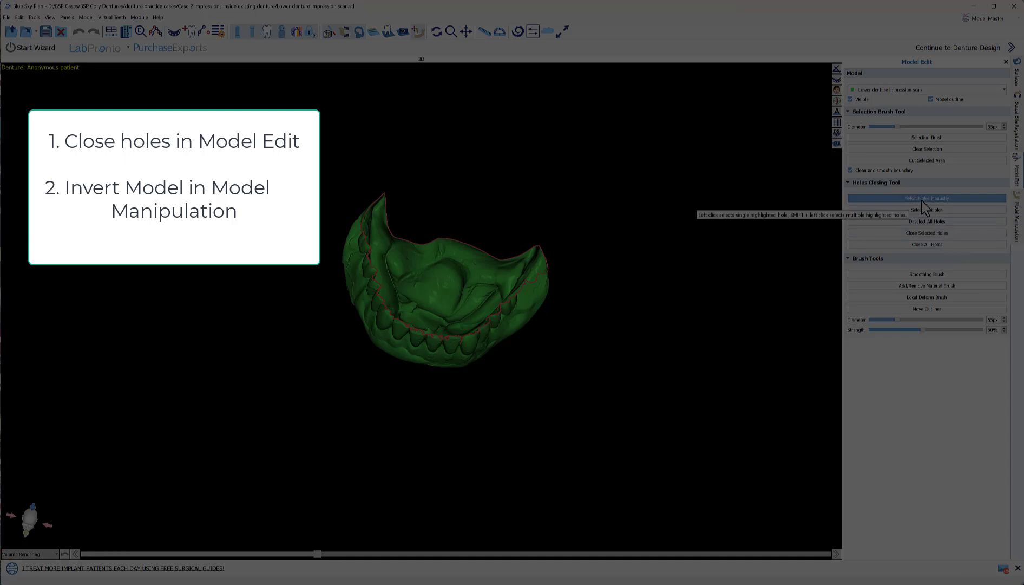
{"action": "left_click", "coordinate": [915, 234]}
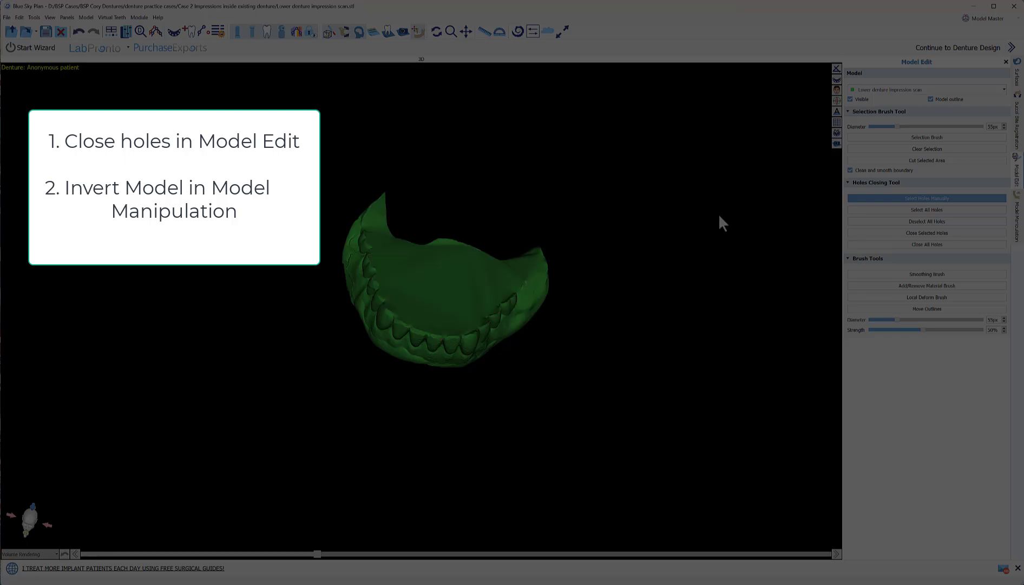
{"action": "left_click_drag", "start_coordinate": [390, 462], "coordinate": [484, 226]}
{"action": "left_click_drag", "start_coordinate": [460, 381], "coordinate": [487, 101]}
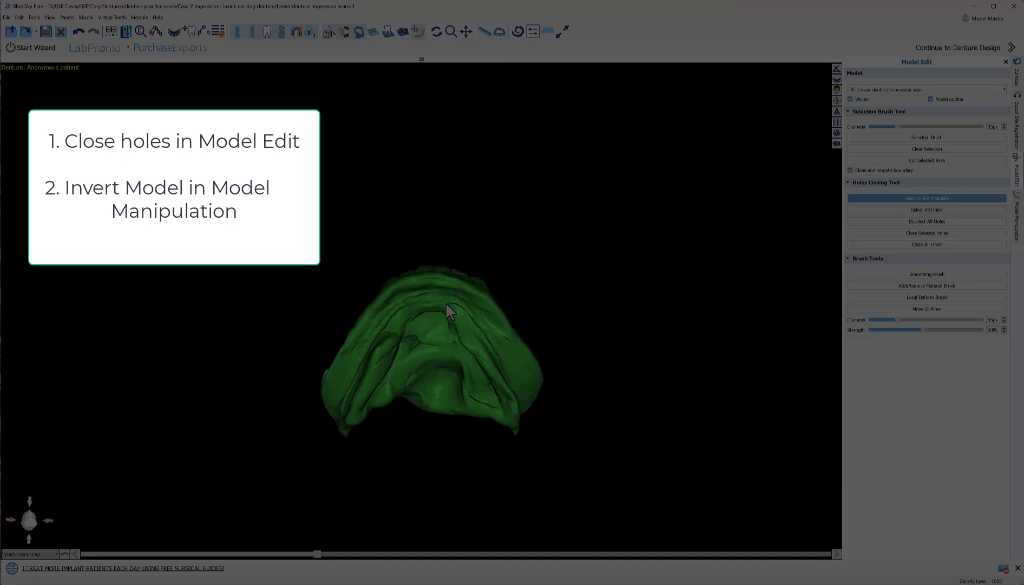
Step: Mark a closed limiting curve along the outer and inner borders of the lower denture impression for model reversal
{"action": "mouse_move", "coordinate": [446, 304]}
{"action": "left_mouse_down"}
{"action": "mouse_move", "coordinate": [441, 272]}
{"action": "mouse_move", "coordinate": [478, 243]}
{"action": "left_mouse_up"}
{"action": "left_click", "coordinate": [1017, 222]}
{"action": "left_click", "coordinate": [903, 240]}
{"action": "left_click", "coordinate": [407, 274]}
{"action": "left_click", "coordinate": [474, 278]}
{"action": "left_click", "coordinate": [545, 378]}
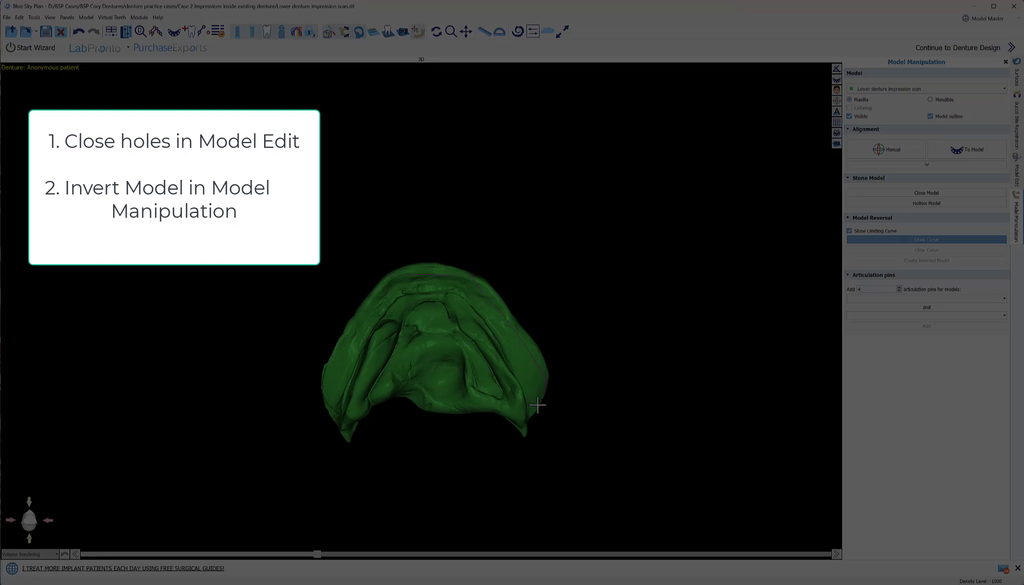
{"action": "left_click", "coordinate": [526, 415]}
{"action": "left_click", "coordinate": [444, 301]}
{"action": "left_click", "coordinate": [390, 319]}
{"action": "left_click", "coordinate": [350, 421]}
{"action": "left_click", "coordinate": [324, 387]}
{"action": "double_click", "coordinate": [406, 275]}
Step: Remove the unwanted curve points along the inner border and create the inverted model of the lower impression
{"action": "left_click_drag", "start_coordinate": [490, 303], "coordinate": [396, 340]}
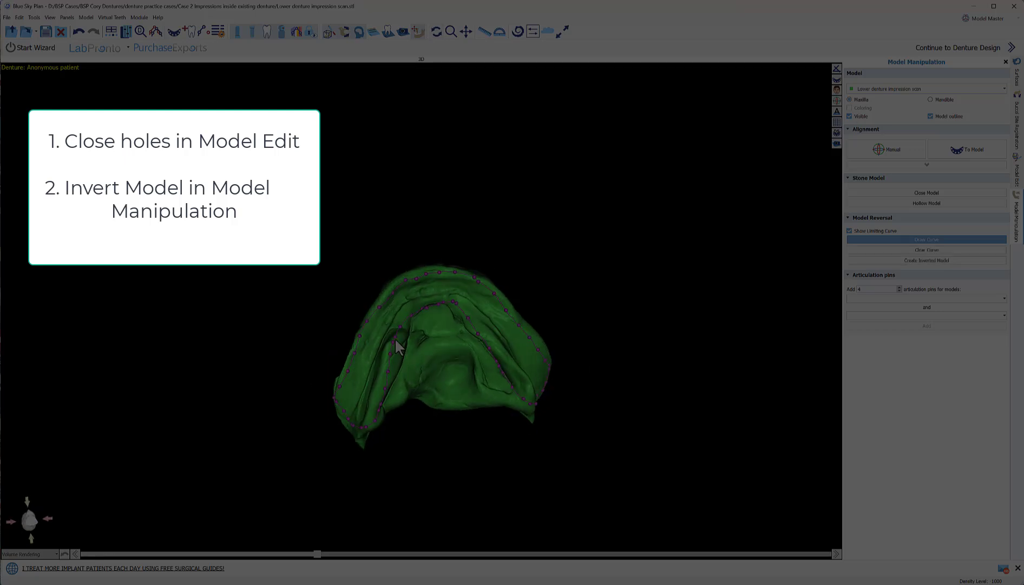
{"action": "right_click", "coordinate": [390, 353]}
{"action": "right_click", "coordinate": [388, 371]}
{"action": "right_click", "coordinate": [385, 389]}
{"action": "left_click_drag", "start_coordinate": [413, 414], "coordinate": [352, 413]}
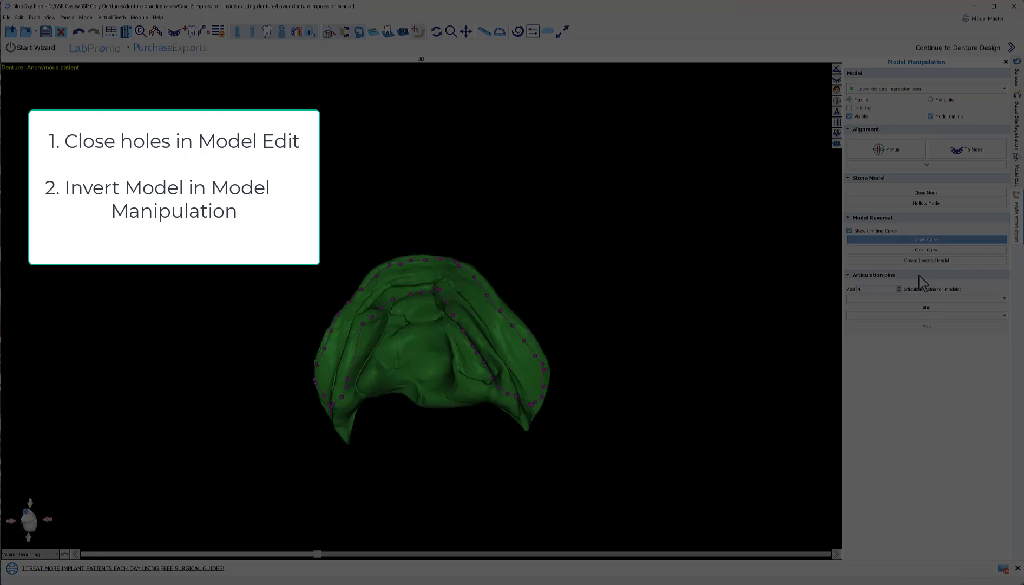
{"action": "left_click", "coordinate": [927, 260]}
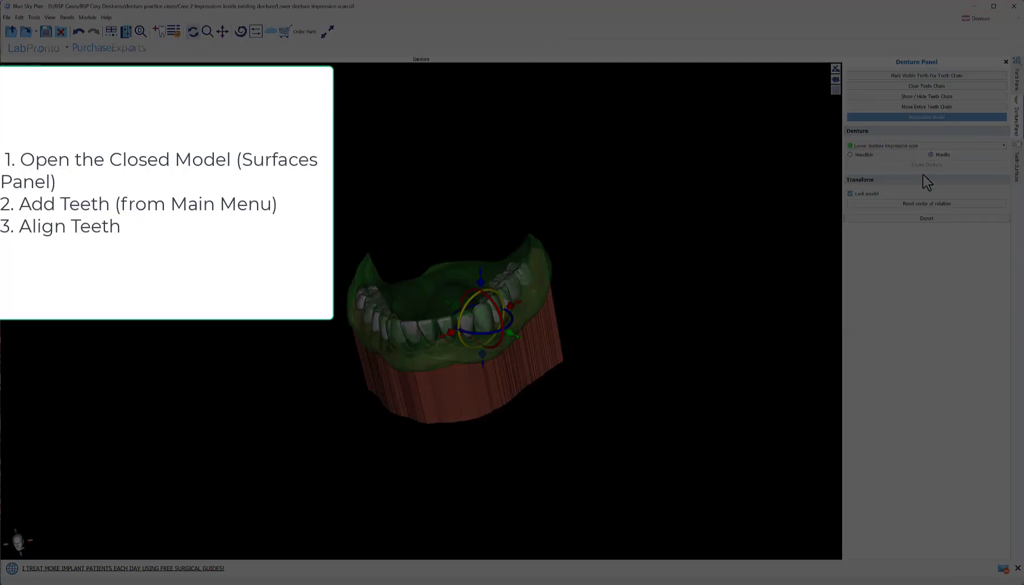
Step: Nudge a lower canine and a nearby incisor into alignment with the lower denture impression scan
{"action": "left_click_drag", "start_coordinate": [474, 385], "coordinate": [472, 381]}
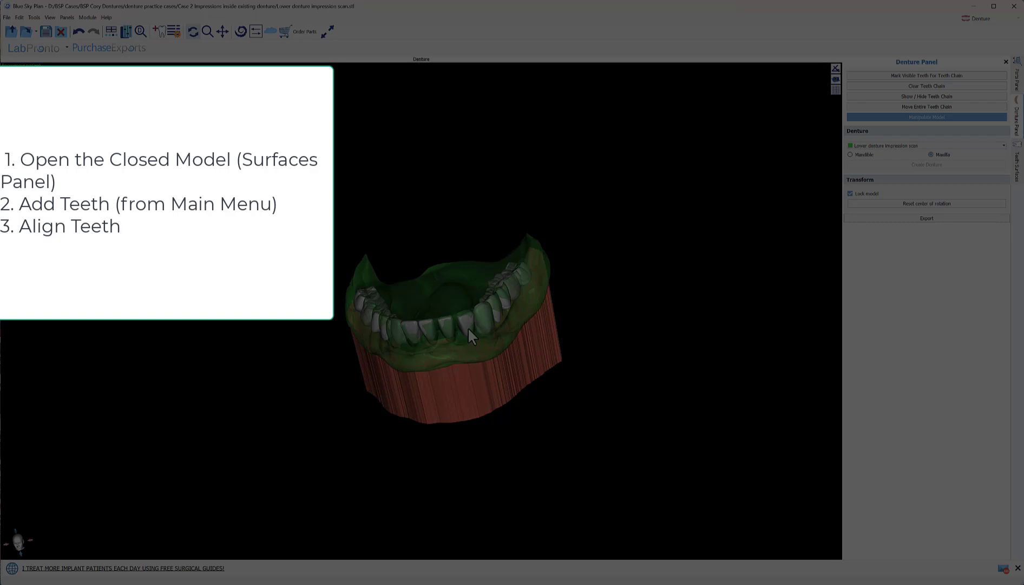
{"action": "left_click", "coordinate": [446, 321]}
{"action": "left_click_drag", "start_coordinate": [490, 318], "coordinate": [492, 318]}
{"action": "left_click_drag", "start_coordinate": [431, 390], "coordinate": [505, 391]}
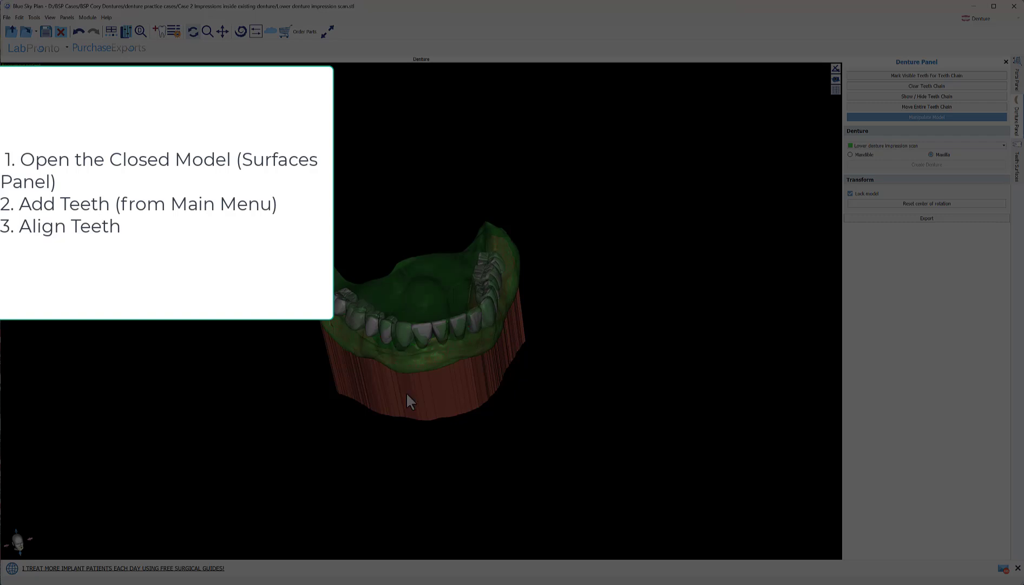
Step: Shift the lower right canine slightly to match the lower denture scan, judging from the chewing side
{"action": "left_click_drag", "start_coordinate": [407, 403], "coordinate": [396, 473]}
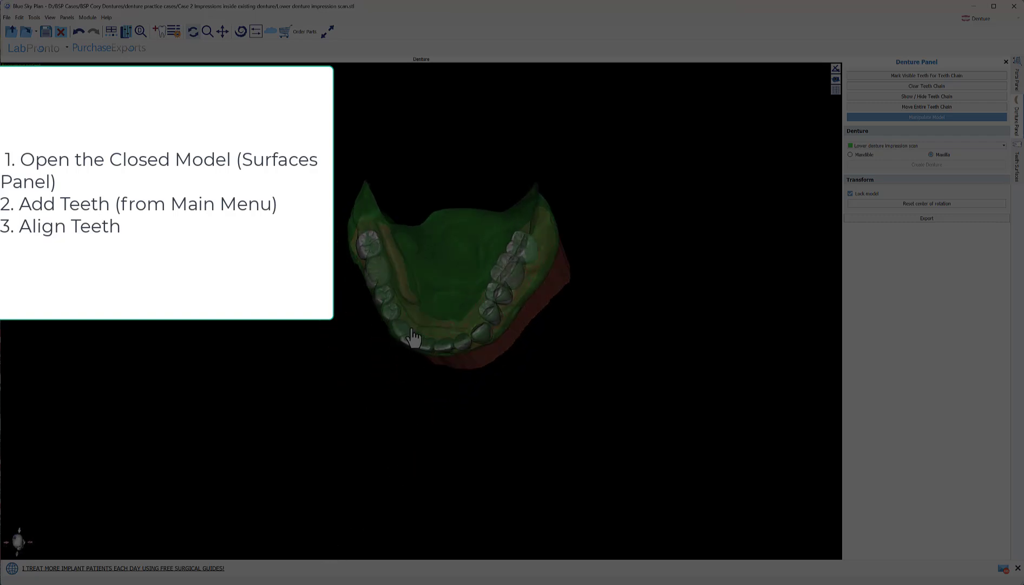
{"action": "left_click", "coordinate": [395, 323]}
{"action": "left_click_drag", "start_coordinate": [364, 355], "coordinate": [362, 355]}
{"action": "left_click_drag", "start_coordinate": [404, 398], "coordinate": [390, 345]}
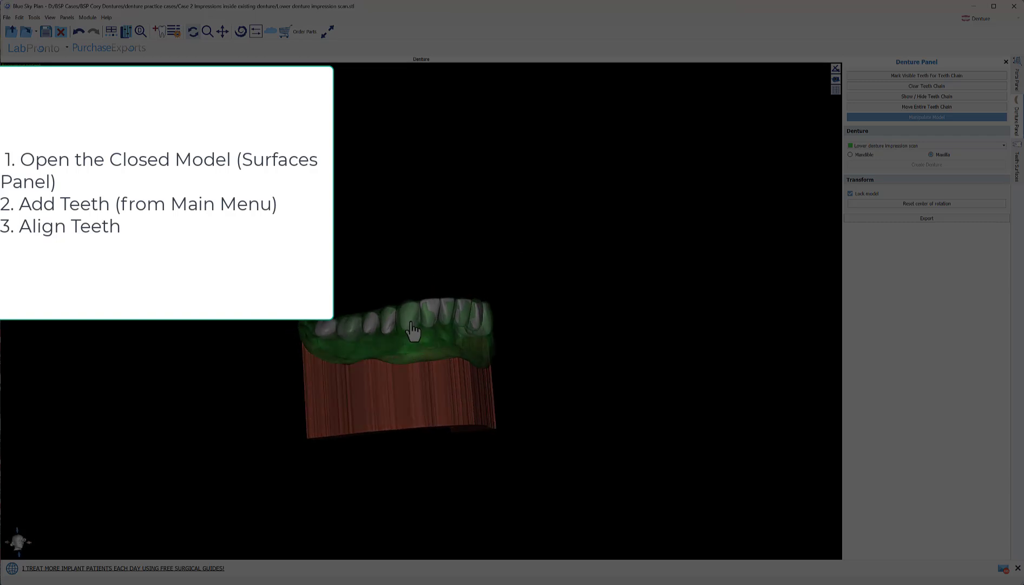
Step: Select a lower back tooth and check its alignment with the denture scan from the side
{"action": "left_click_drag", "start_coordinate": [448, 420], "coordinate": [206, 404]}
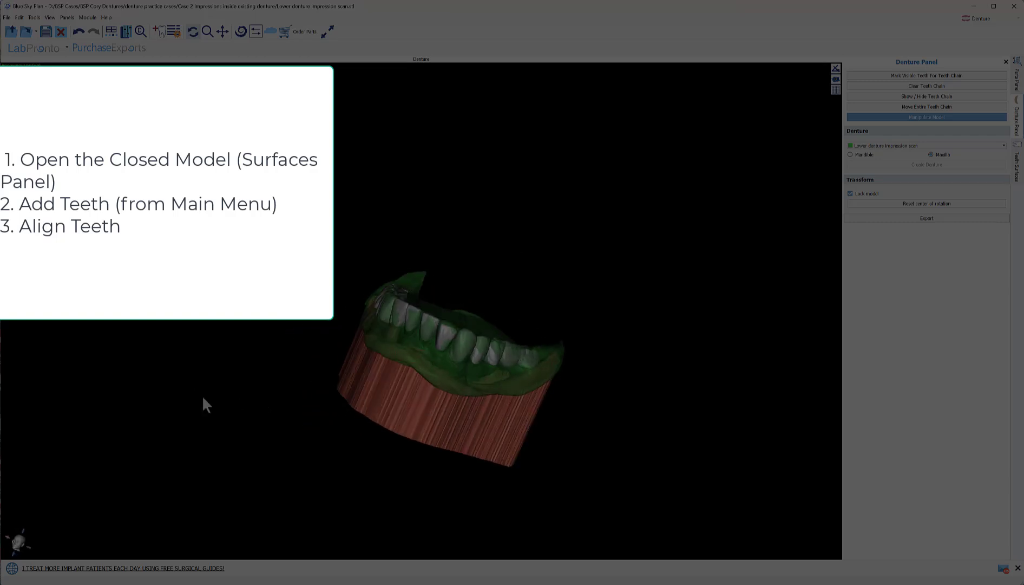
{"action": "left_click", "coordinate": [374, 314]}
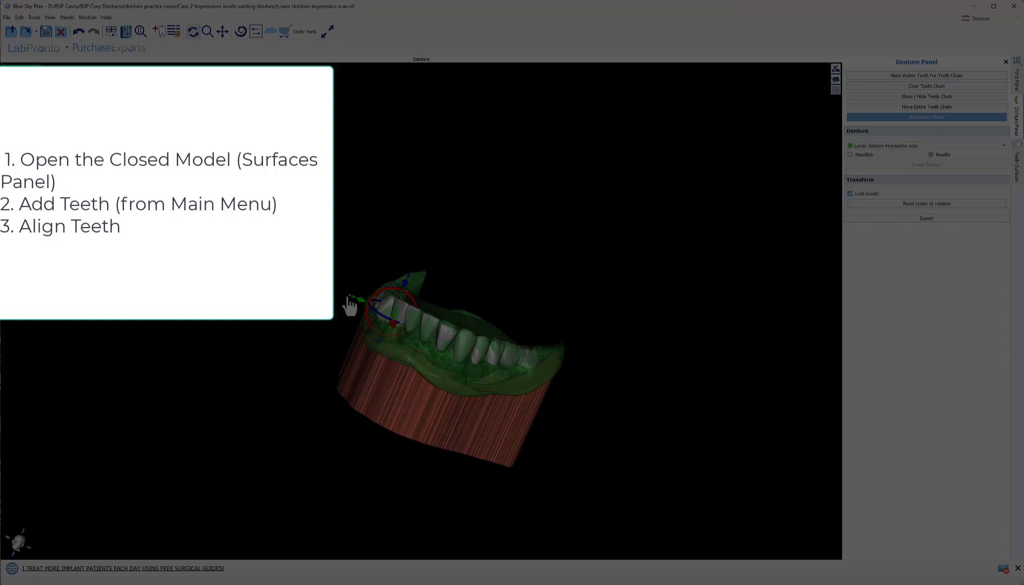
{"action": "left_click_drag", "start_coordinate": [407, 406], "coordinate": [553, 340]}
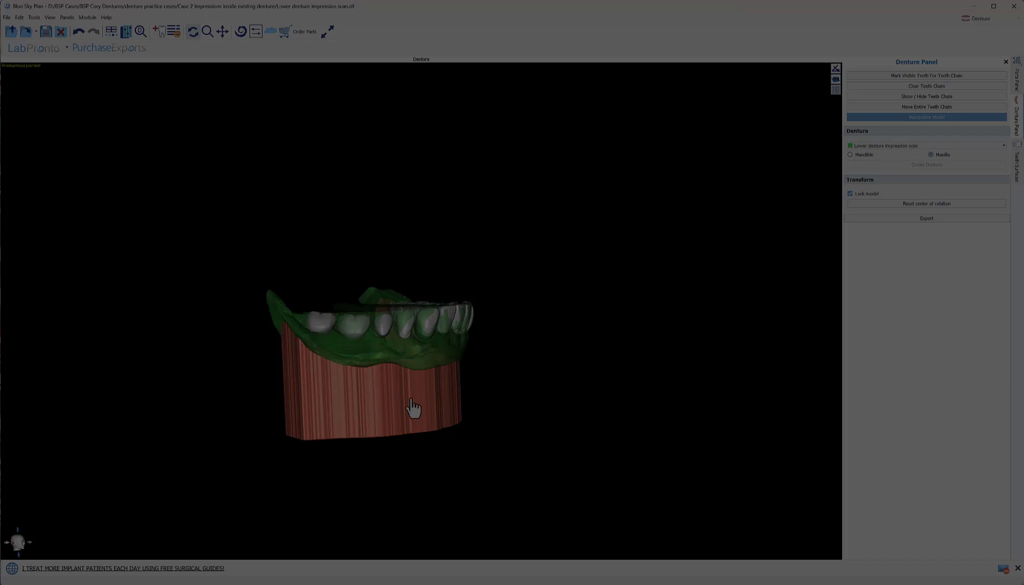
Step: Toggle the transparency of the lower denture impression scan to compare the back teeth with it from the chewing side
{"action": "left_click_drag", "start_coordinate": [413, 410], "coordinate": [141, 442]}
{"action": "left_click_drag", "start_coordinate": [434, 429], "coordinate": [372, 555]}
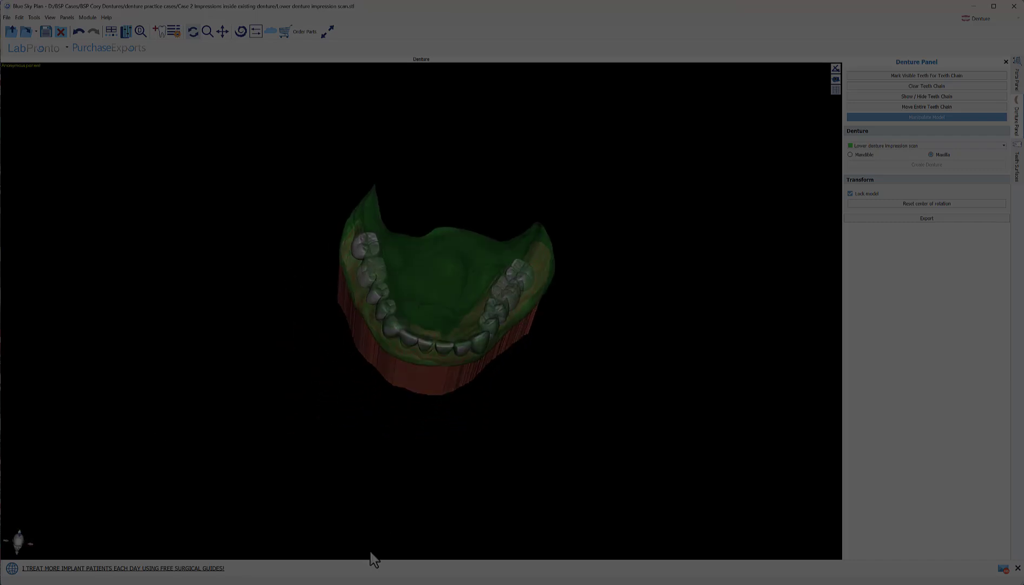
{"action": "right_click", "coordinate": [367, 267]}
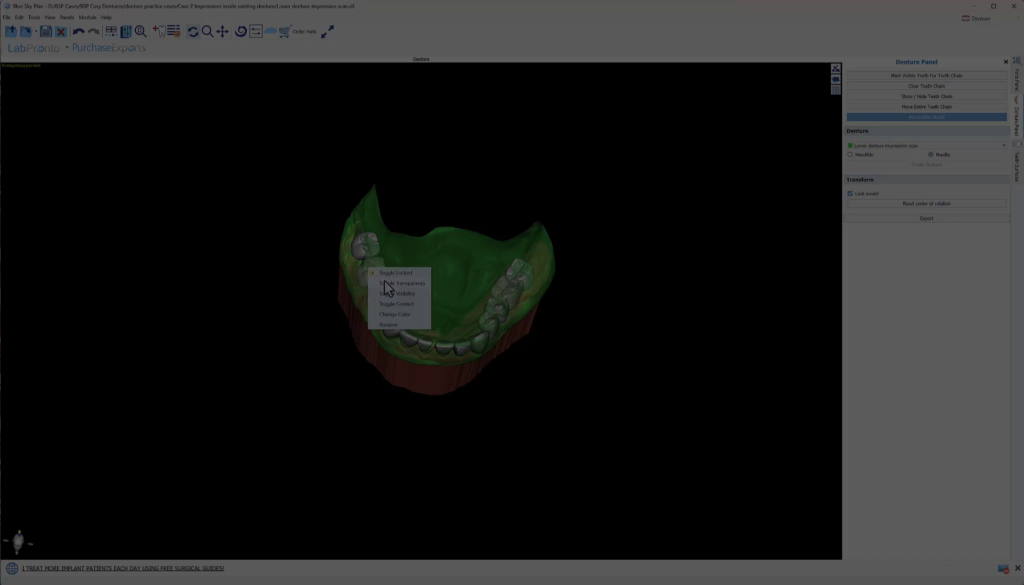
{"action": "left_click", "coordinate": [384, 282]}
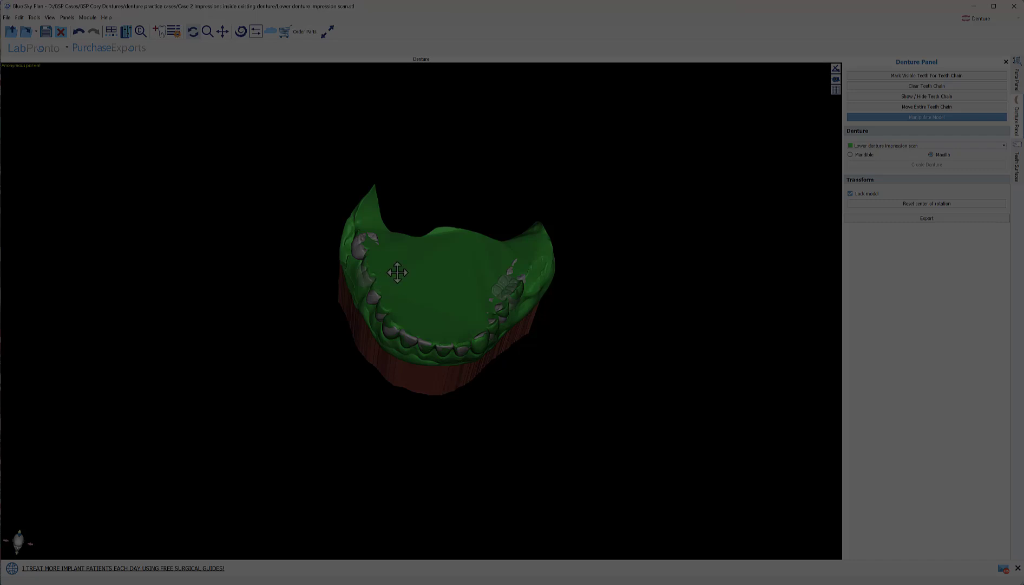
{"action": "right_click", "coordinate": [416, 302]}
{"action": "left_click", "coordinate": [433, 317]}
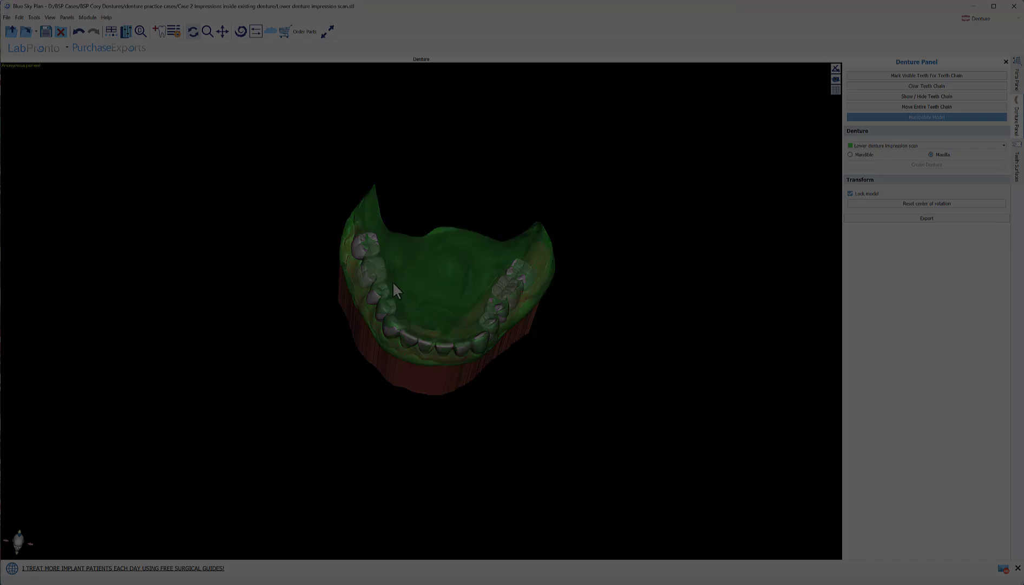
{"action": "right_click", "coordinate": [365, 273]}
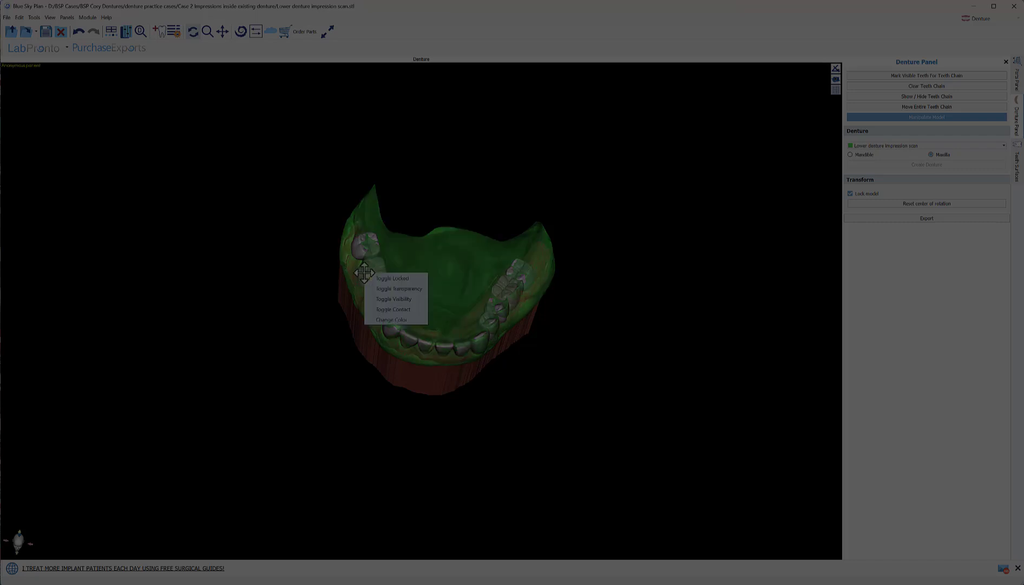
{"action": "left_click", "coordinate": [373, 285]}
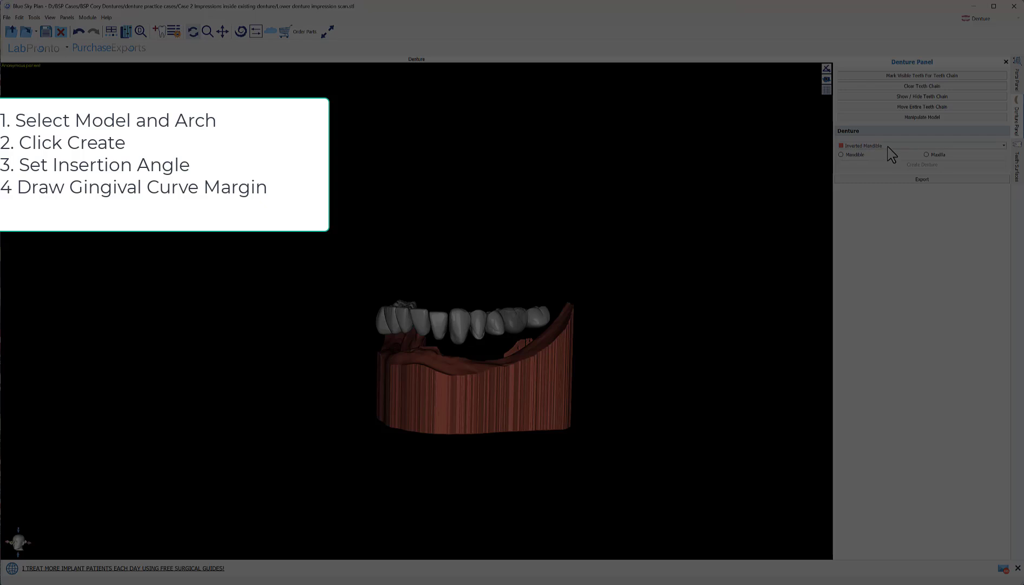
Step: Start a denture on the Inverted Mandible model with the Mandible arch, and accept the insertion direction after checking it from the side
{"action": "left_click", "coordinate": [888, 145]}
{"action": "left_click", "coordinate": [864, 173]}
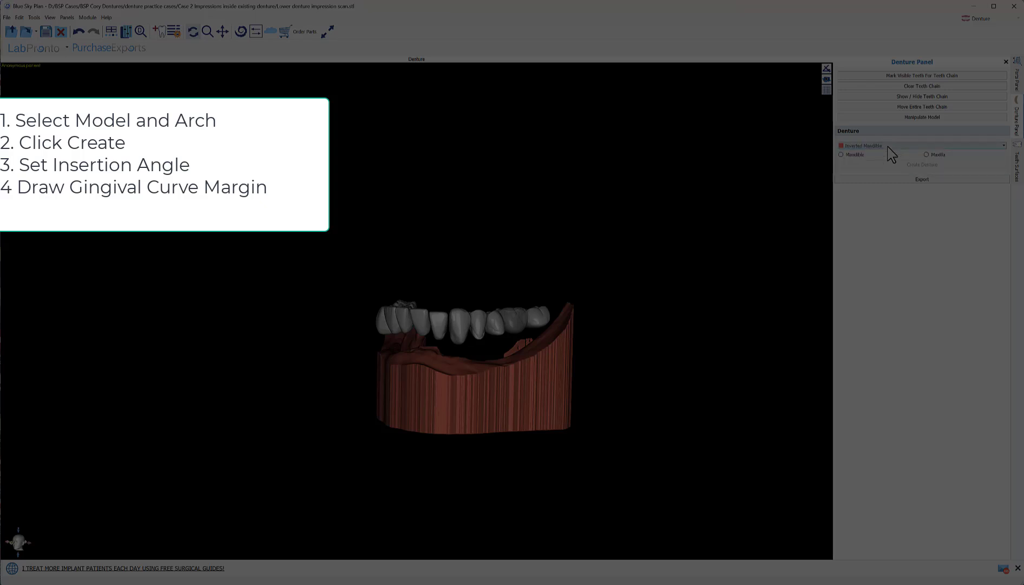
{"action": "left_click", "coordinate": [841, 155]}
{"action": "left_click", "coordinate": [904, 166]}
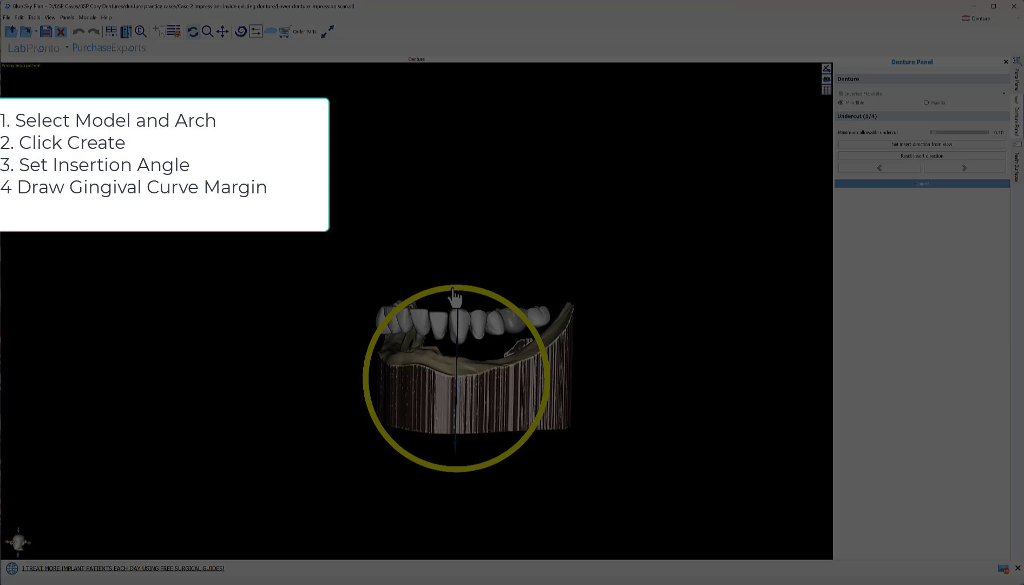
{"action": "left_click_drag", "start_coordinate": [526, 264], "coordinate": [390, 271]}
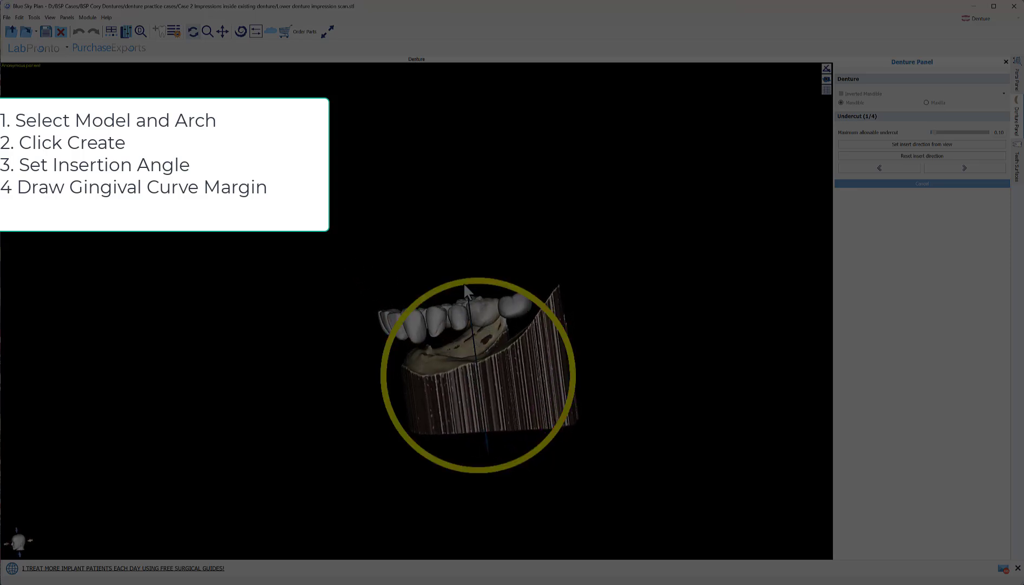
{"action": "left_click", "coordinate": [941, 165]}
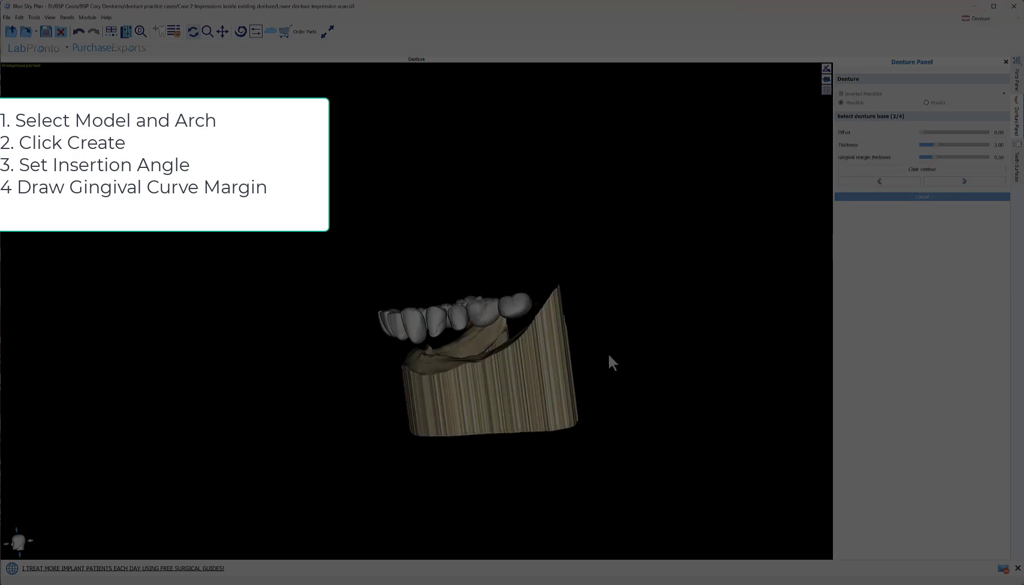
Step: Place the first gingival margin curve points for the denture base at the back end of the inverted mandible
{"action": "left_click_drag", "start_coordinate": [609, 355], "coordinate": [608, 509]}
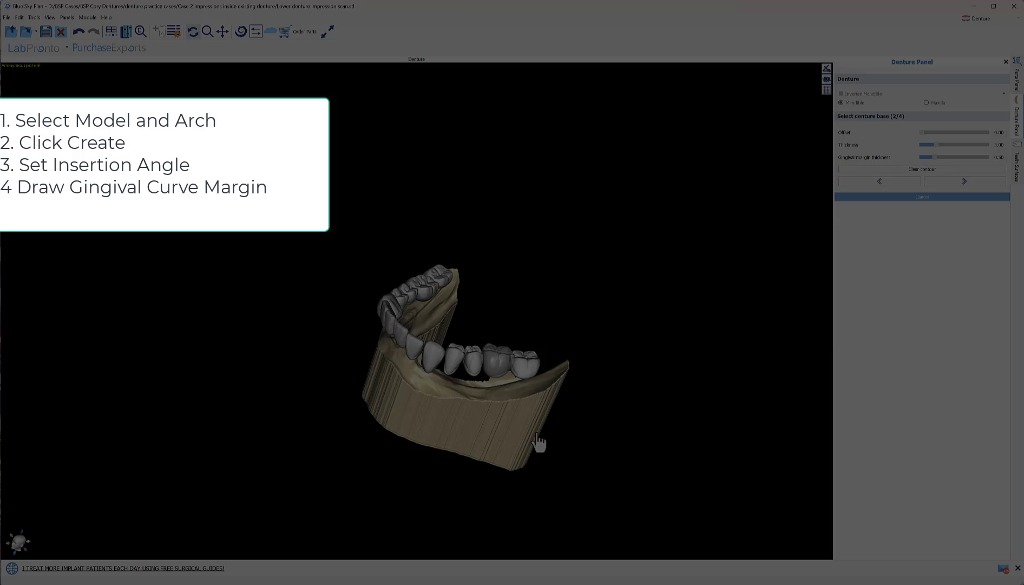
{"action": "left_click", "coordinate": [545, 386]}
{"action": "left_click", "coordinate": [519, 390]}
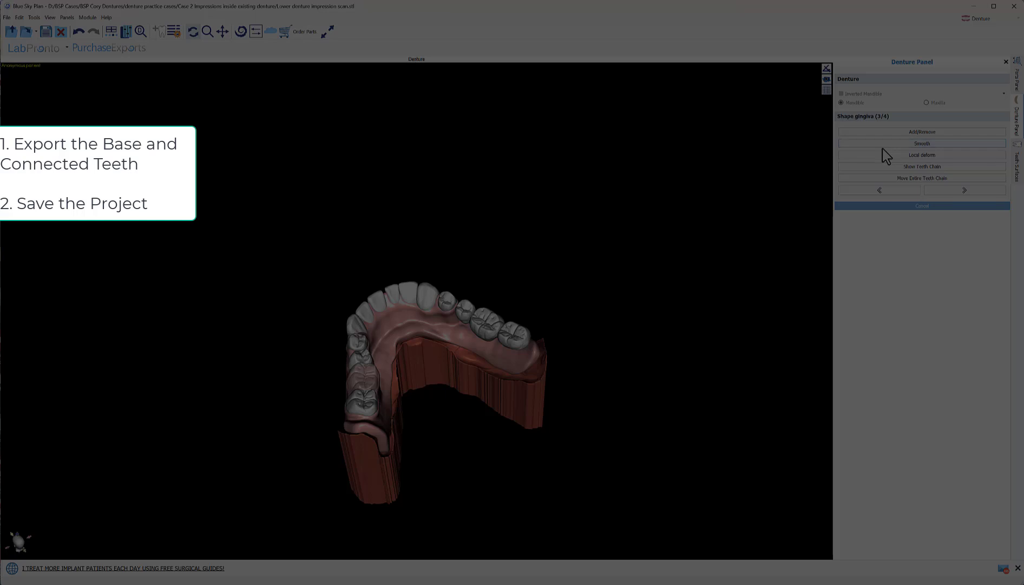
Step: Exclude the Inverted Mandible and the denture surface listed below it from the export, and deselect the Connected Teeth entry
{"action": "left_click", "coordinate": [768, 306]}
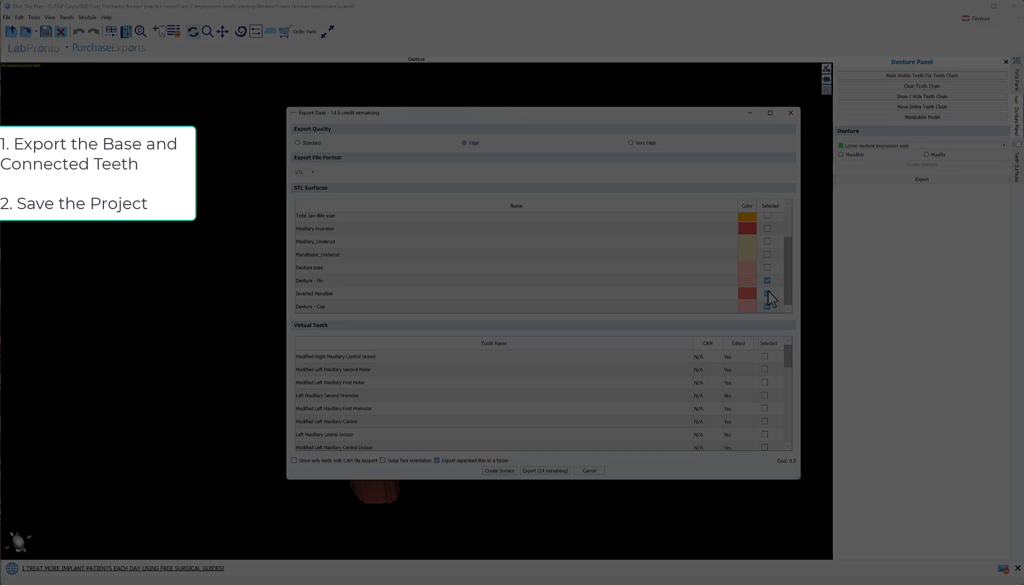
{"action": "left_click", "coordinate": [767, 292]}
{"action": "left_click", "coordinate": [767, 307]}
{"action": "scroll", "coordinate": [747, 430], "scroll_direction": "down", "scroll_amount": 4}
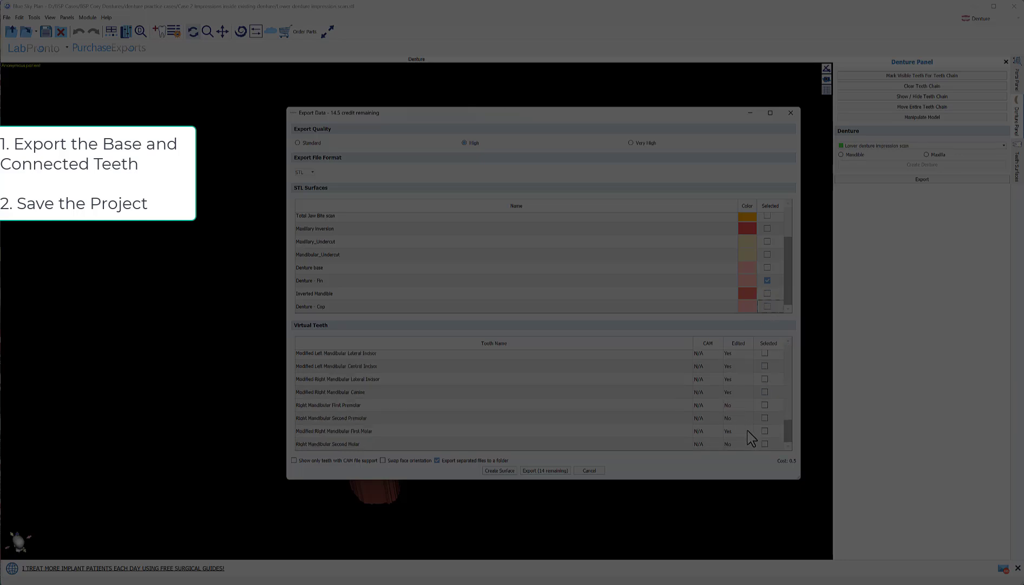
{"action": "scroll", "coordinate": [755, 429], "scroll_direction": "up", "scroll_amount": 2}
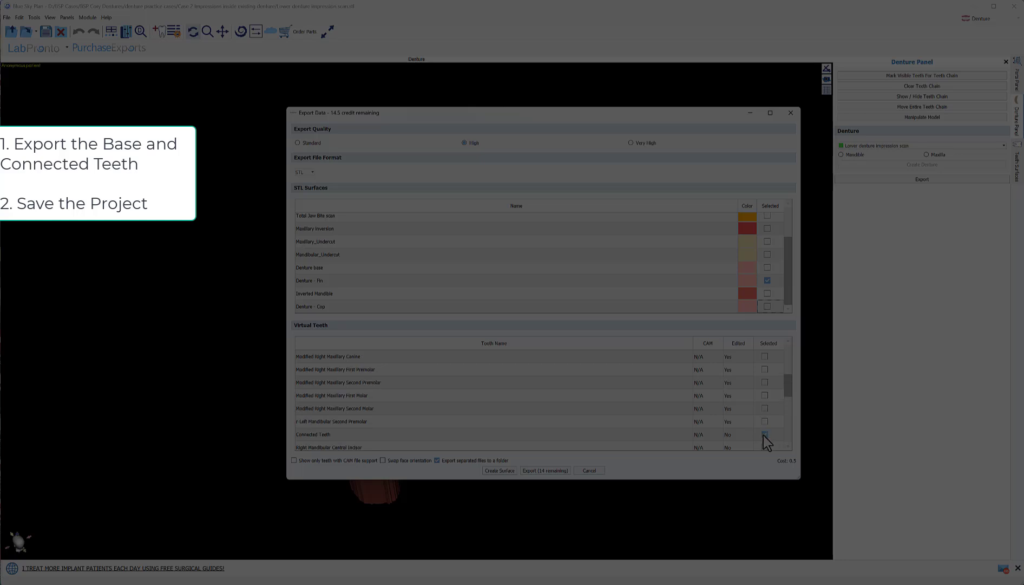
{"action": "scroll", "coordinate": [736, 443], "scroll_direction": "down", "scroll_amount": 5}
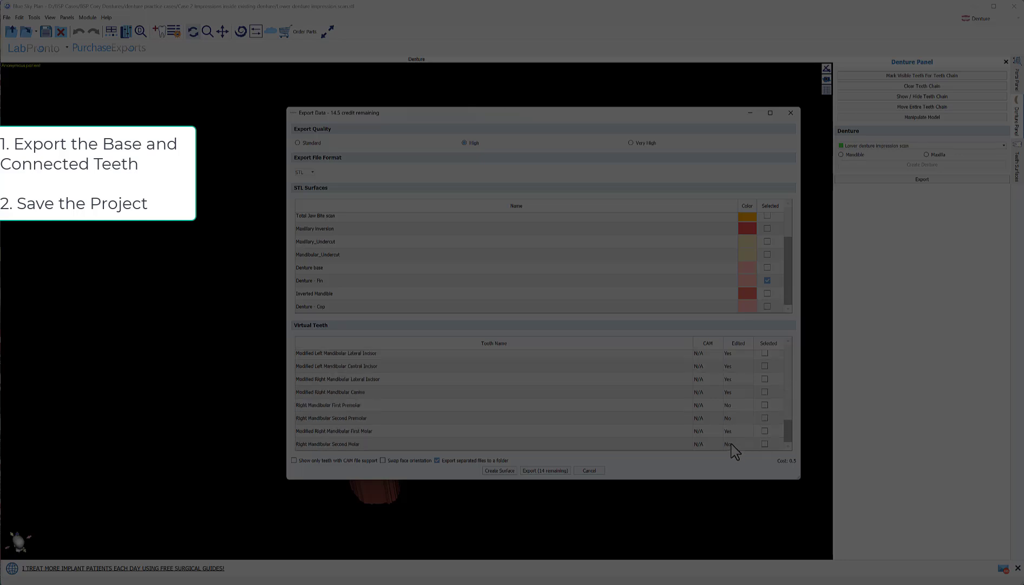
Step: Look through the virtual teeth available for export to find the ones to include
{"action": "scroll", "coordinate": [735, 450], "scroll_direction": "up", "scroll_amount": 3}
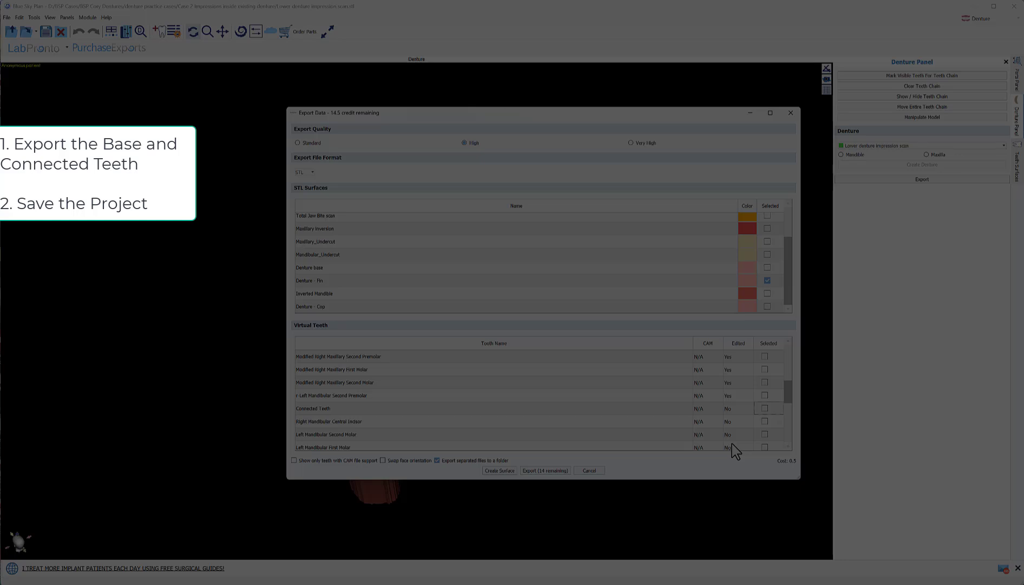
{"action": "scroll", "coordinate": [734, 440], "scroll_direction": "up", "scroll_amount": 3}
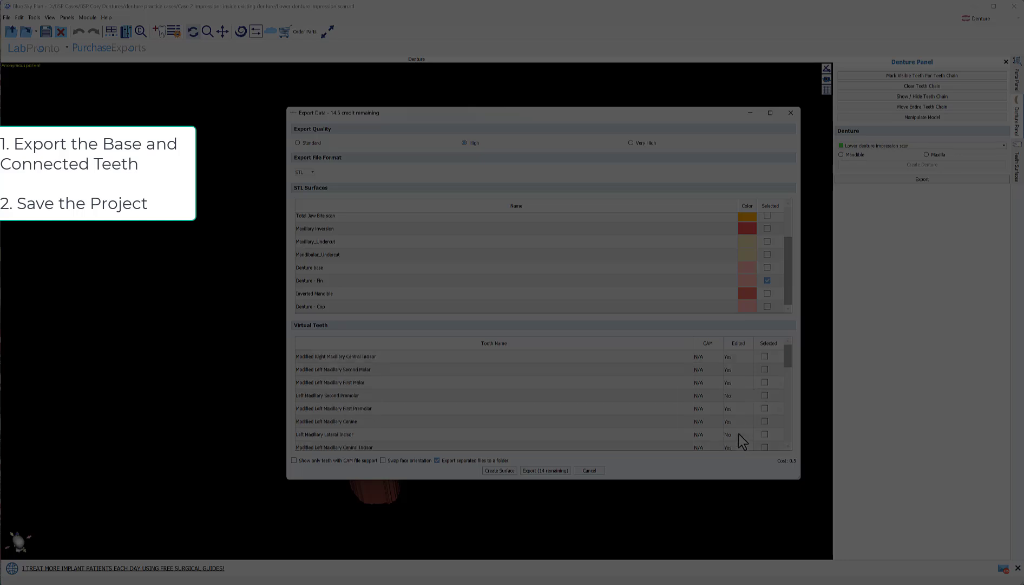
{"action": "scroll", "coordinate": [742, 441], "scroll_direction": "down", "scroll_amount": 5}
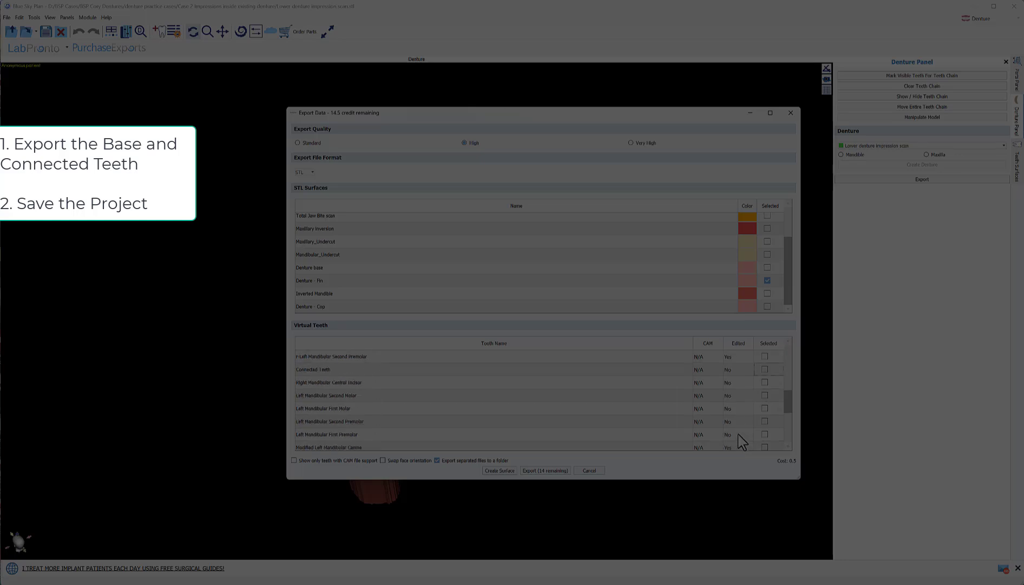
{"action": "scroll", "coordinate": [742, 441], "scroll_direction": "down", "scroll_amount": 3}
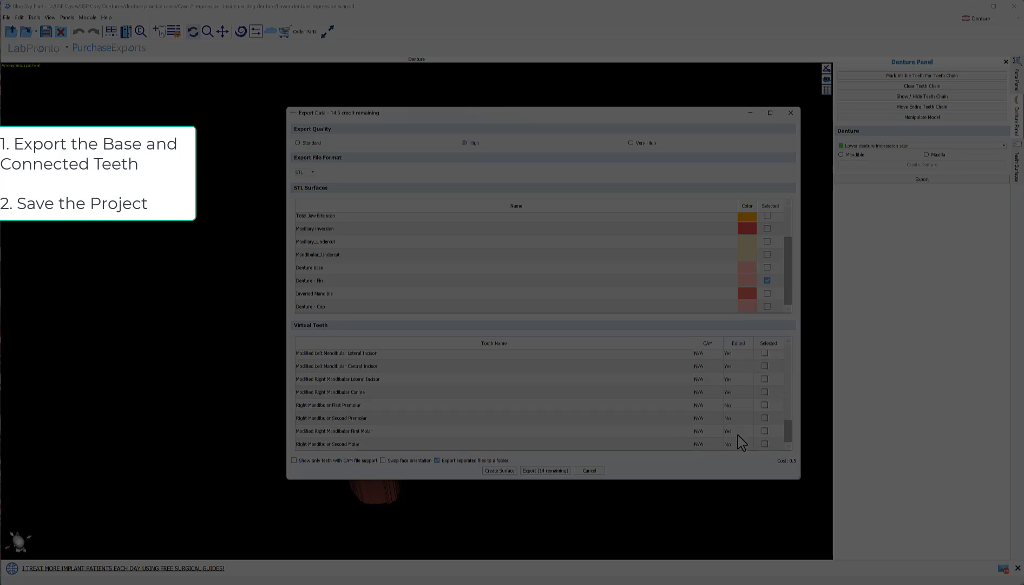
{"action": "scroll", "coordinate": [742, 441], "scroll_direction": "up", "scroll_amount": 5}
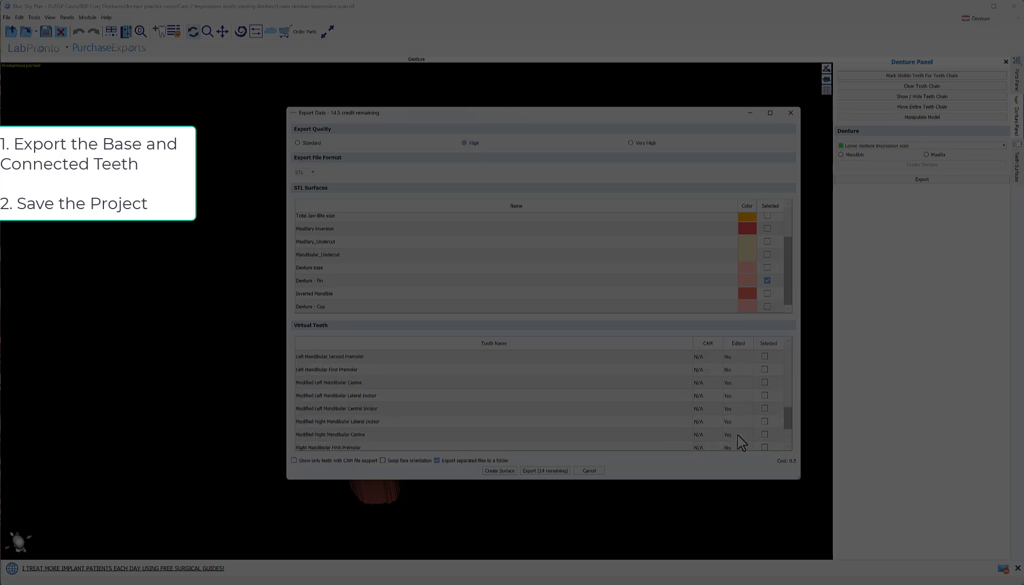